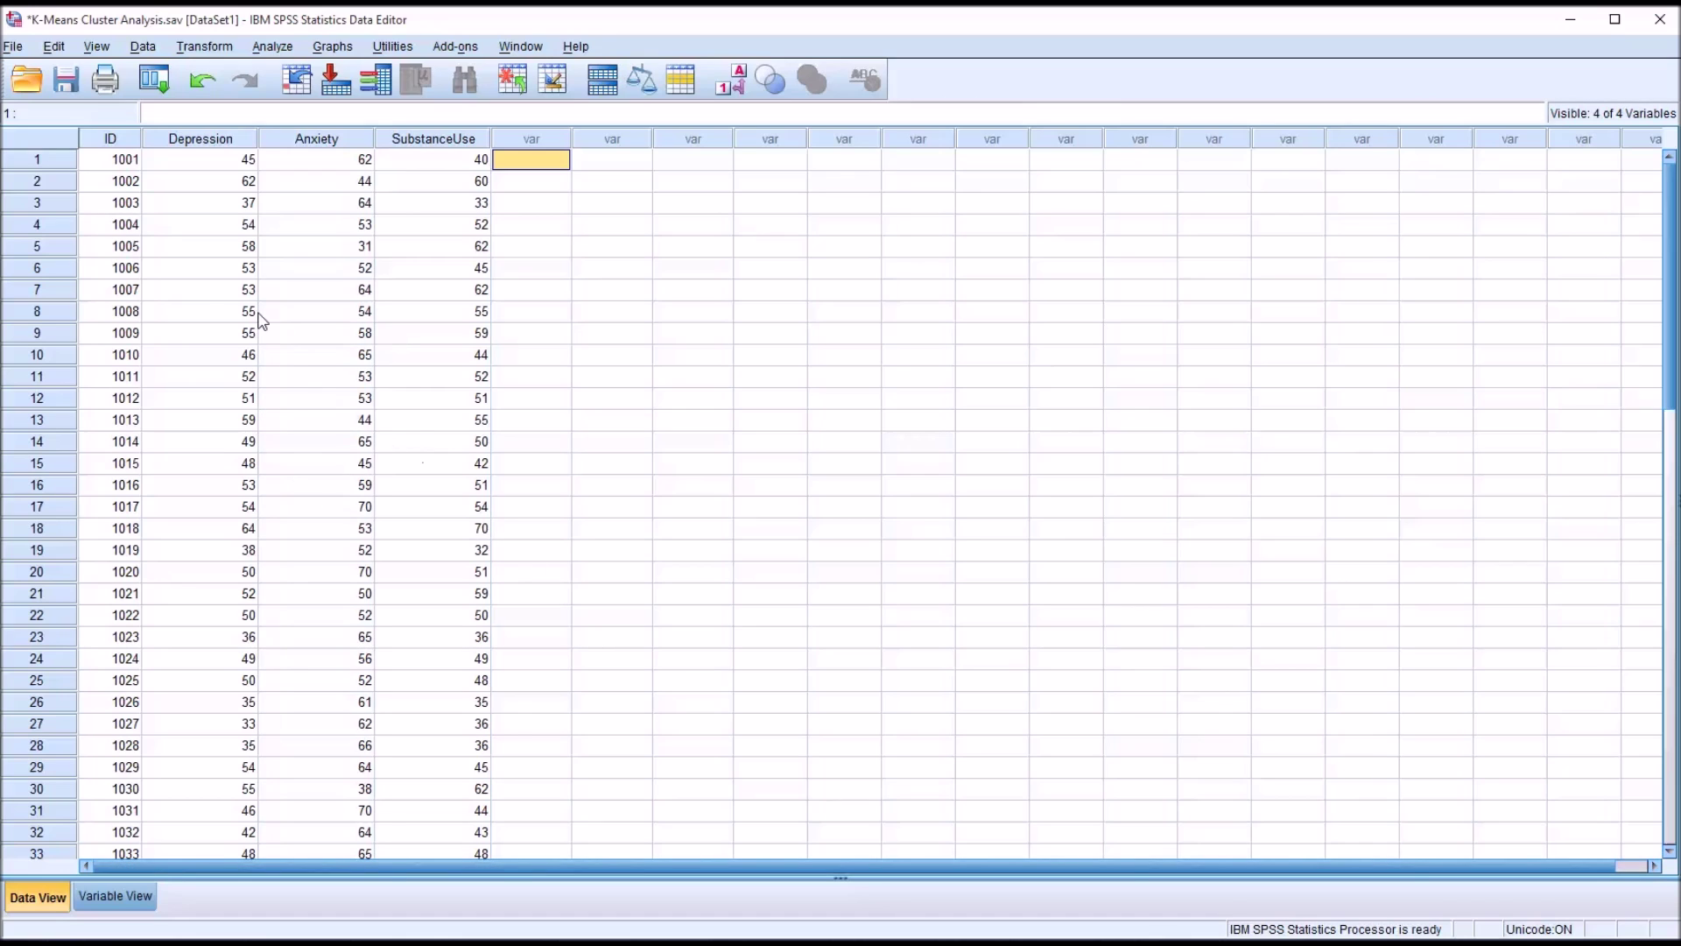
# Inspect the ID, Depression, Anxiety and SubstanceUse columns in Data View
pyautogui.click(113, 139)
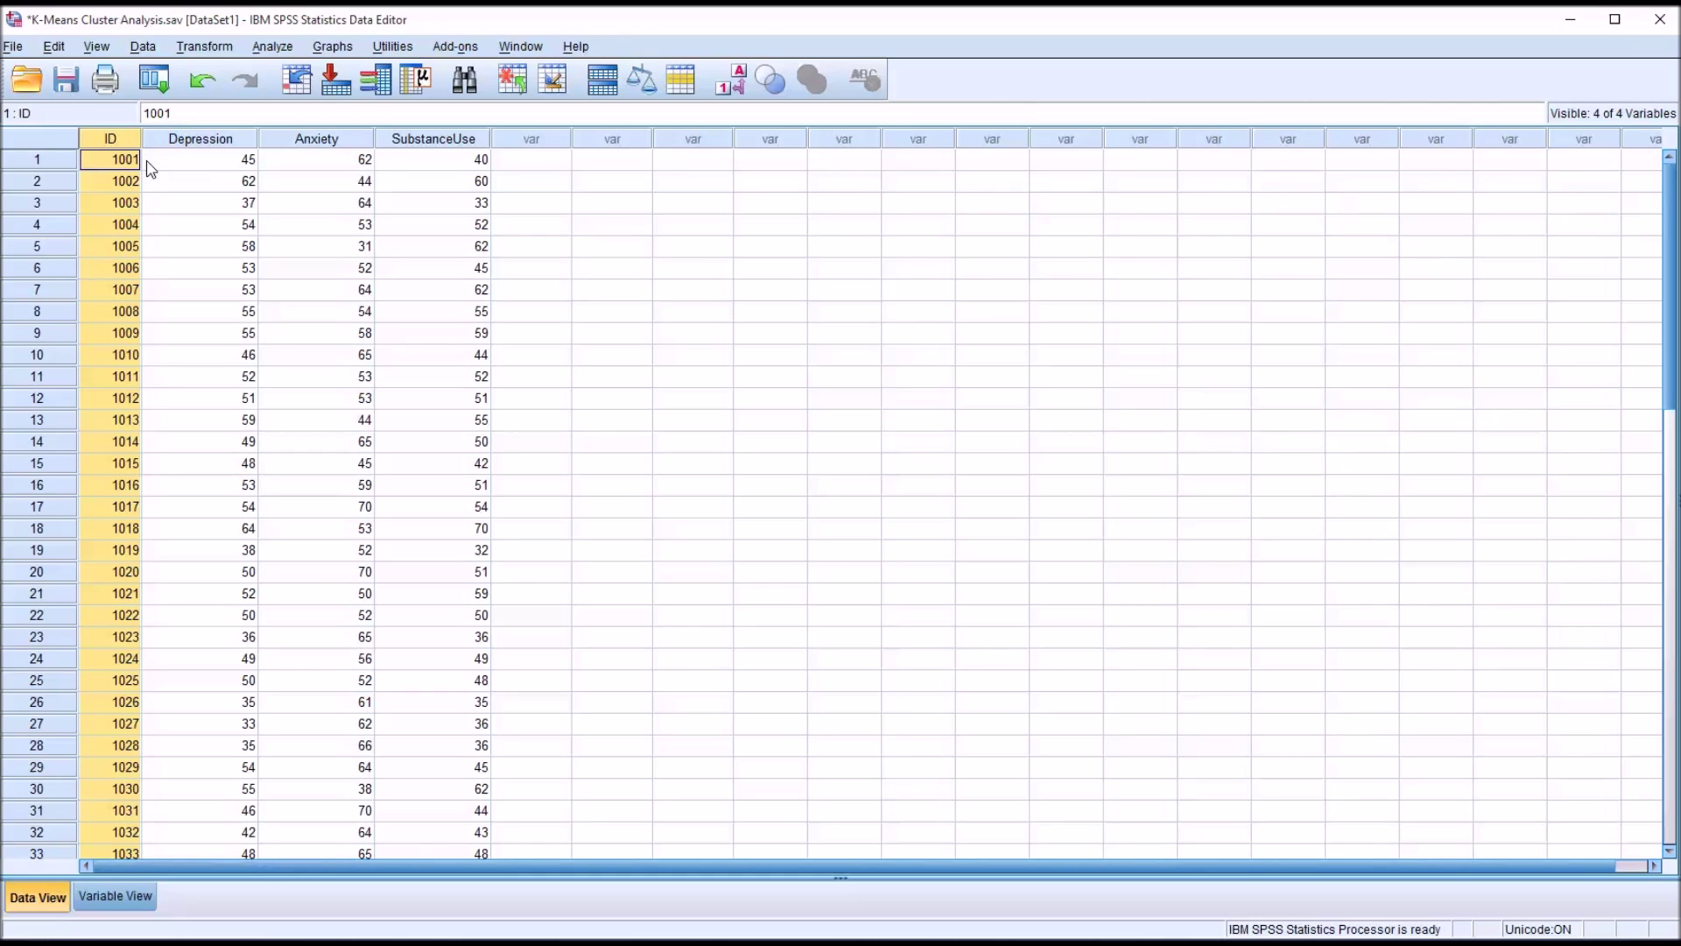
pyautogui.click(516, 164)
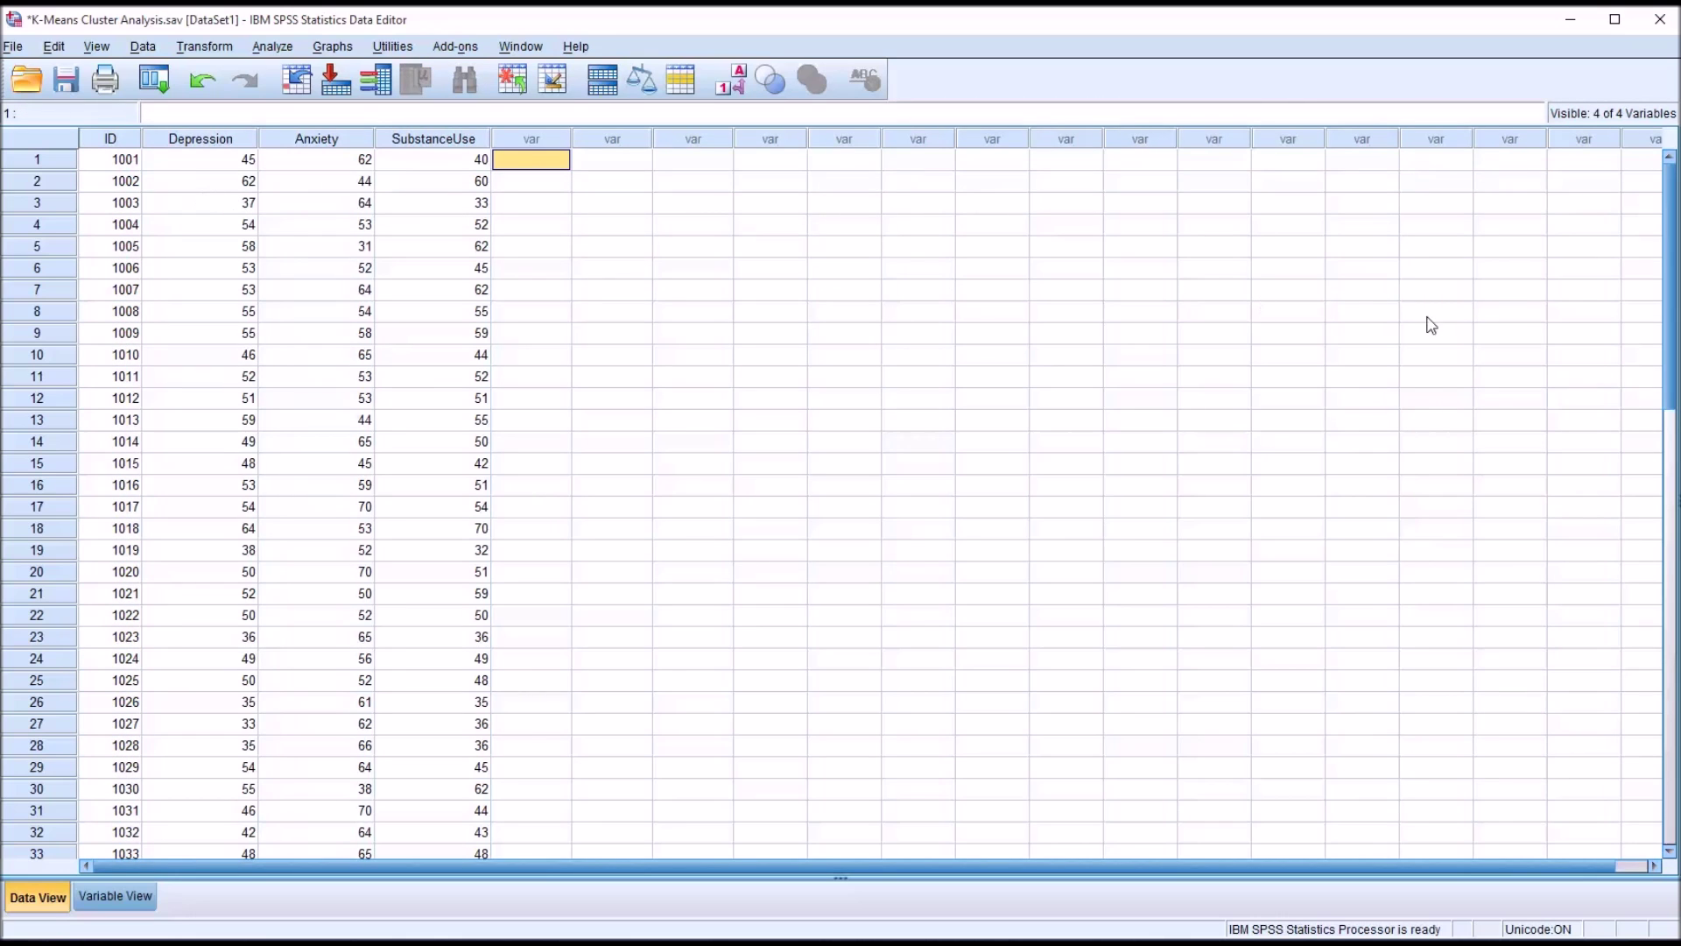
pyautogui.moveTo(1663, 301)
pyautogui.mouseDown()
pyautogui.moveTo(1662, 491)
pyautogui.moveTo(1642, 298)
pyautogui.mouseUp()
pyautogui.click(213, 149)
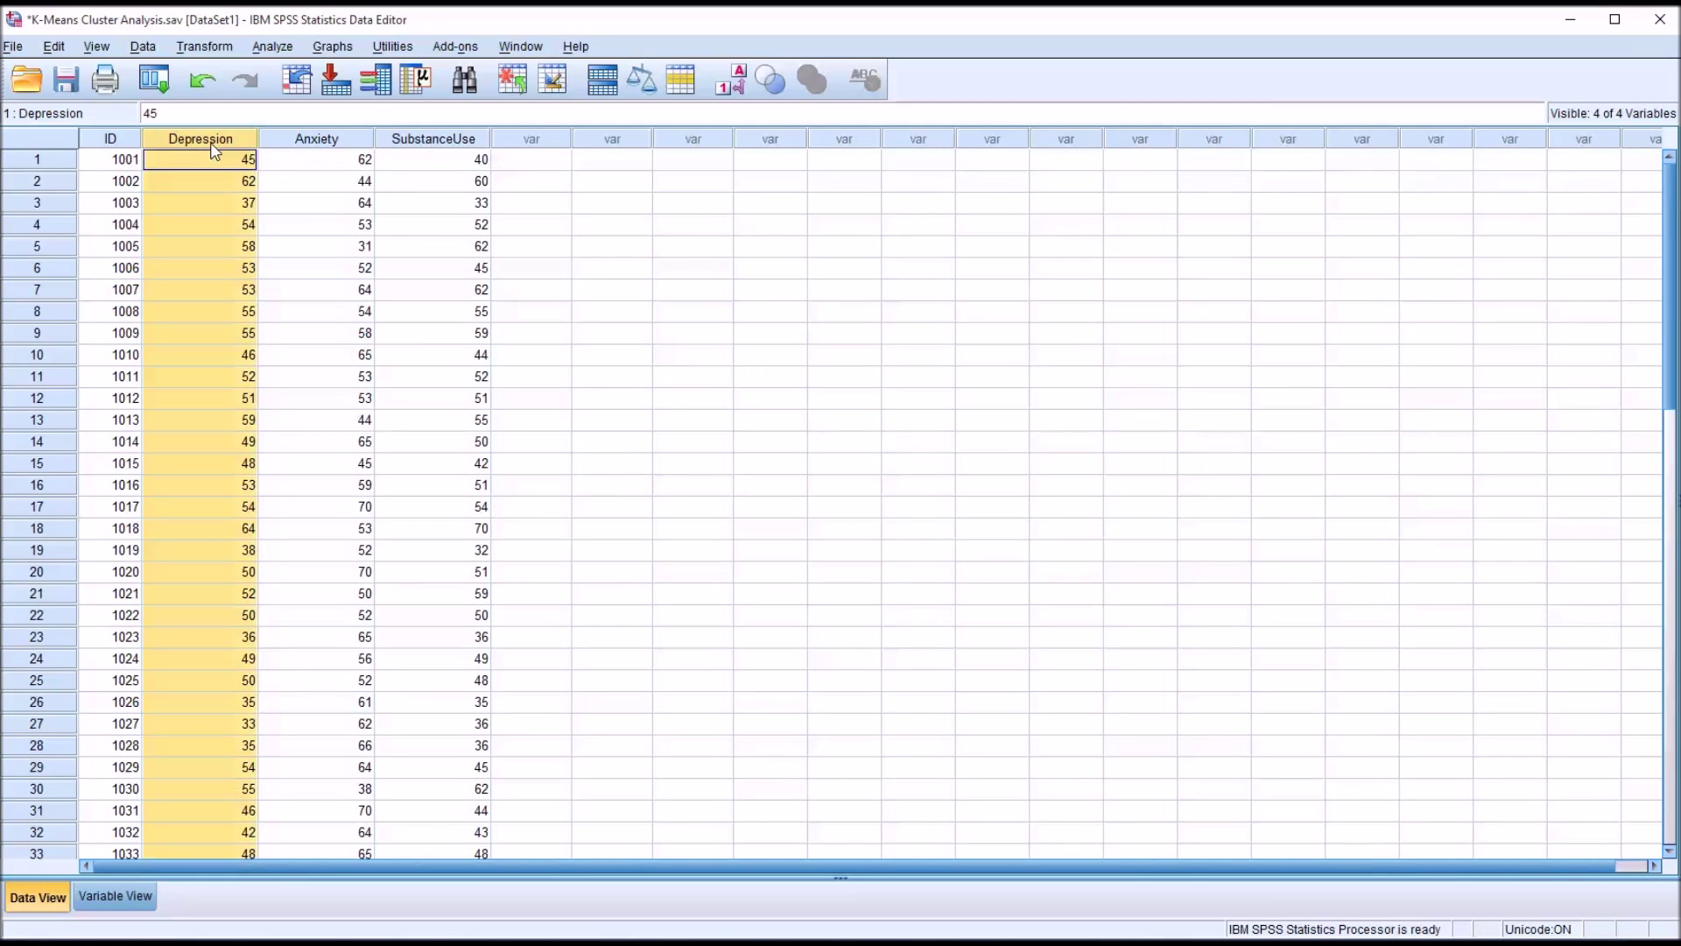
pyautogui.click(300, 145)
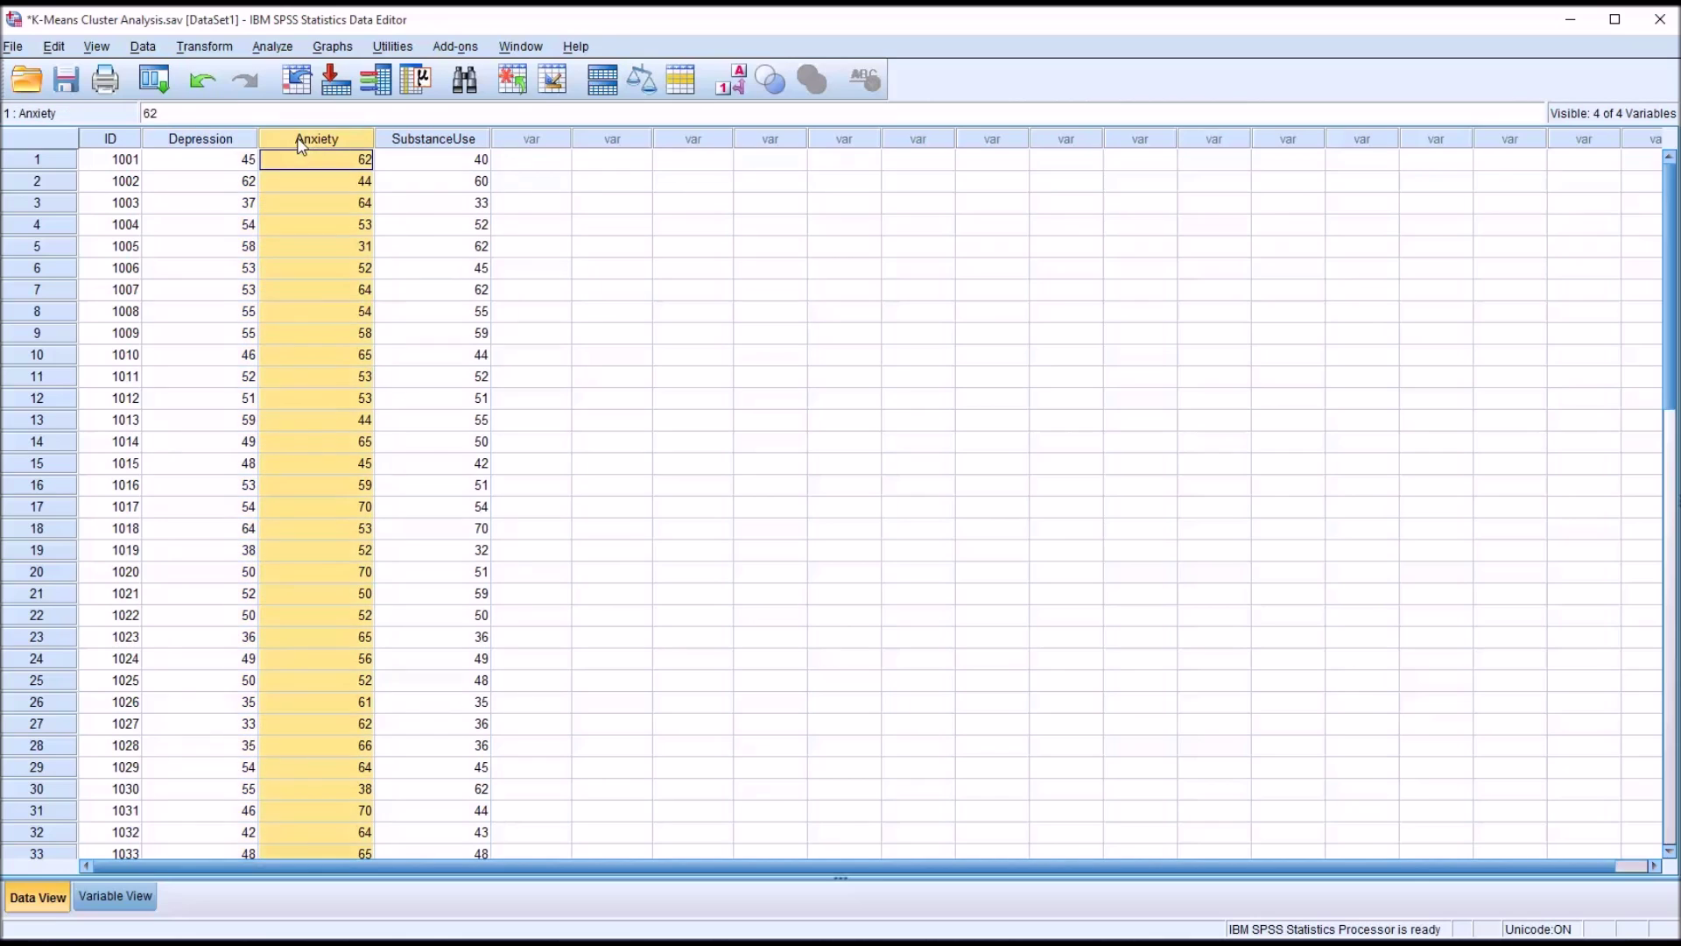
pyautogui.click(445, 144)
pyautogui.click(516, 166)
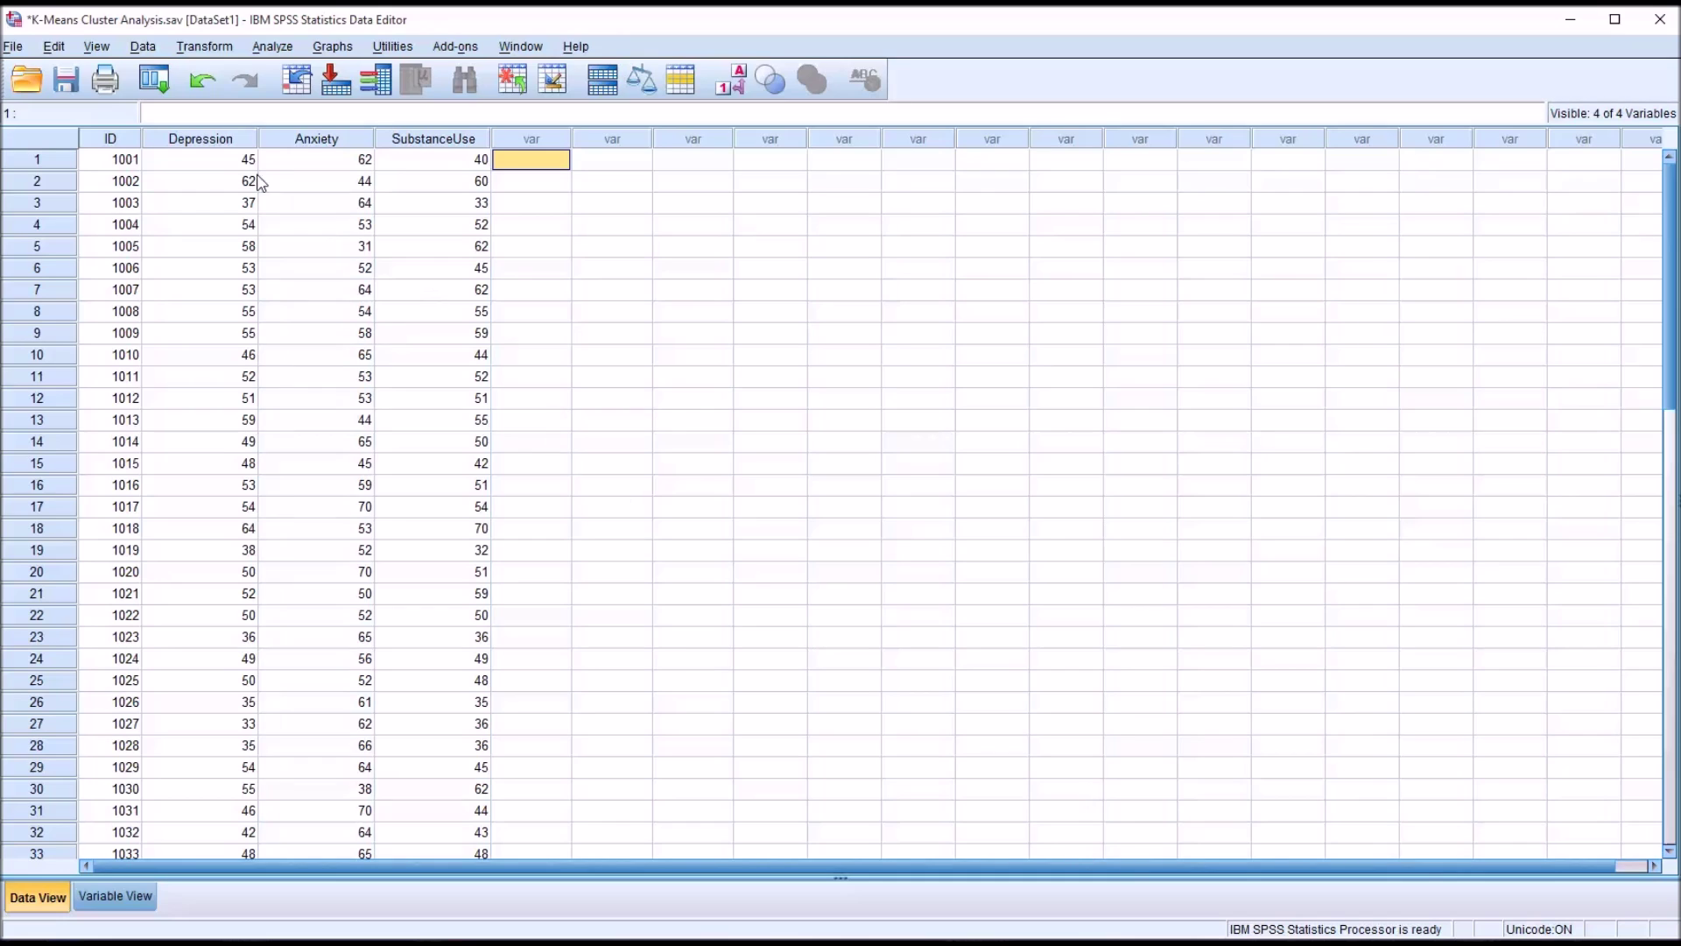
pyautogui.click(209, 143)
pyautogui.click(303, 143)
pyautogui.click(410, 143)
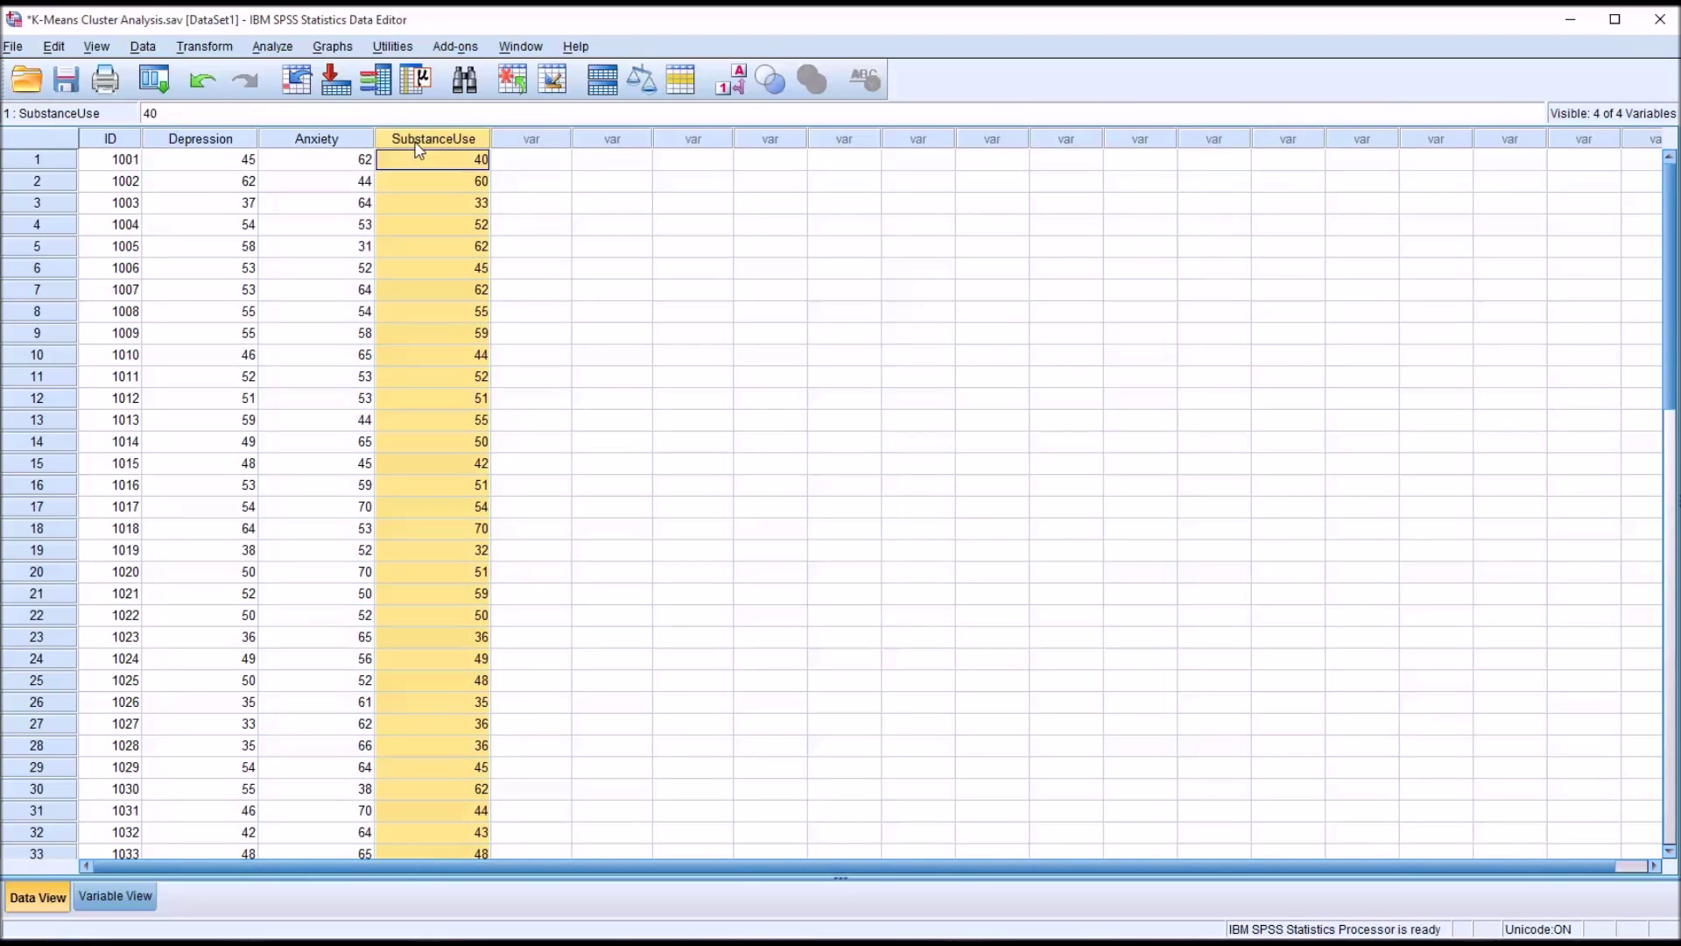
pyautogui.click(508, 164)
# Run Descriptives on Depression, Anxiety and Substance Use with standardized values saved as variables
pyautogui.click(273, 47)
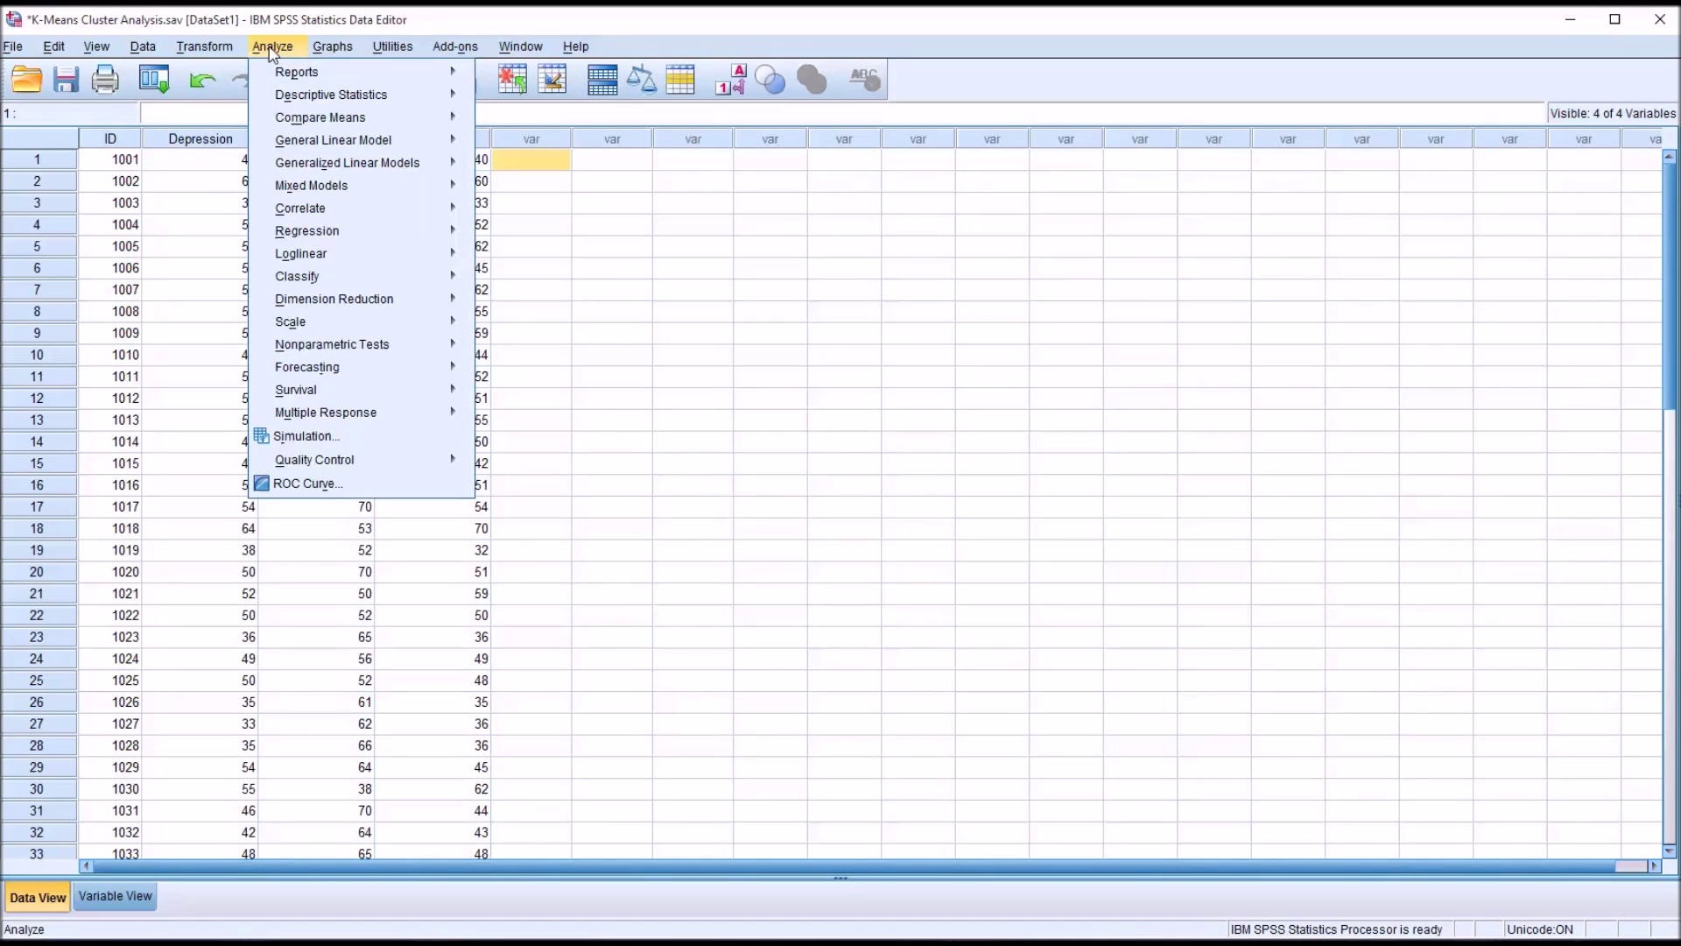
pyautogui.moveTo(288, 96)
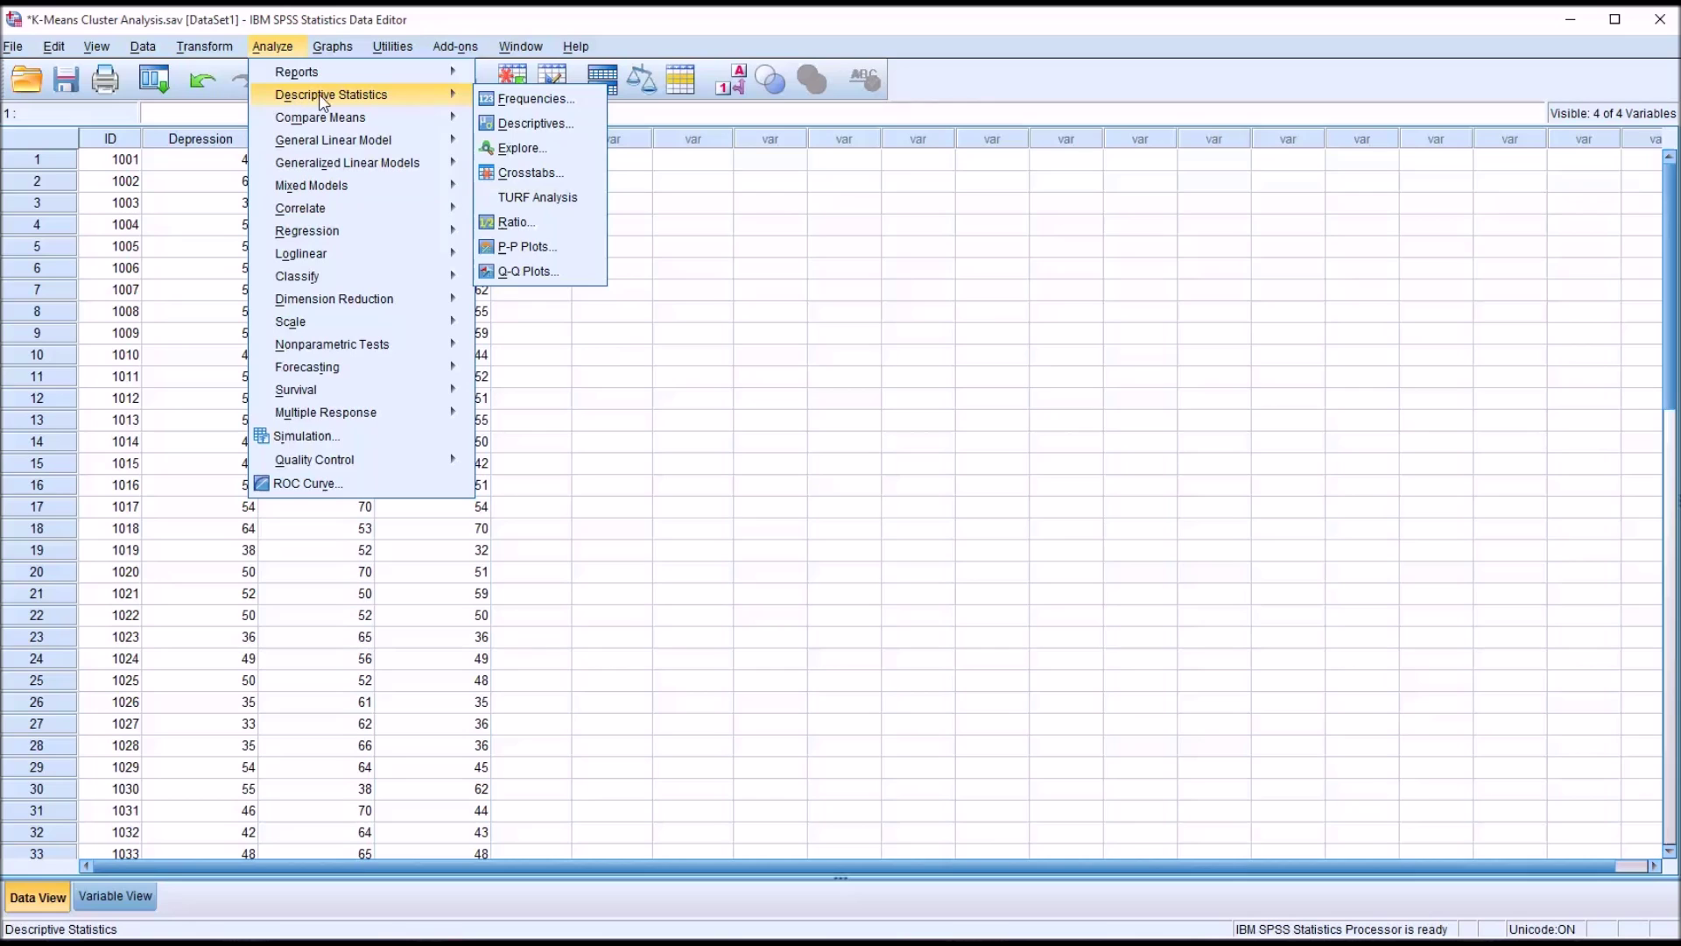
pyautogui.click(505, 123)
pyautogui.click(829, 629)
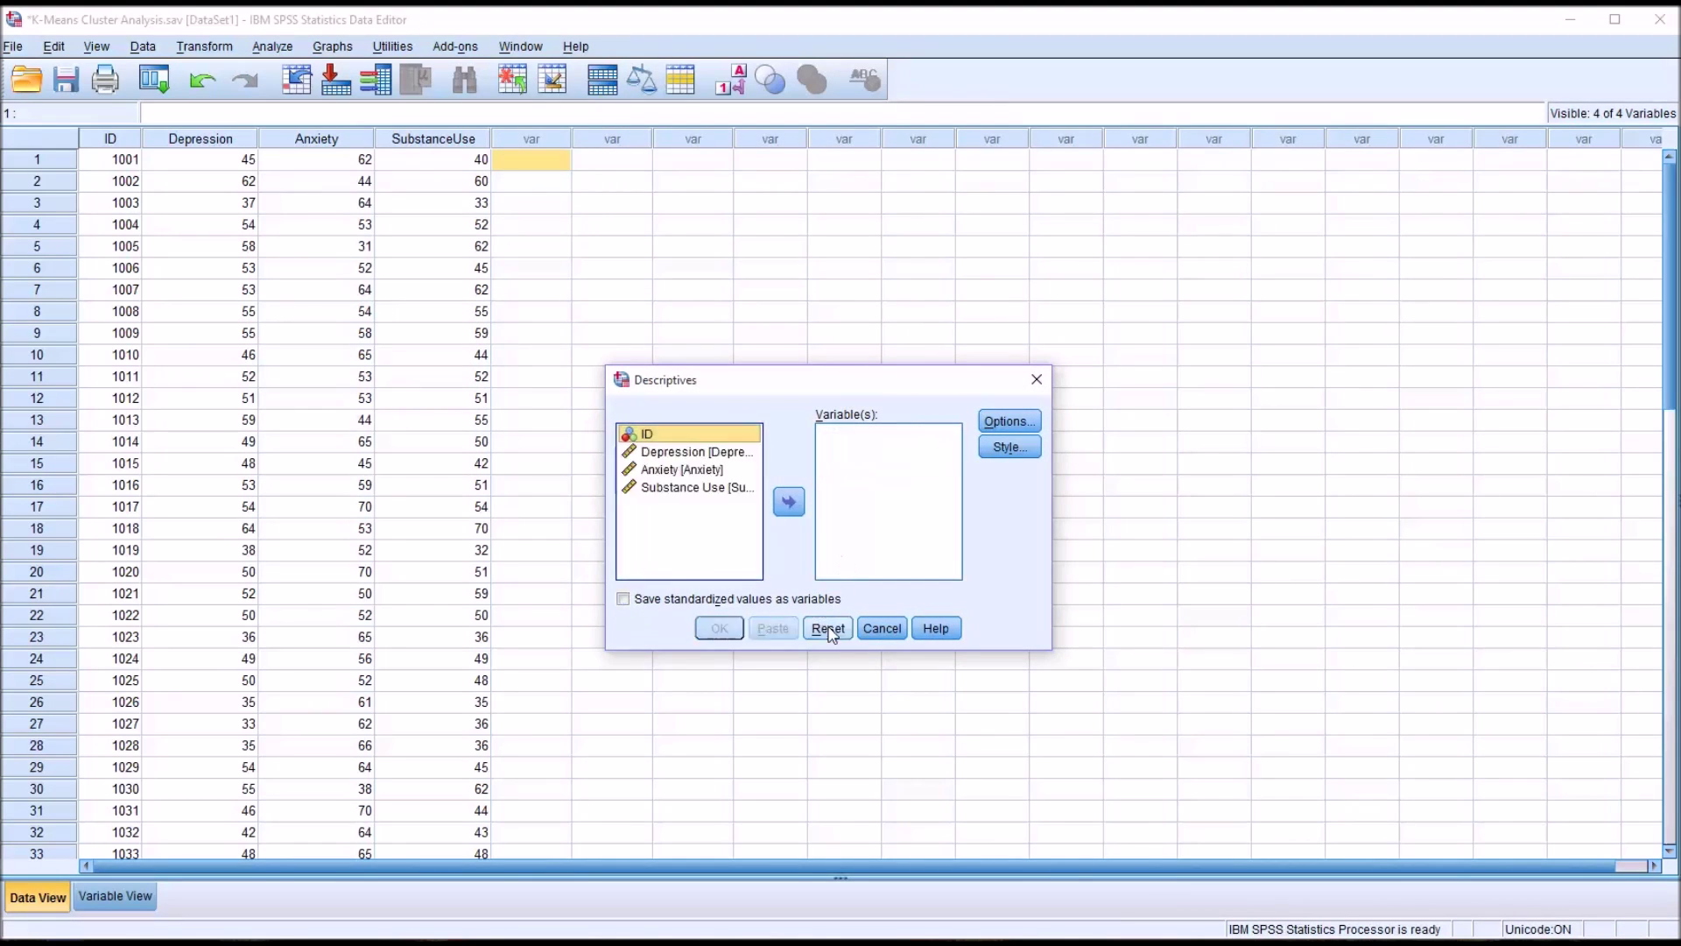
pyautogui.click(675, 455)
pyautogui.keyDown('shift'); pyautogui.click(667, 471); pyautogui.keyUp('shift')
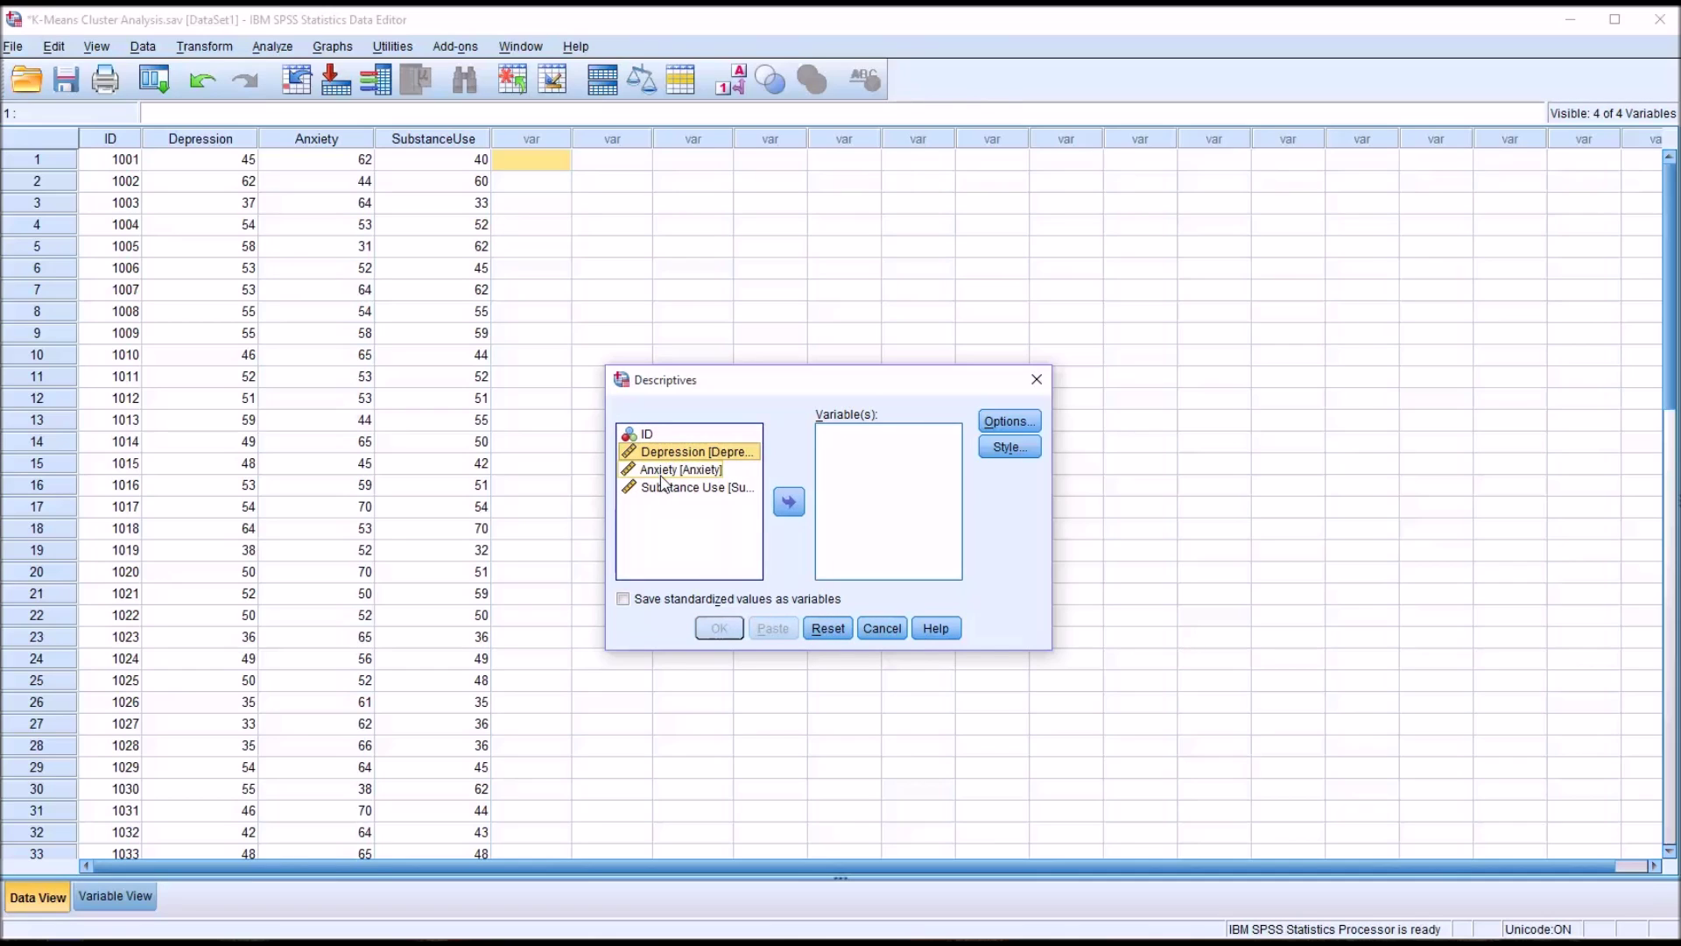
pyautogui.keyDown('shift'); pyautogui.click(663, 491); pyautogui.keyUp('shift')
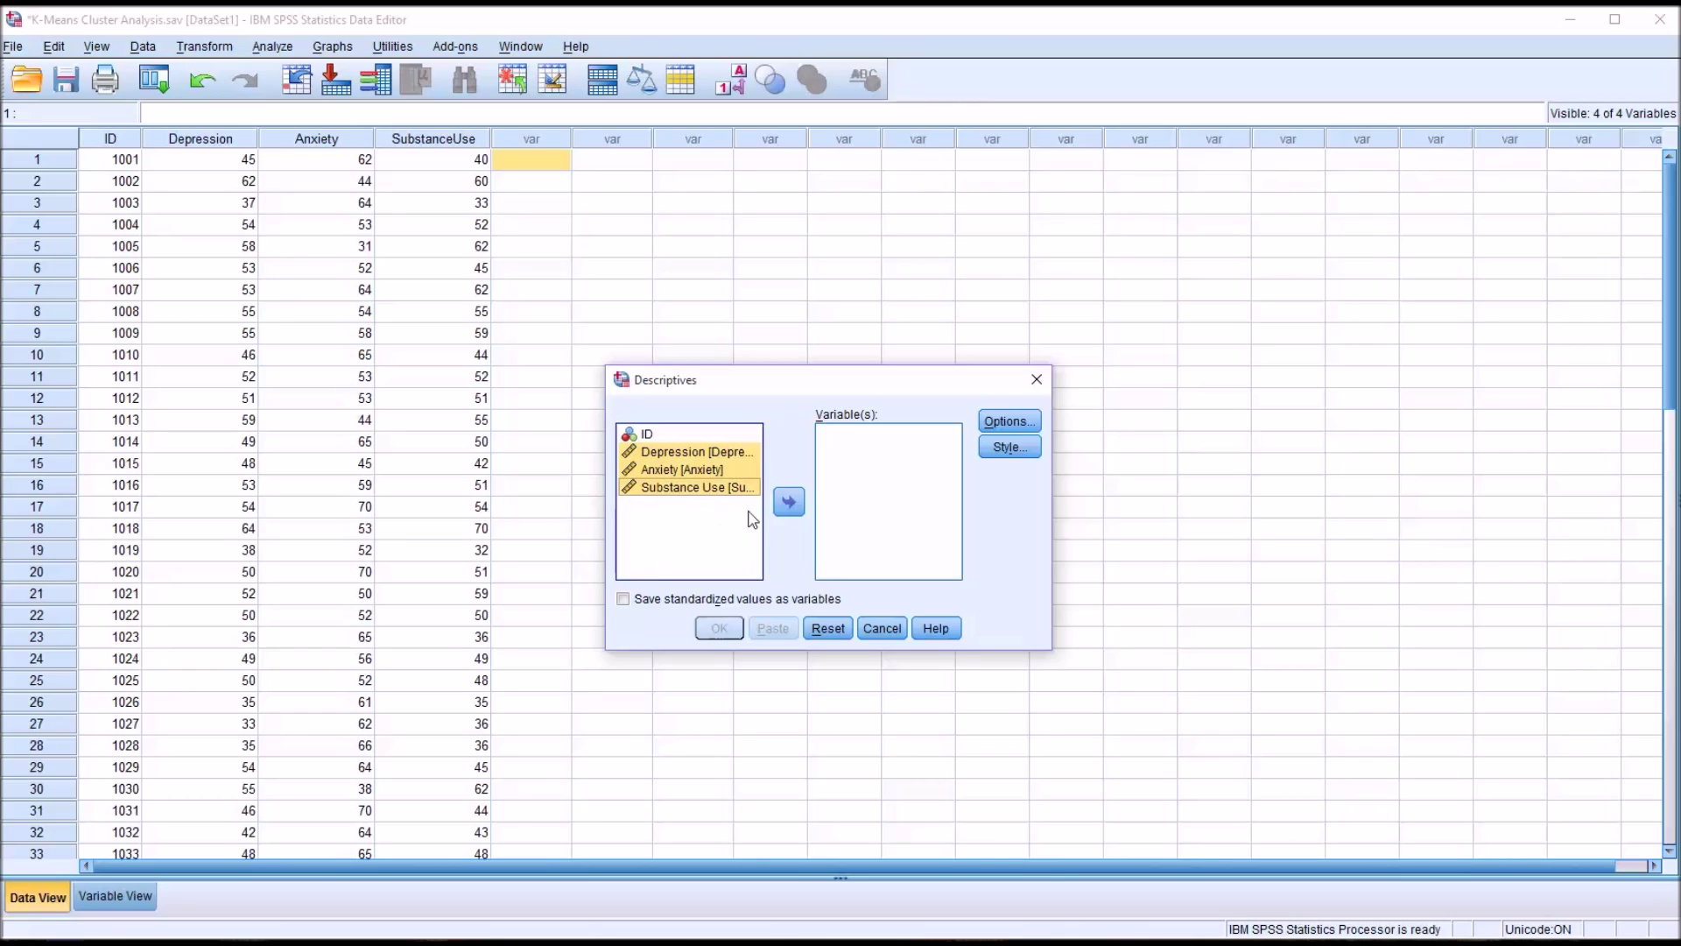
pyautogui.click(788, 504)
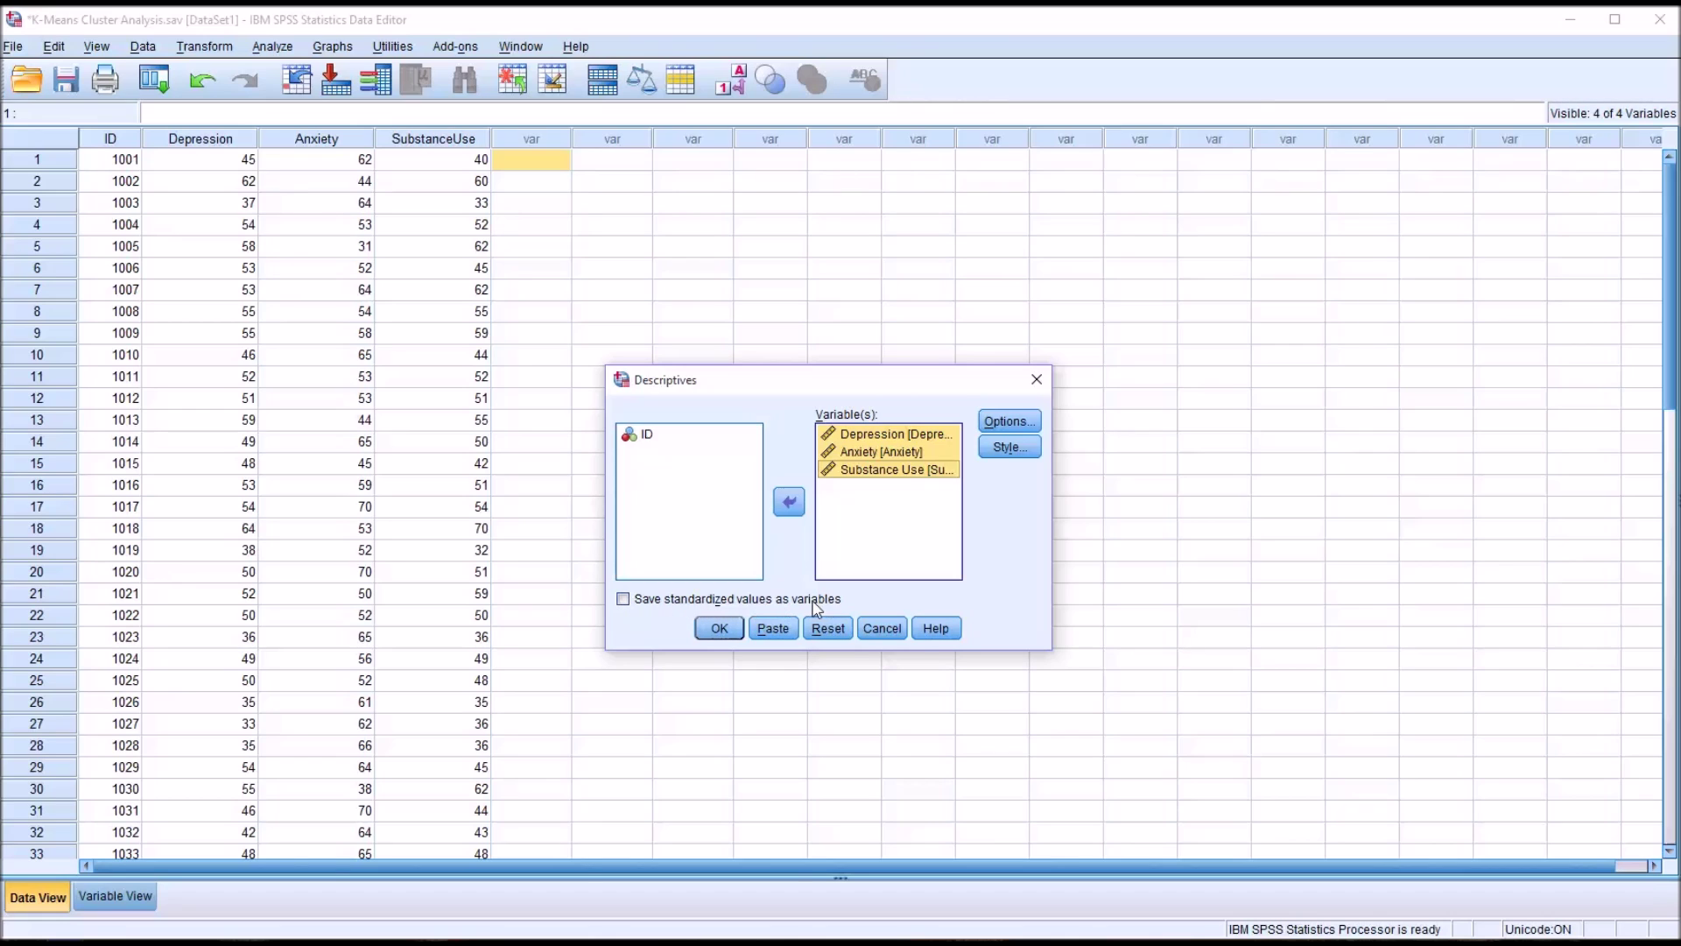
pyautogui.click(624, 601)
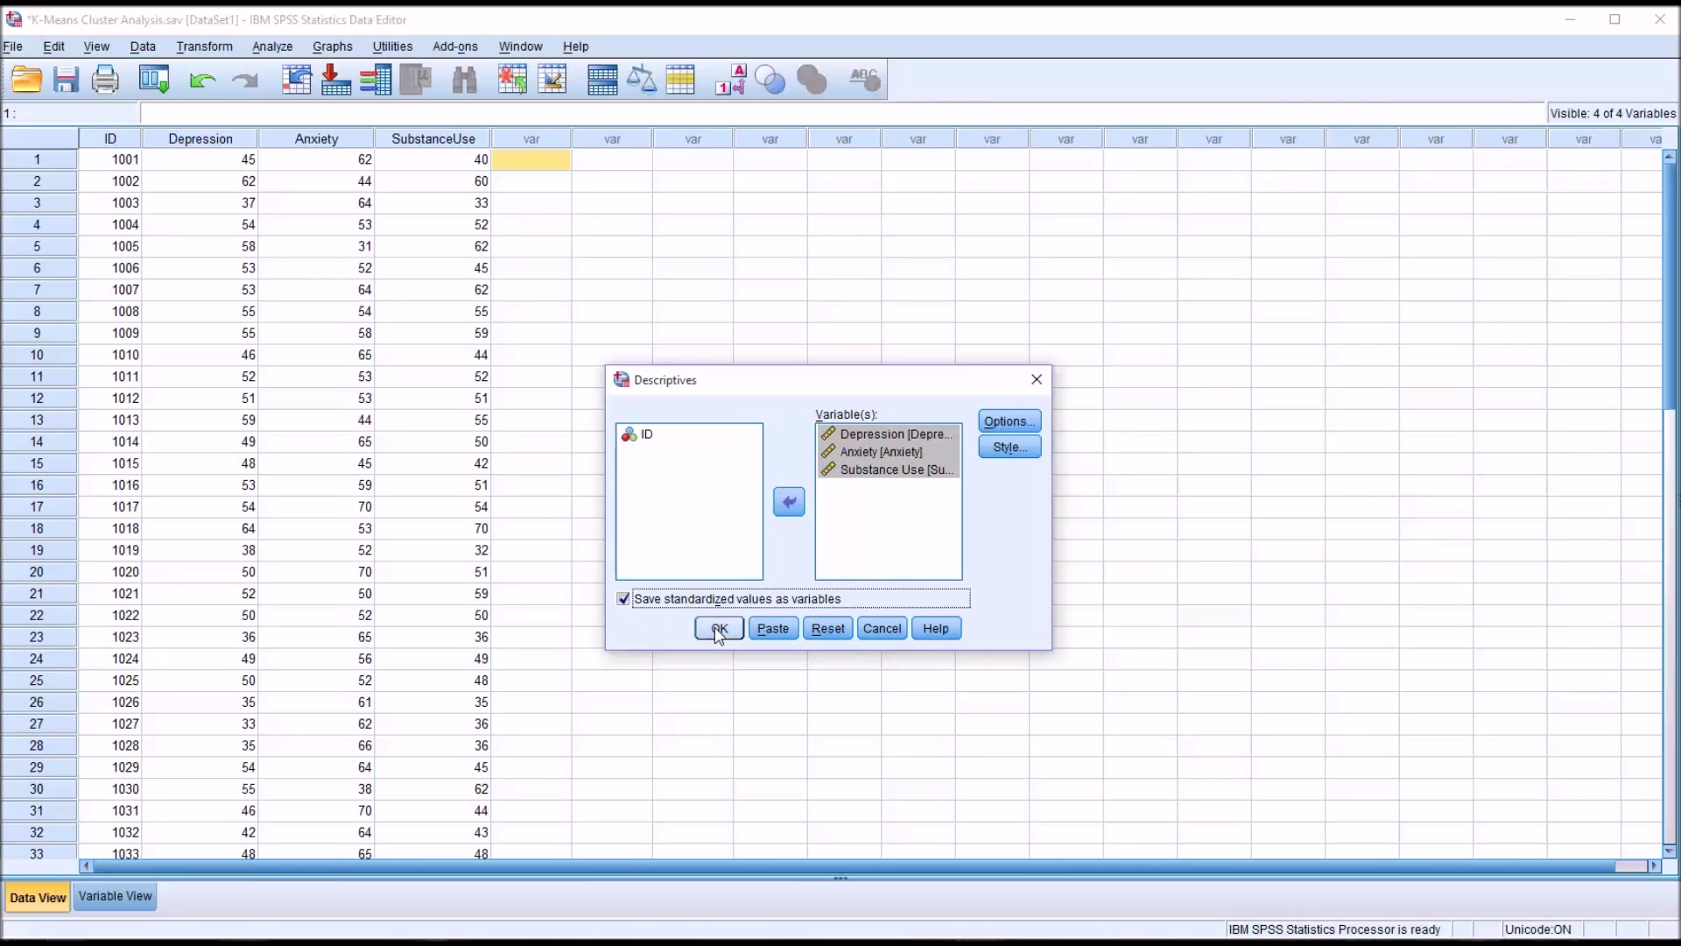
pyautogui.click(718, 628)
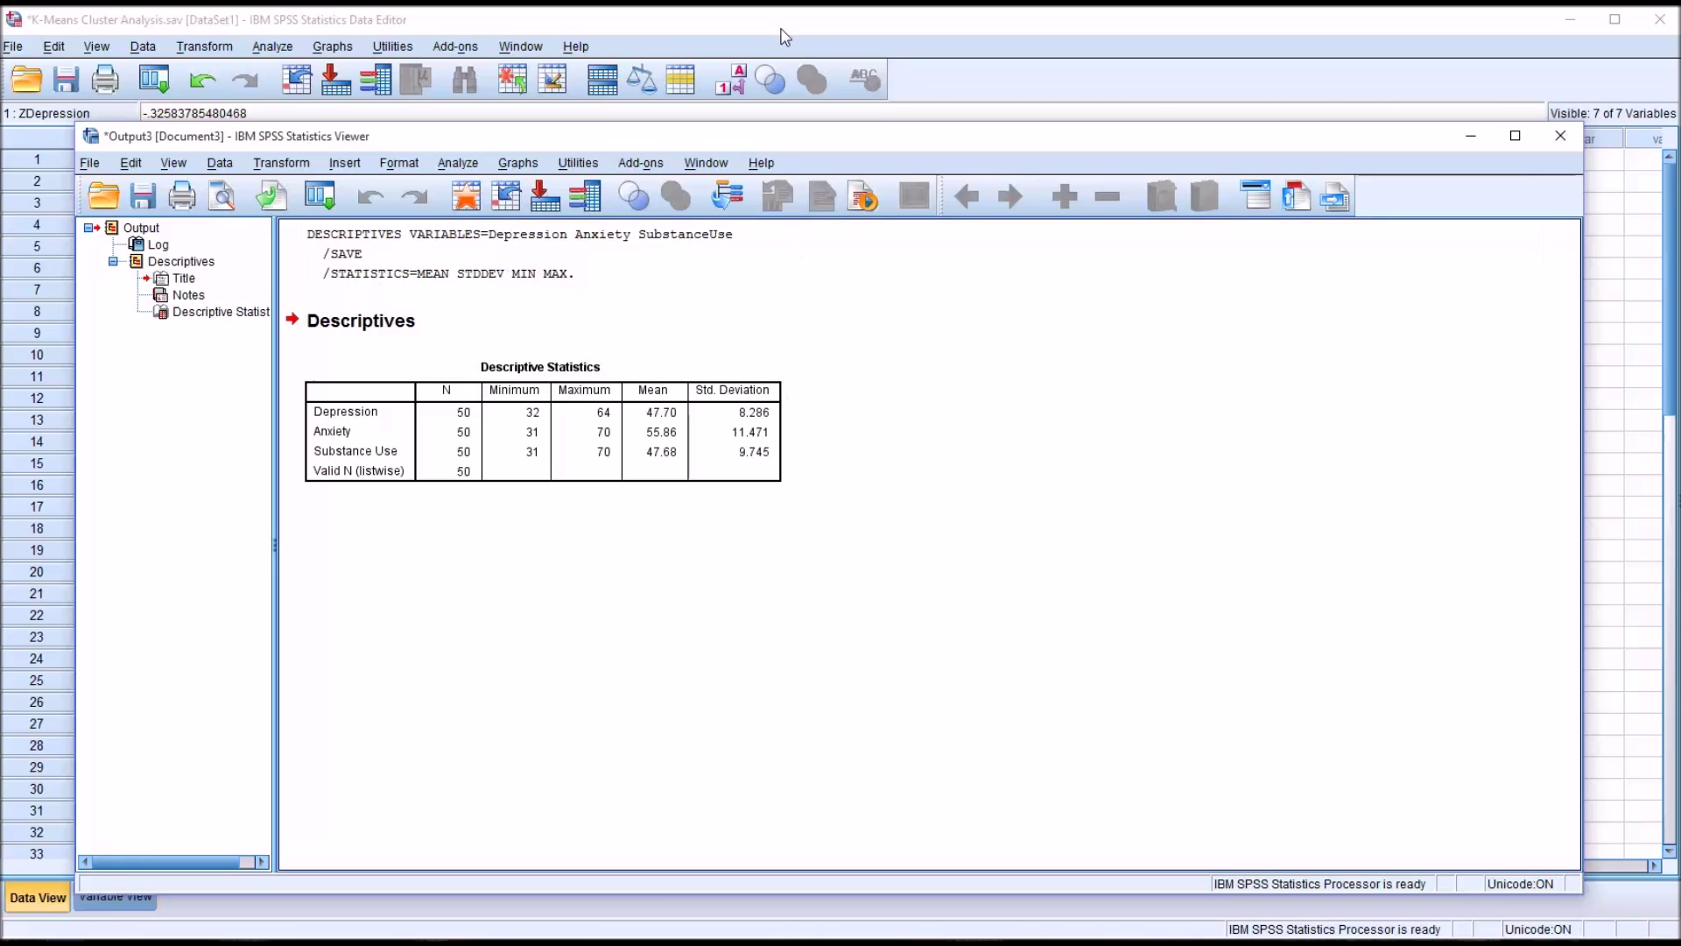
# Return to the Data Editor showing the new ZDepression, ZAnxiety and ZSubstanceUse columns
pyautogui.click(785, 37)
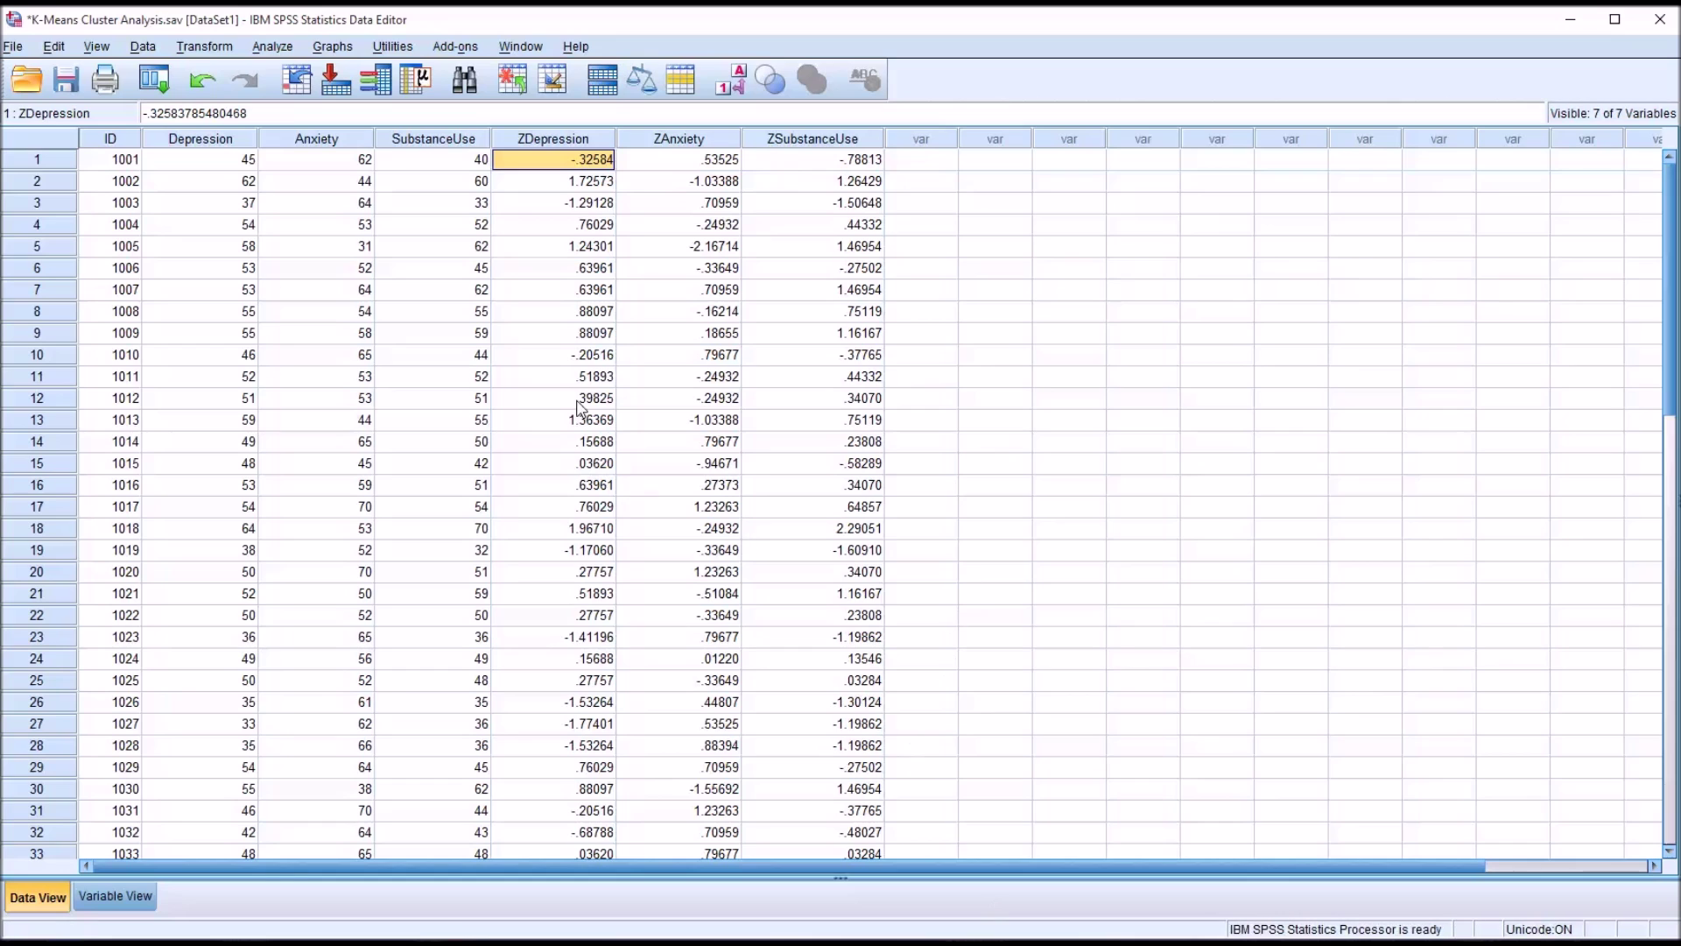
pyautogui.click(274, 47)
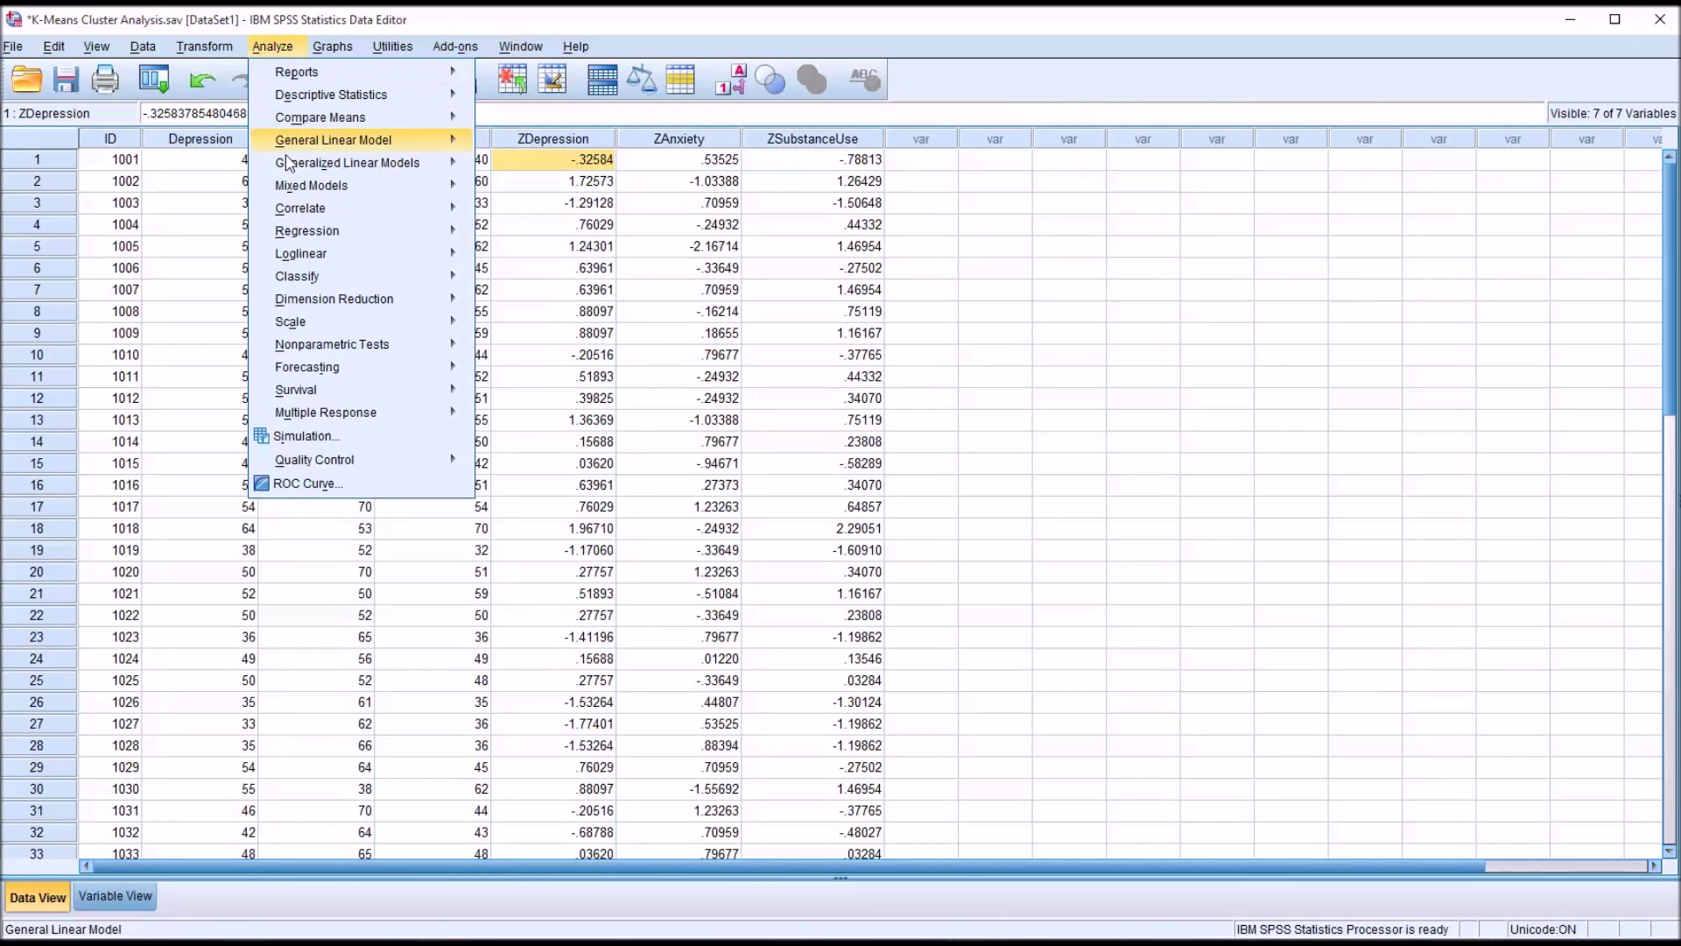
# Put Zscore Depression, Anxiety and Substance Use into K-Means Cluster variables and view Iterate settings
pyautogui.moveTo(333, 279)
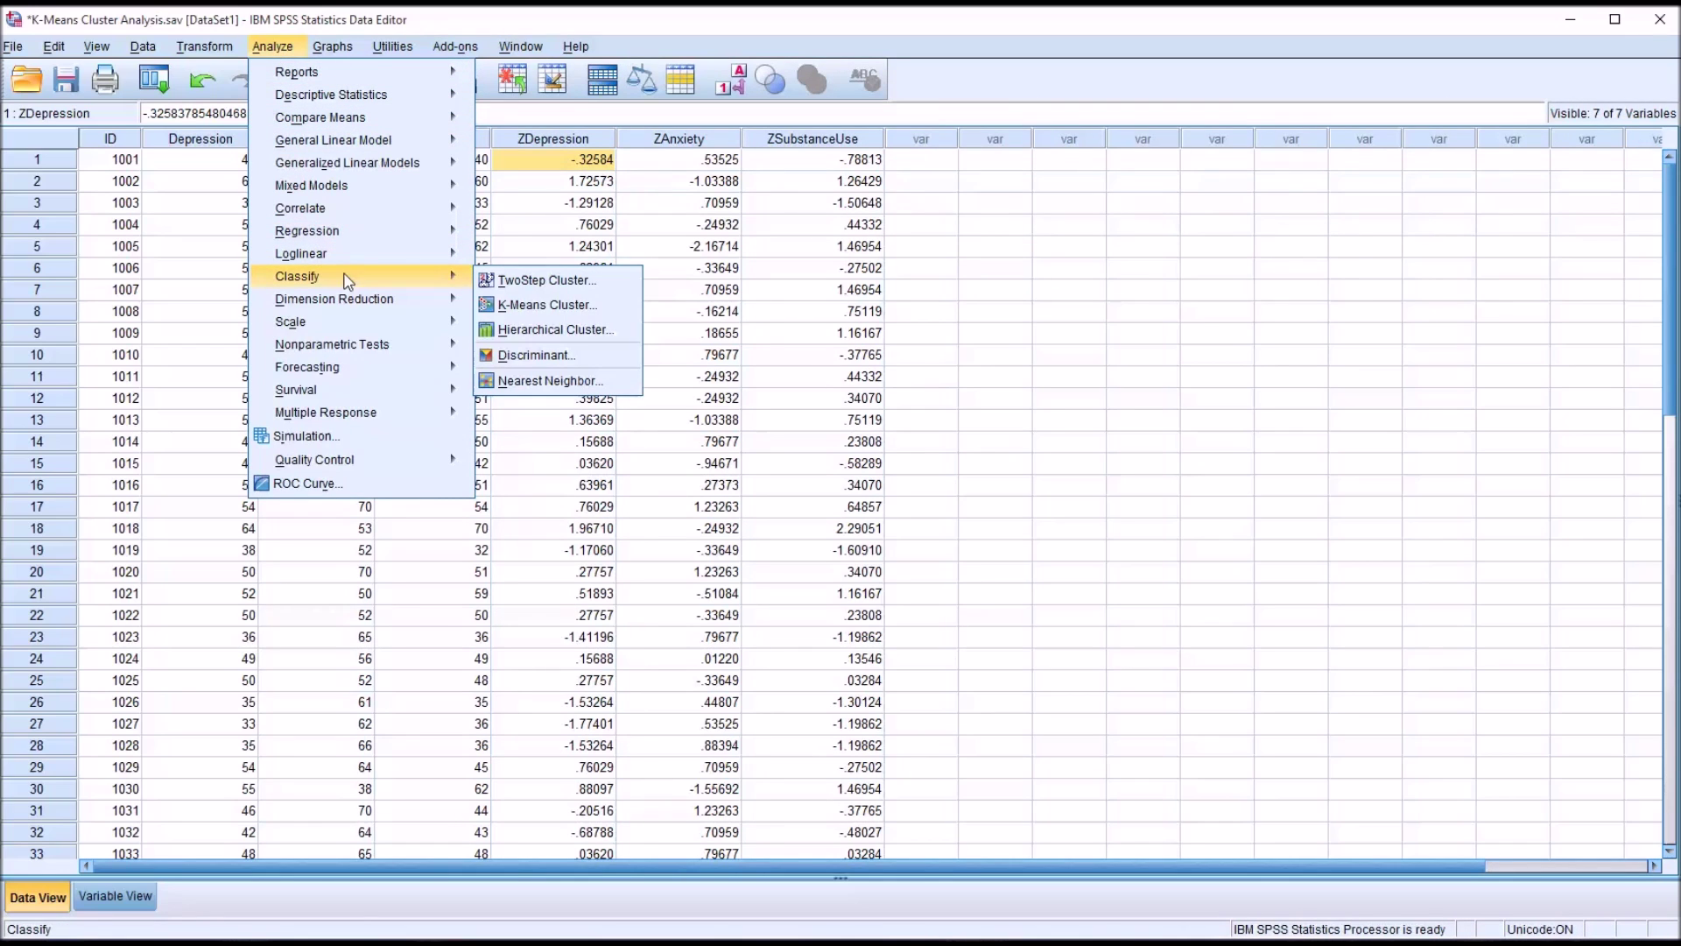
pyautogui.click(531, 308)
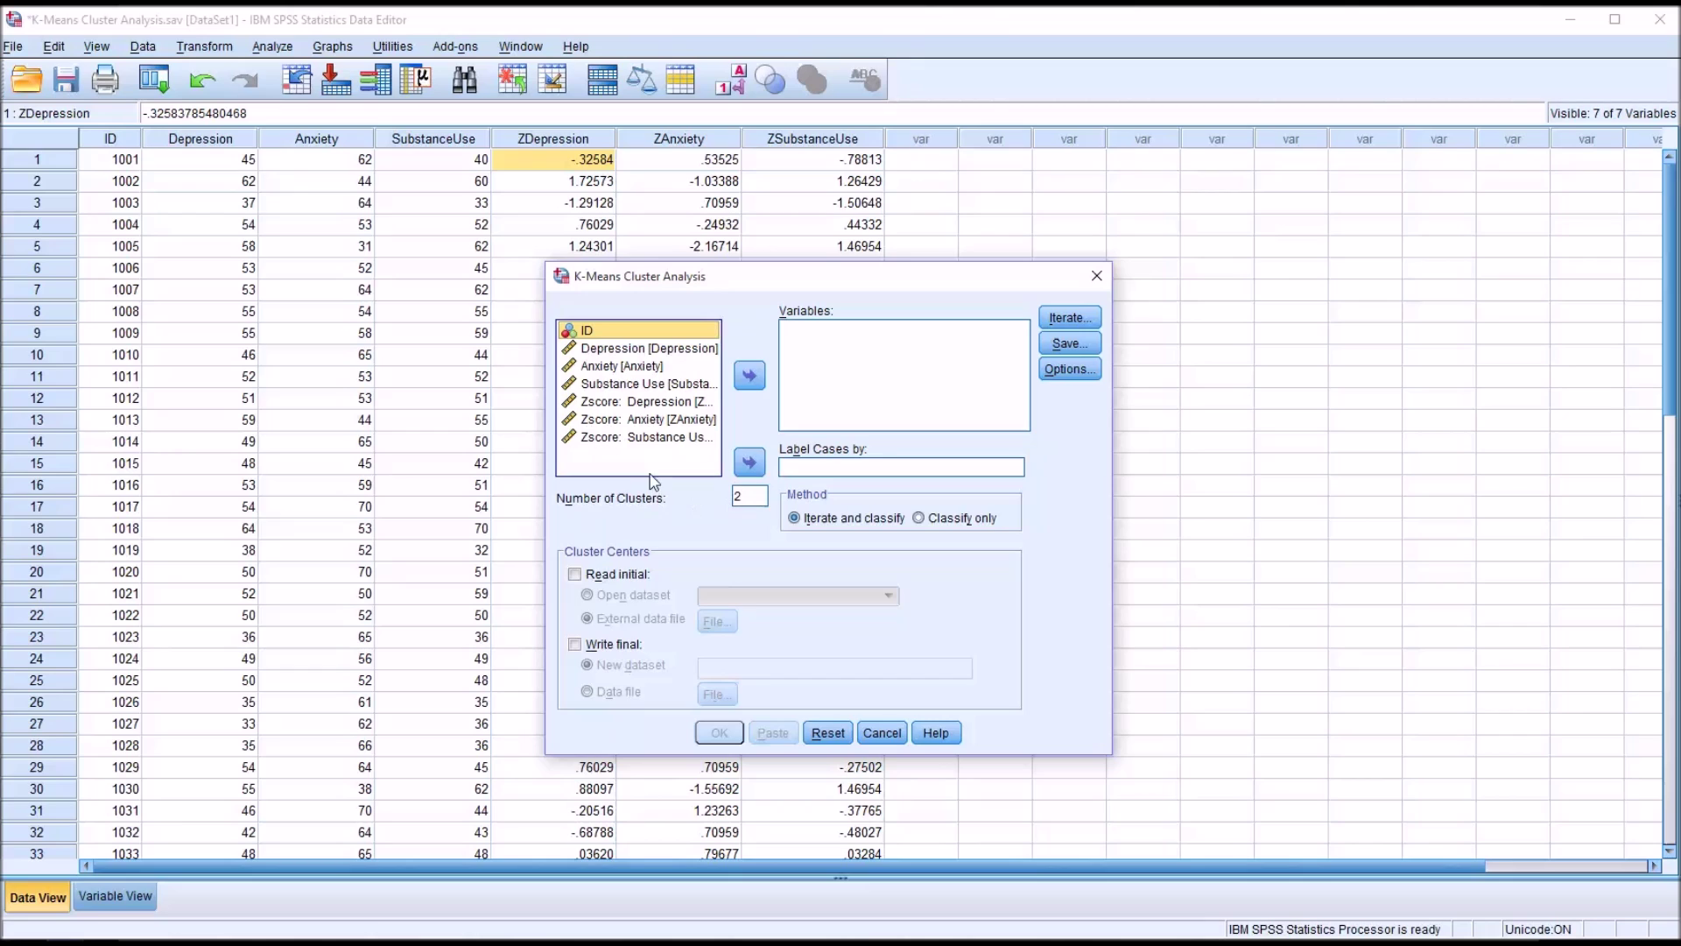
pyautogui.click(624, 402)
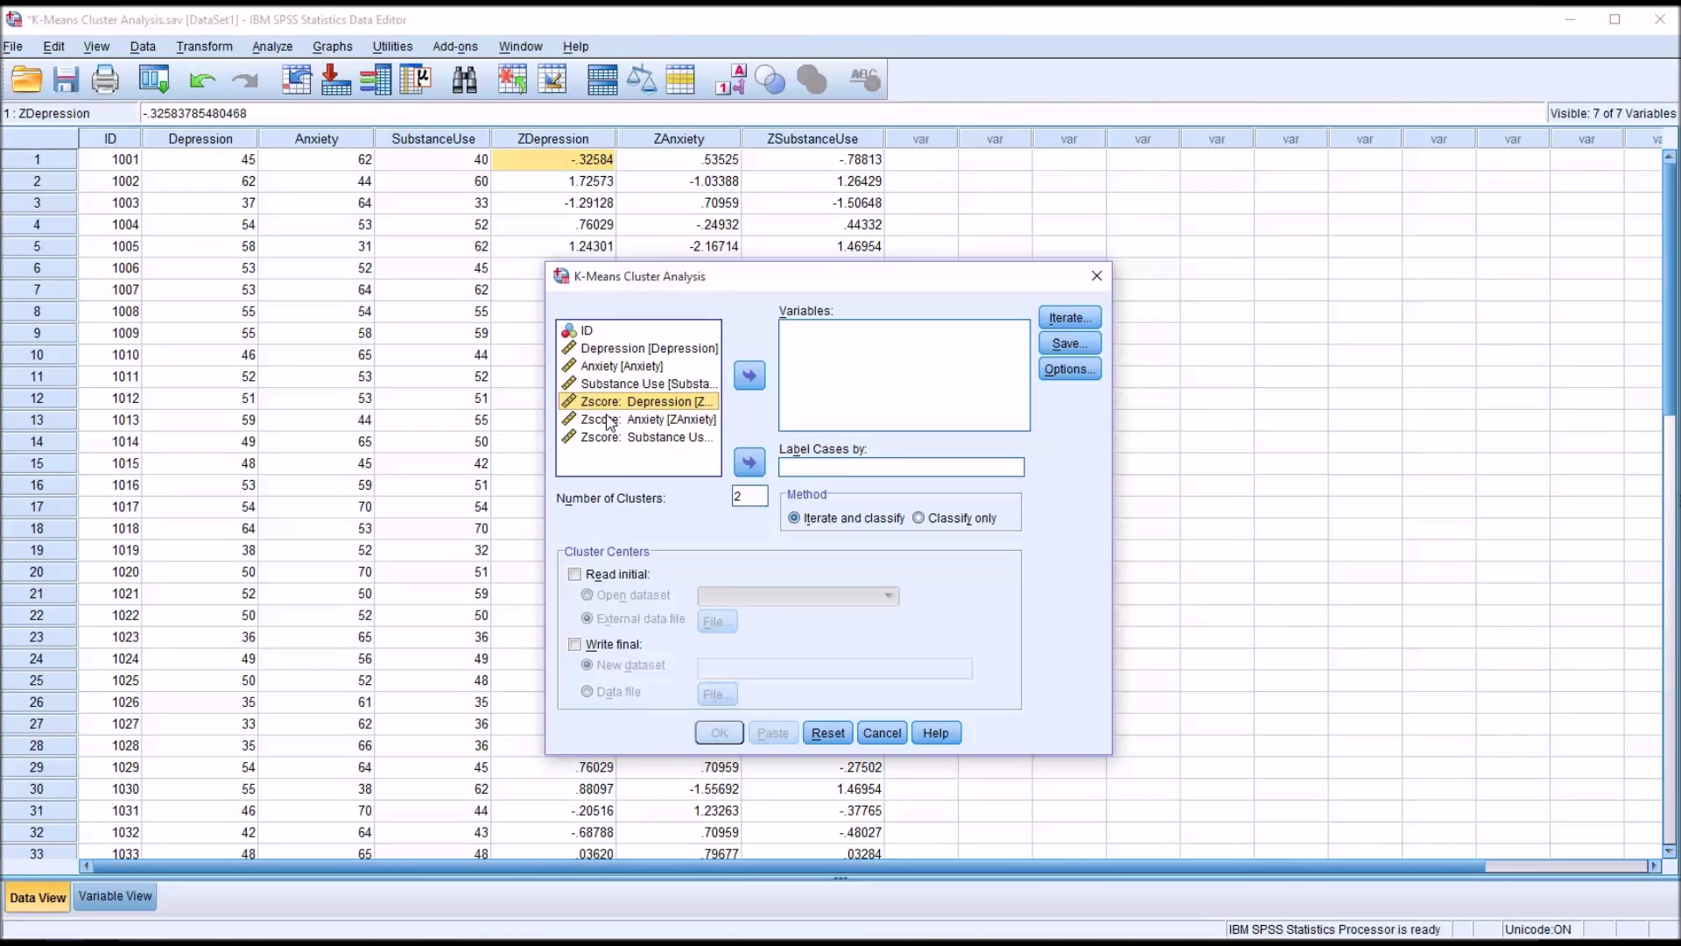
pyautogui.keyDown('shift'); pyautogui.click(612, 419); pyautogui.keyUp('shift')
pyautogui.keyDown('shift'); pyautogui.click(612, 437); pyautogui.keyUp('shift')
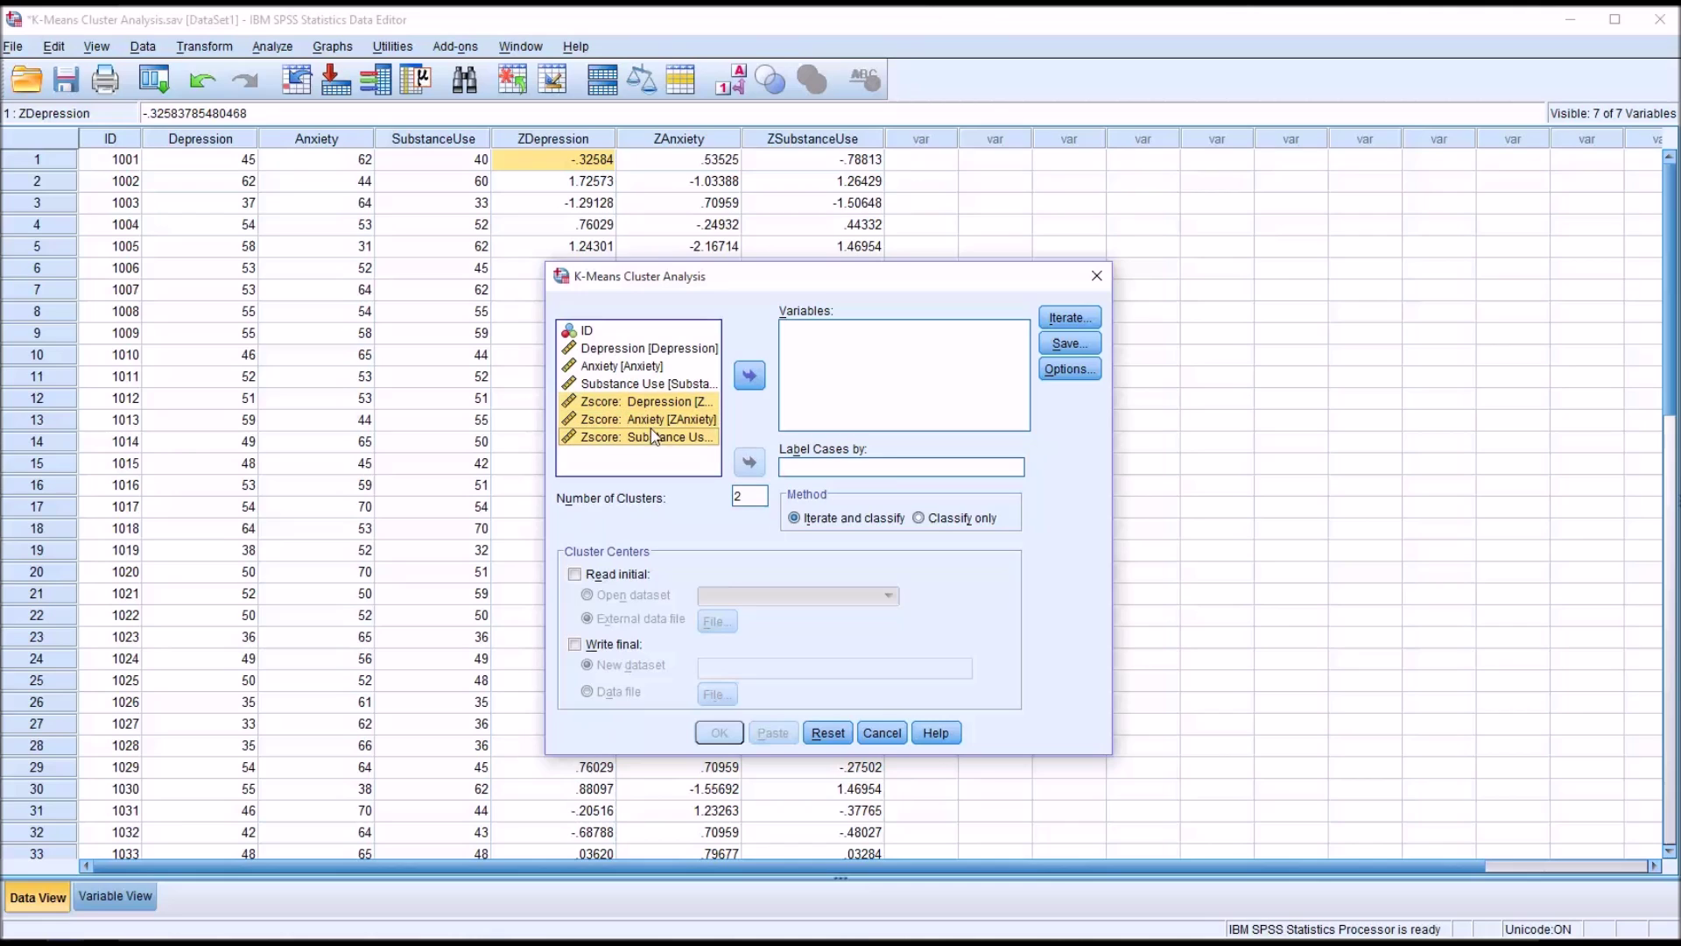
pyautogui.click(750, 376)
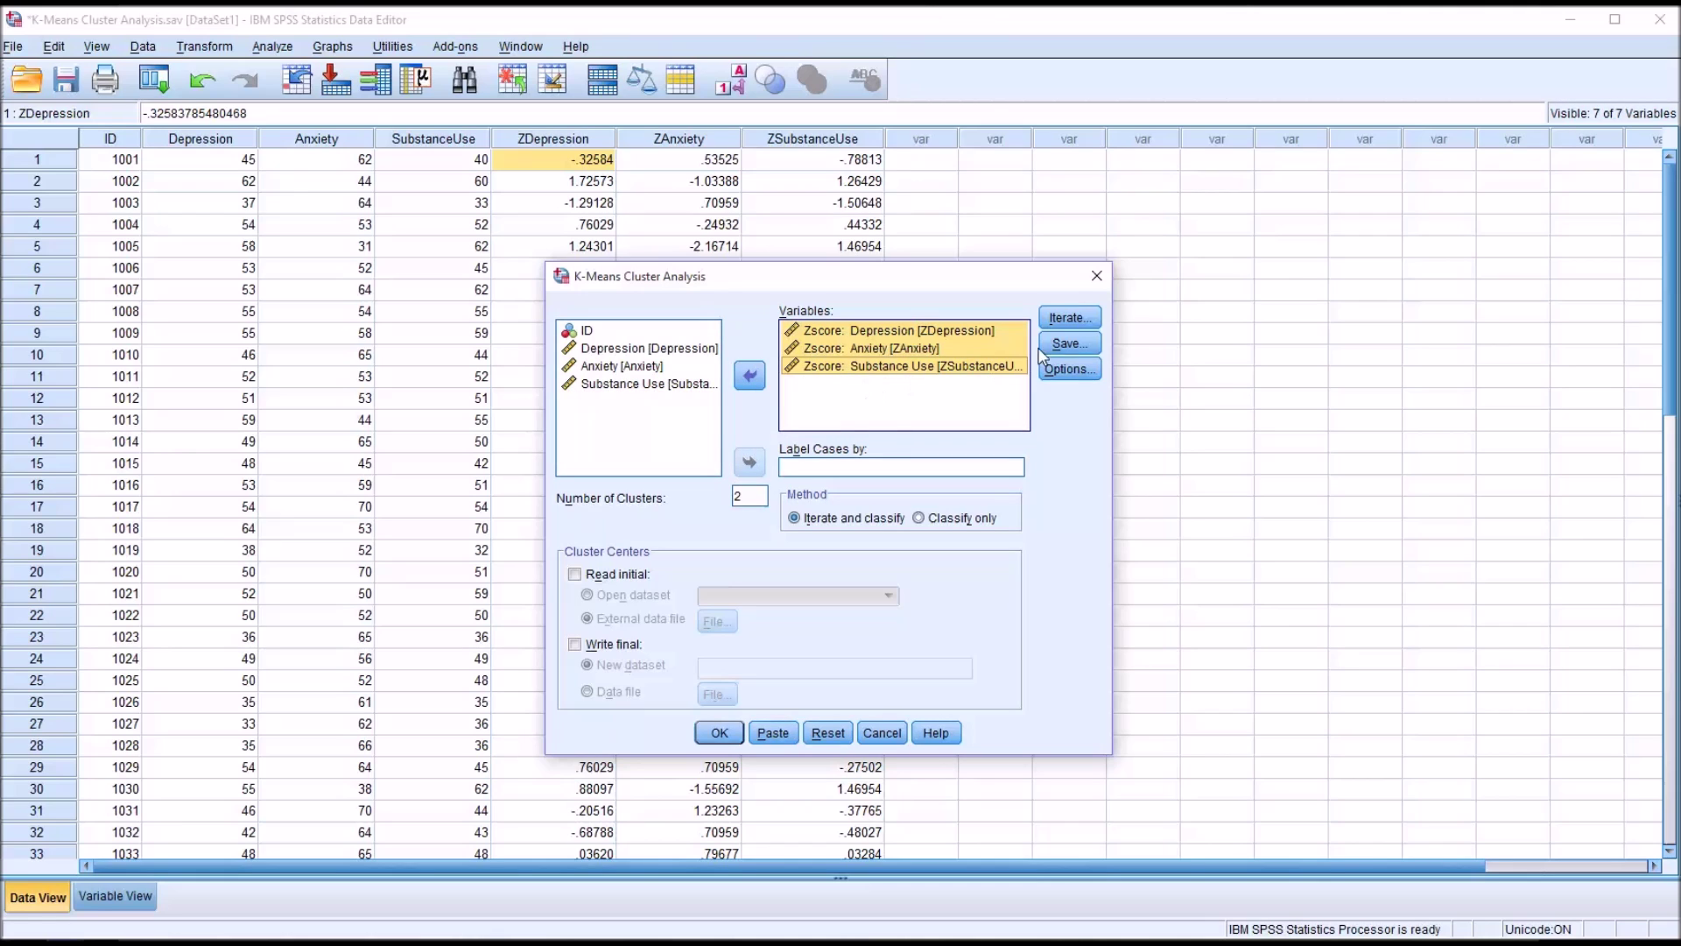
pyautogui.click(1051, 318)
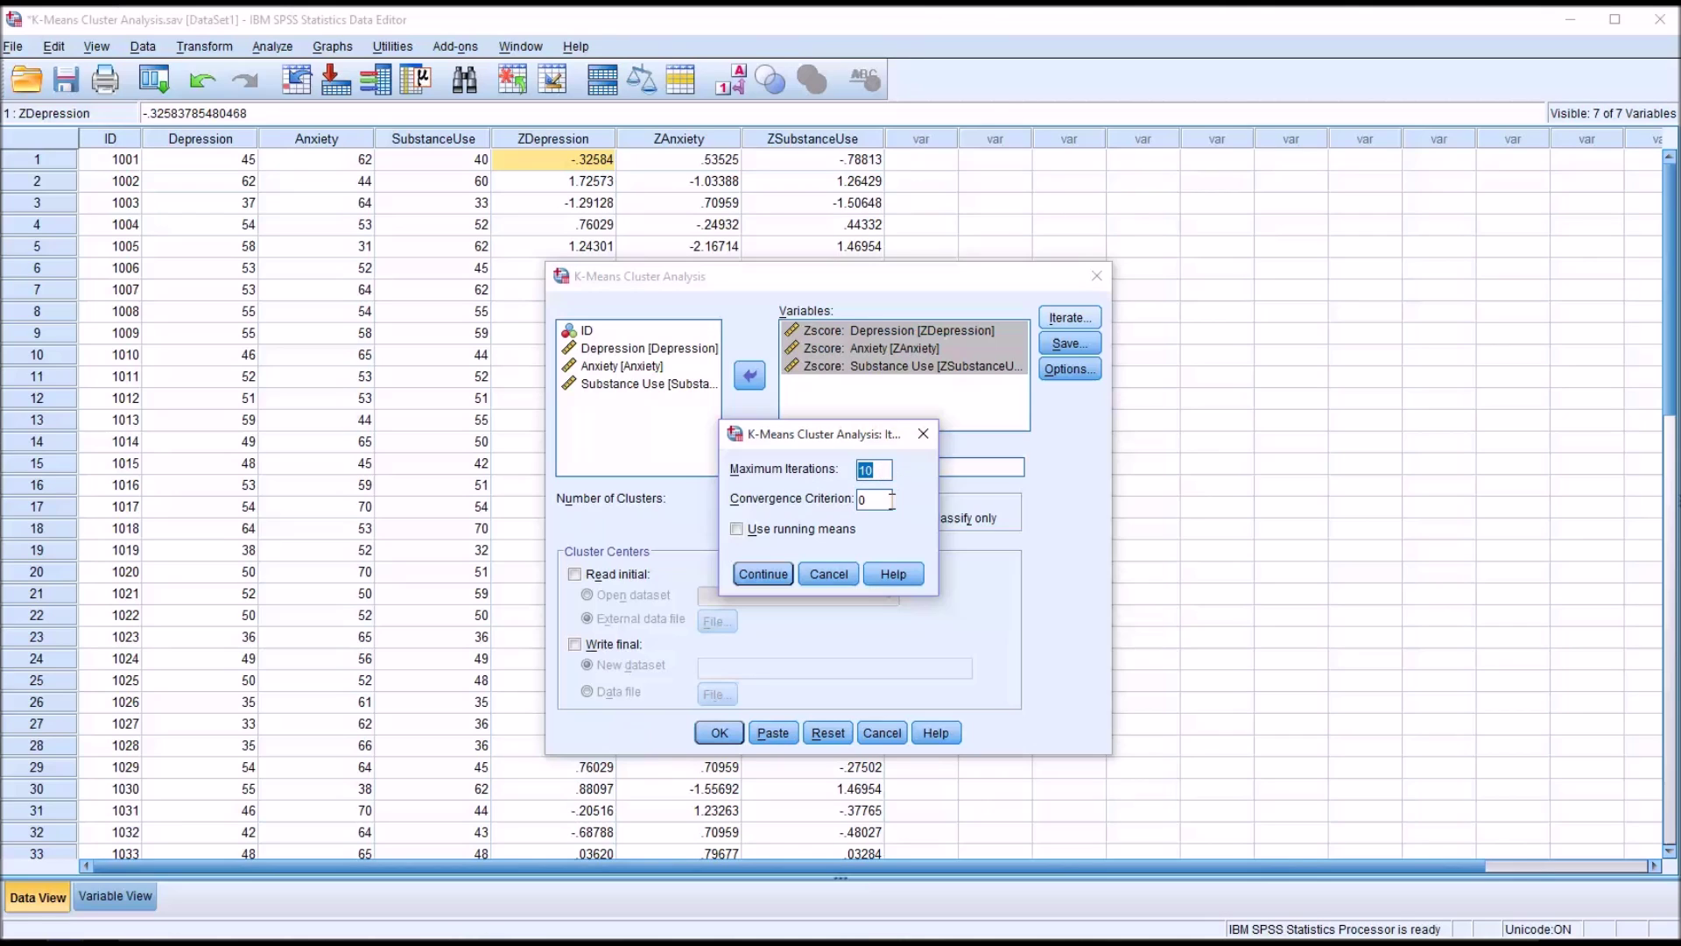
# Include the ANOVA table in the K-Means options and run the 2-cluster analysis
pyautogui.click(923, 433)
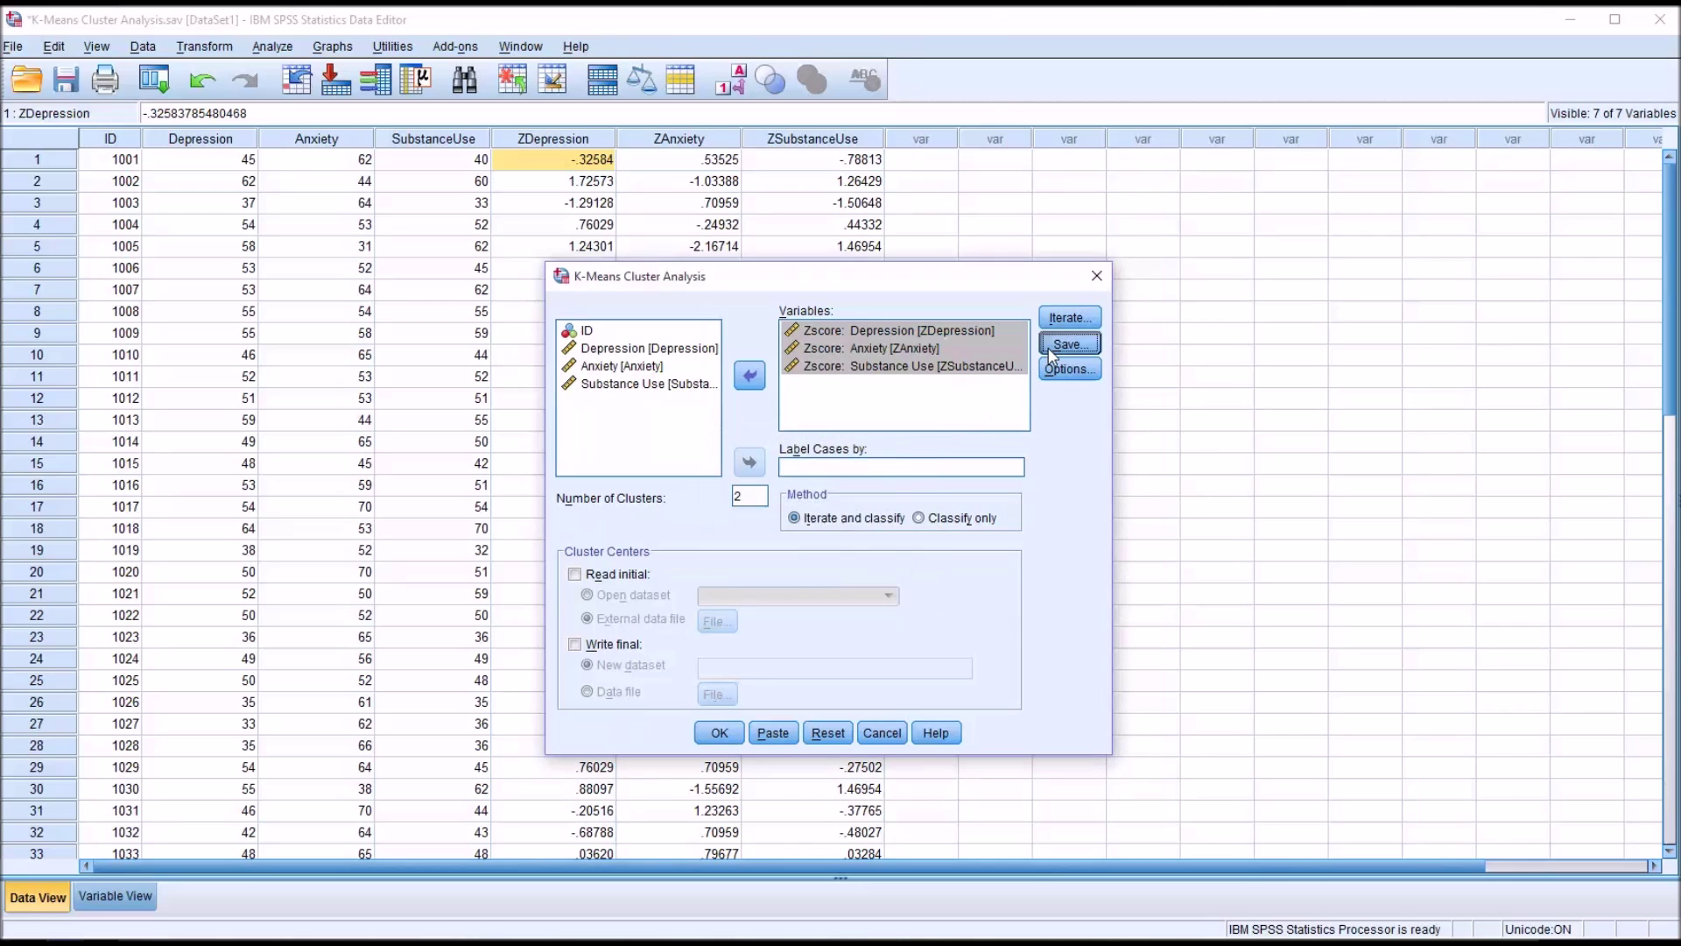
pyautogui.click(1069, 342)
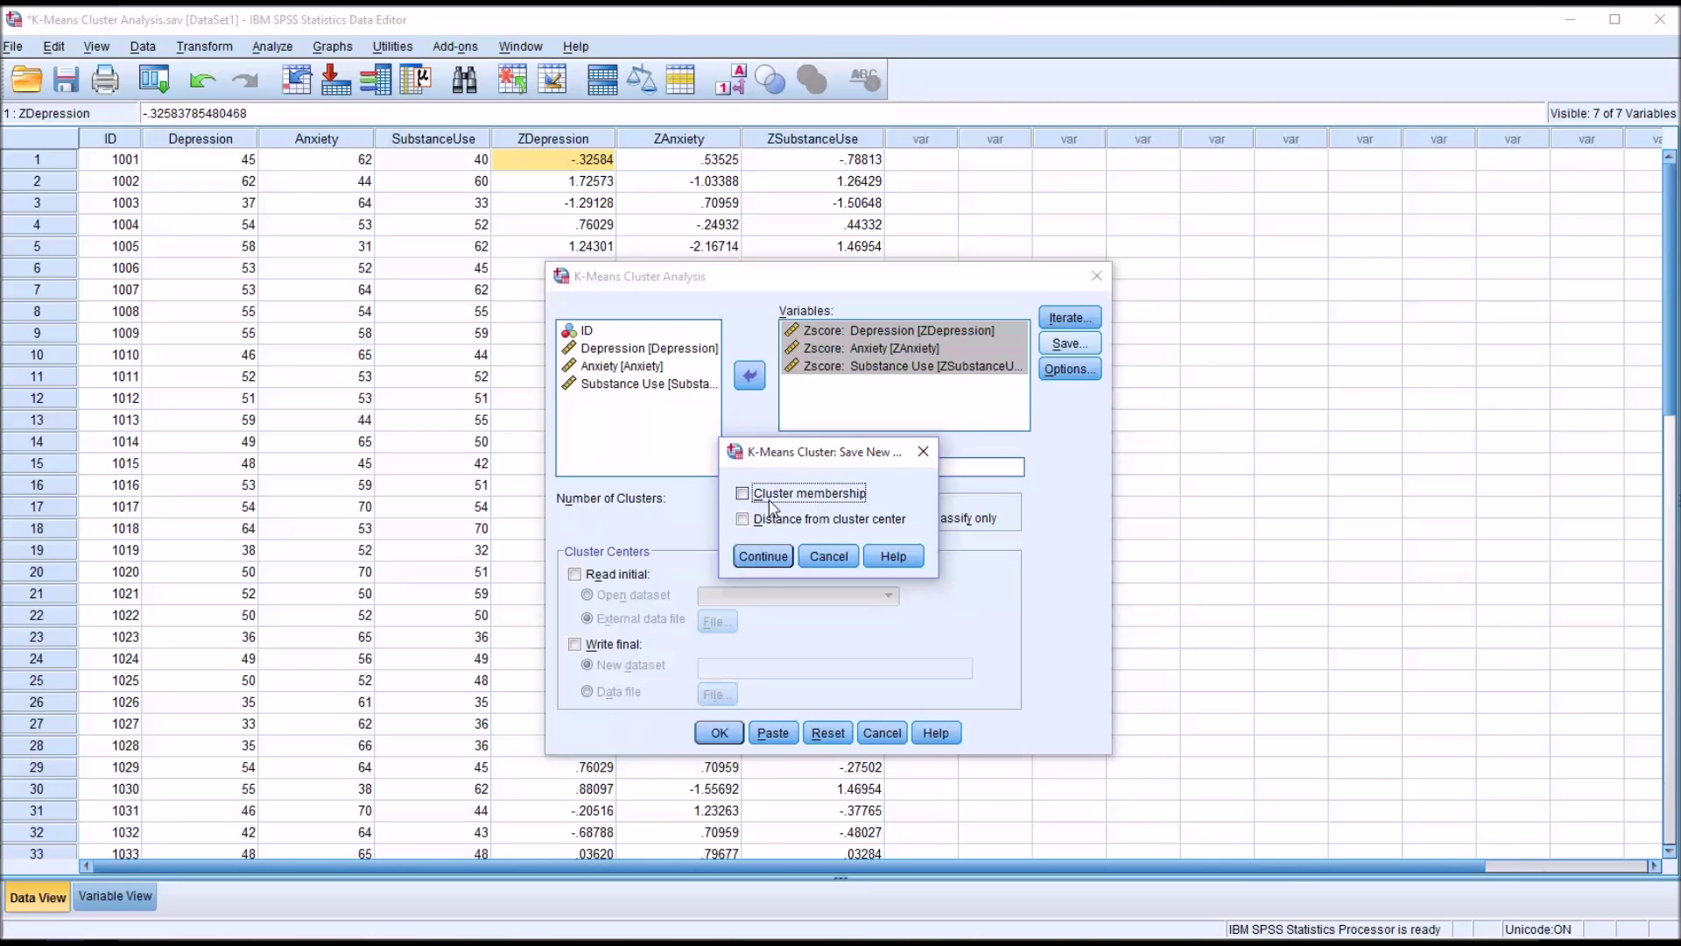
pyautogui.click(764, 557)
pyautogui.click(1068, 368)
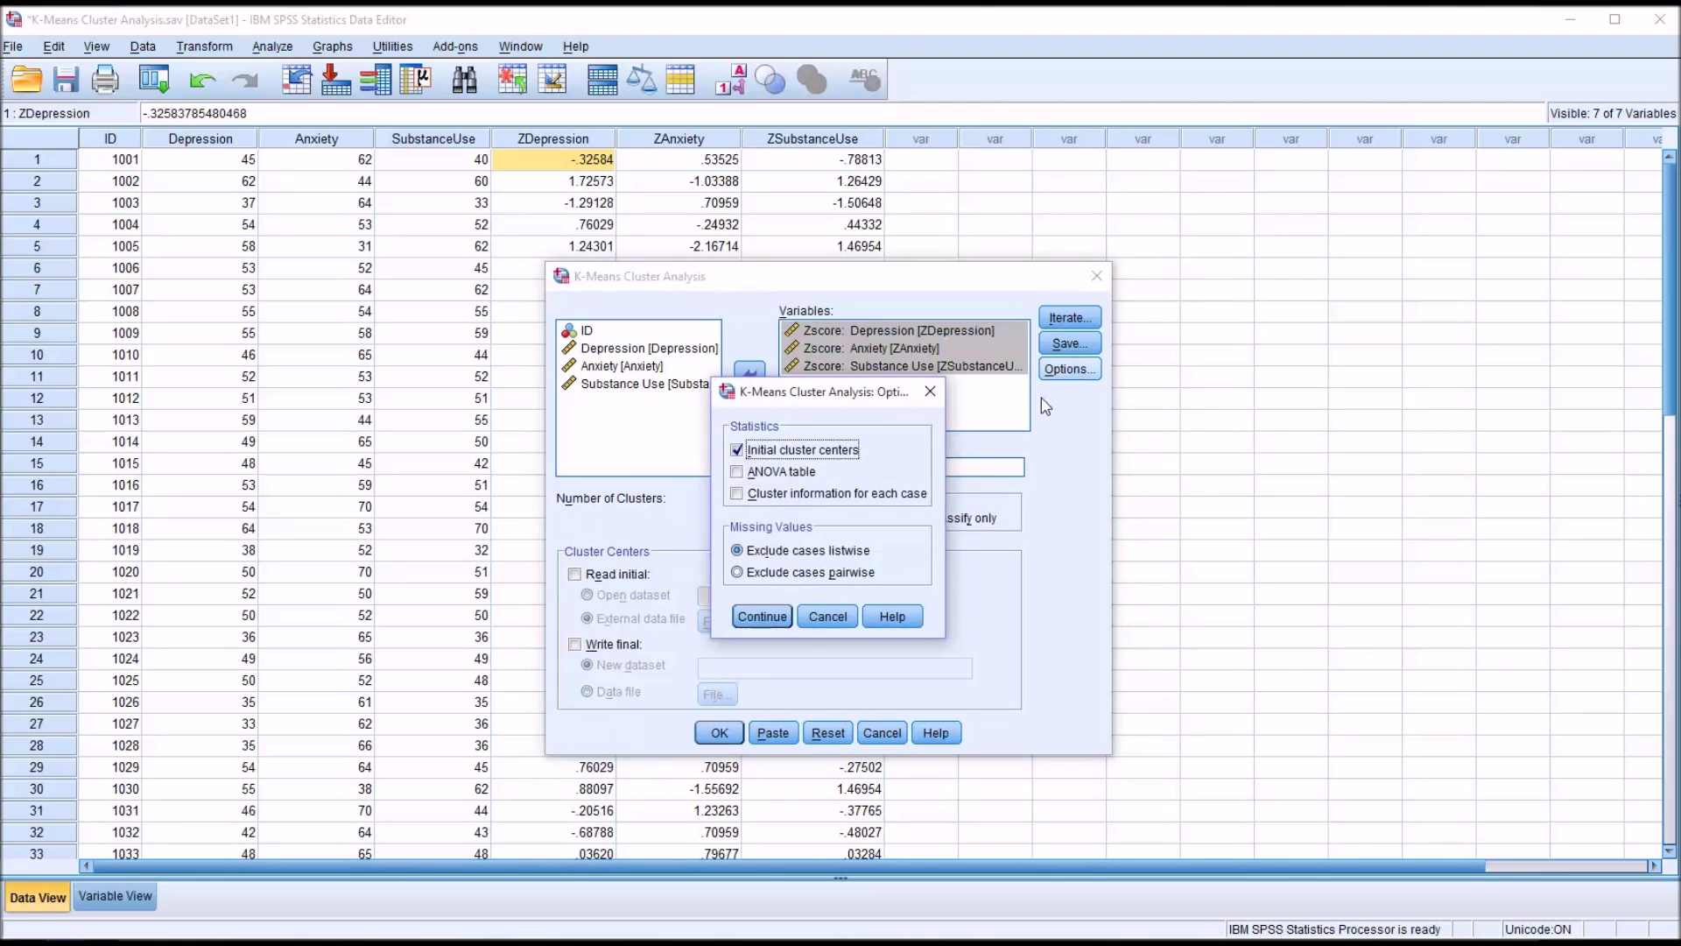
pyautogui.click(741, 474)
pyautogui.click(761, 617)
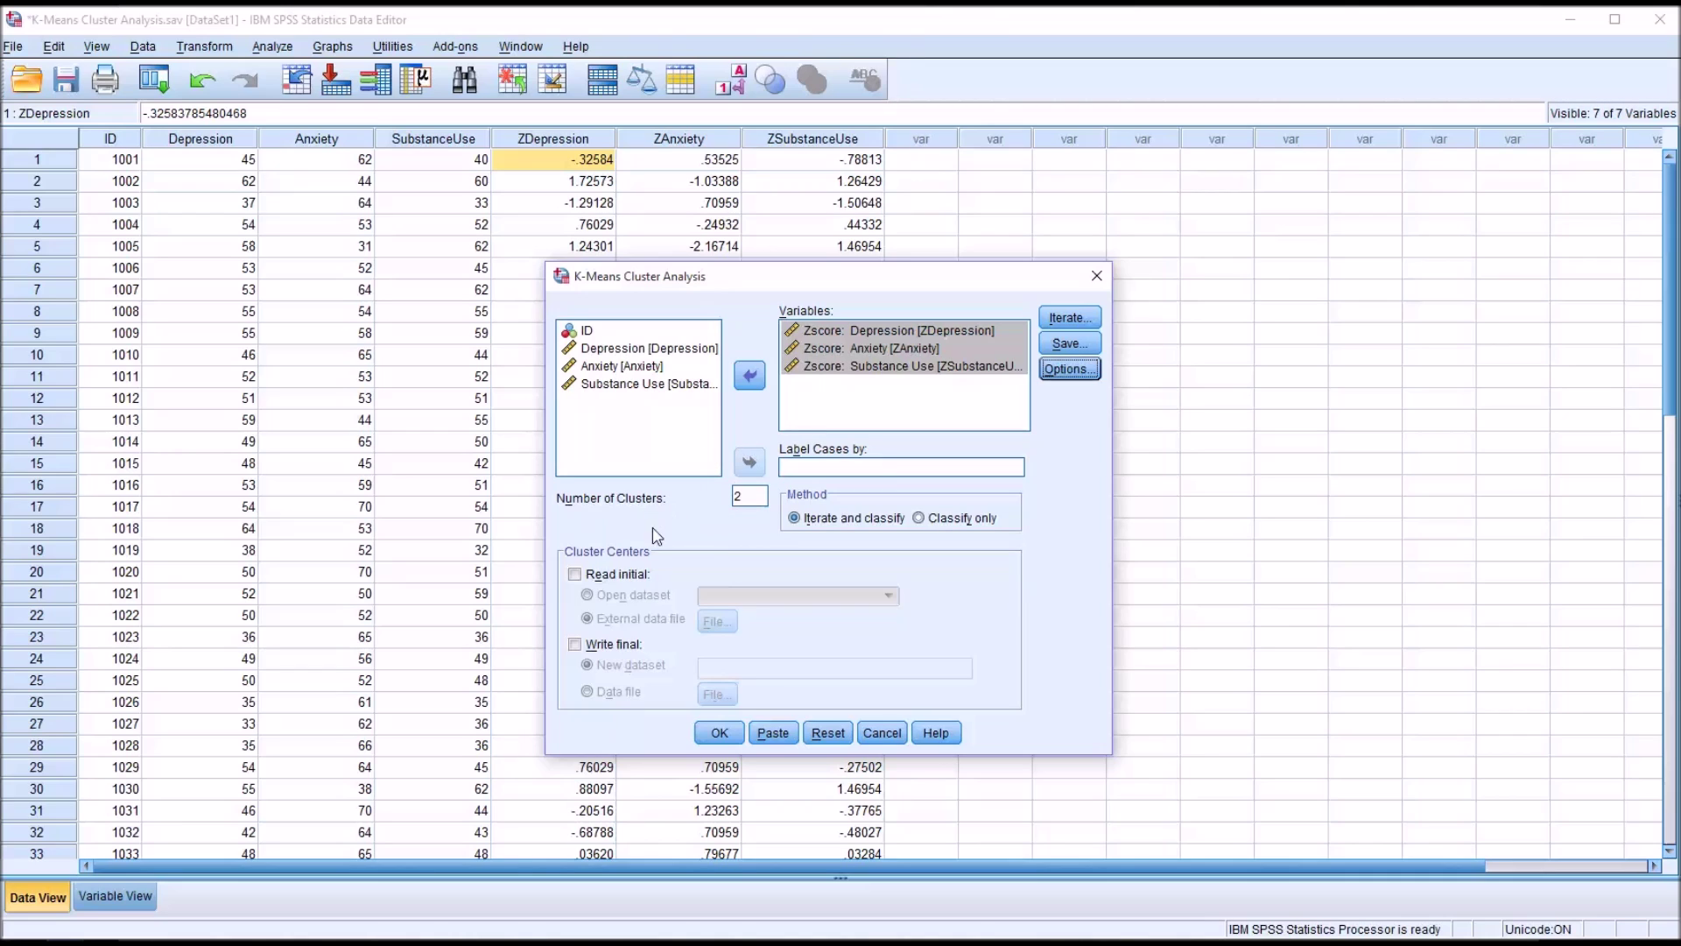
pyautogui.click(711, 737)
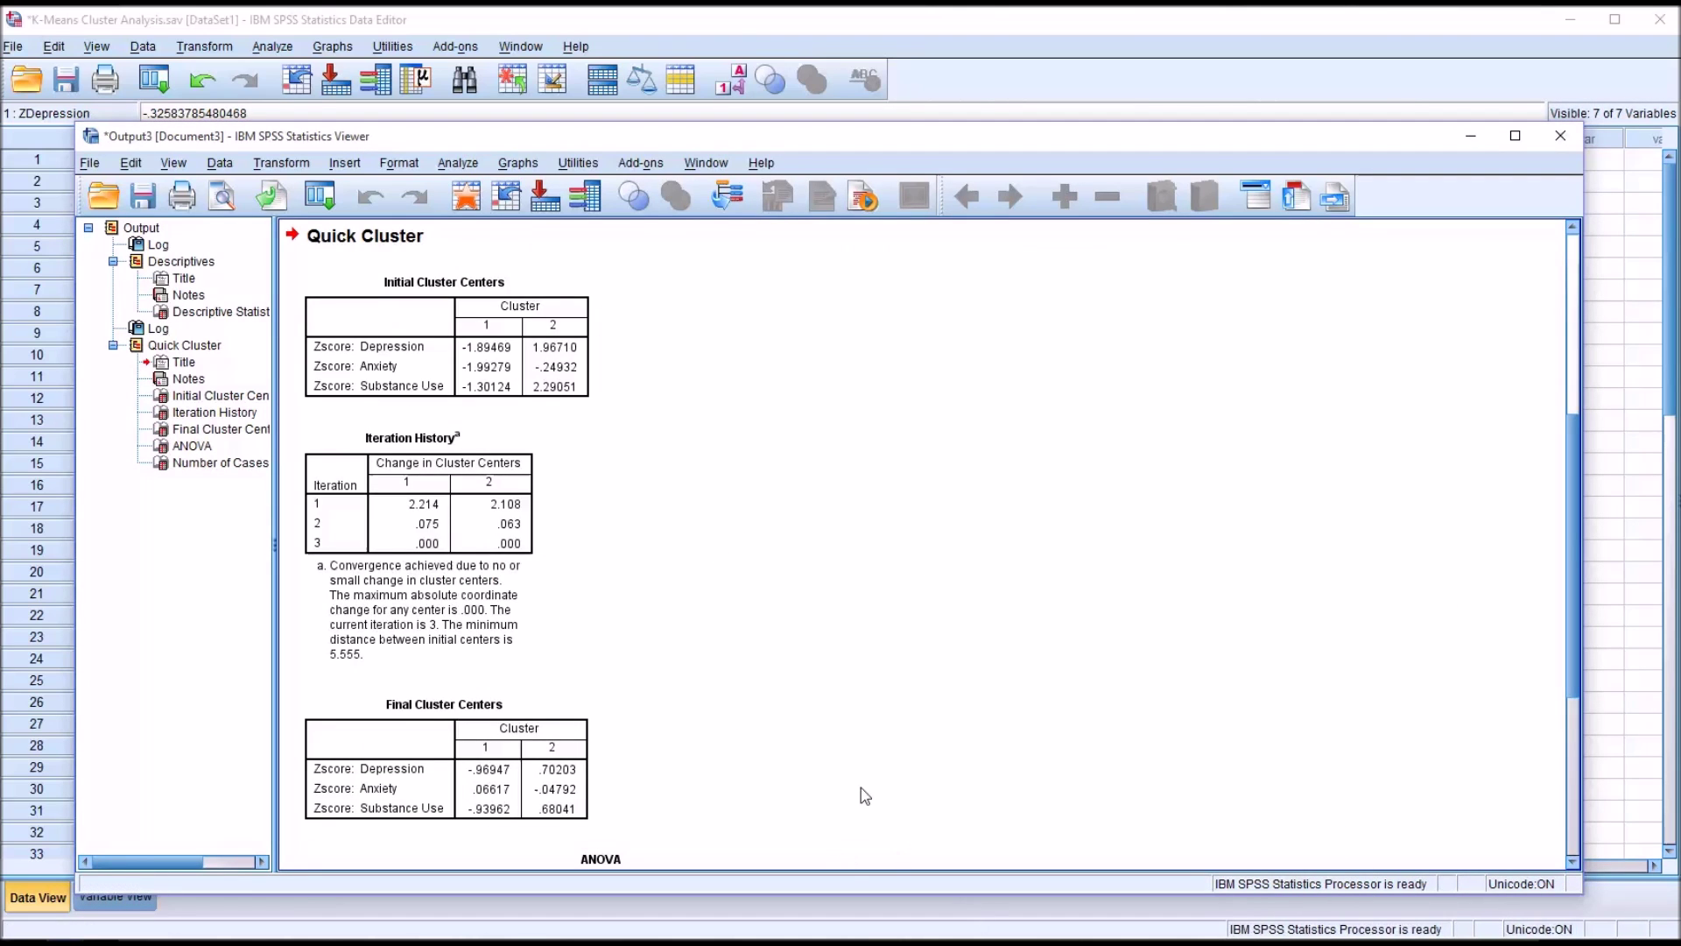
# Inspect the Initial Cluster Centers and Iteration History tables, then scroll down the output
pyautogui.click(541, 383)
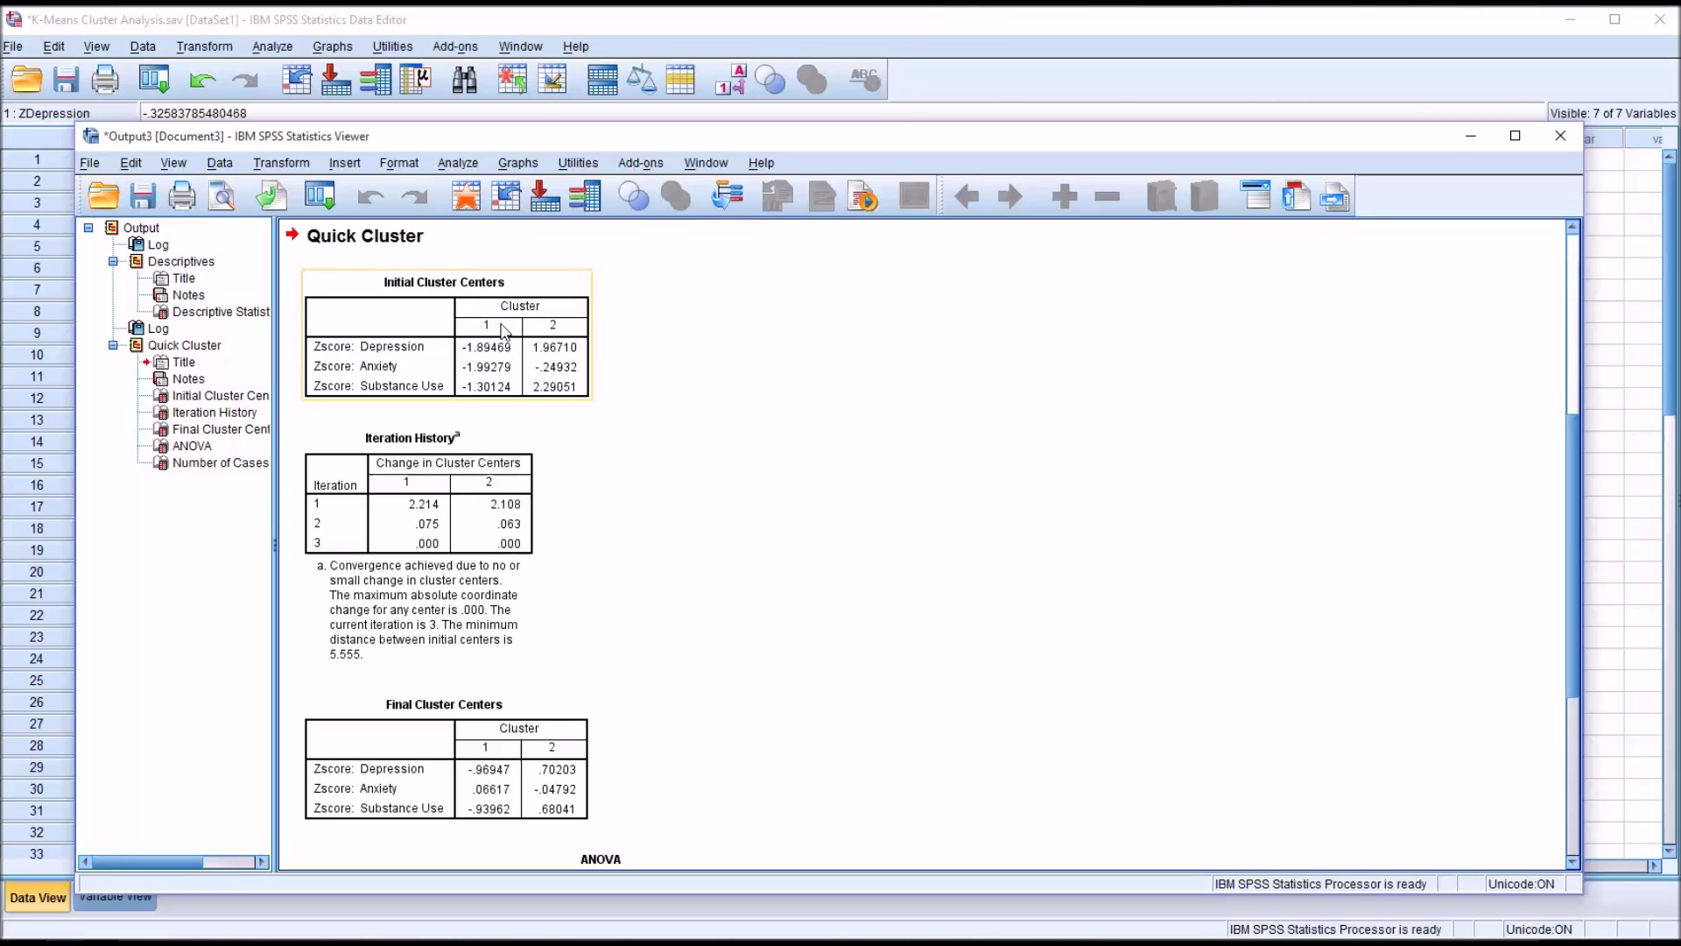
pyautogui.click(544, 465)
pyautogui.click(490, 474)
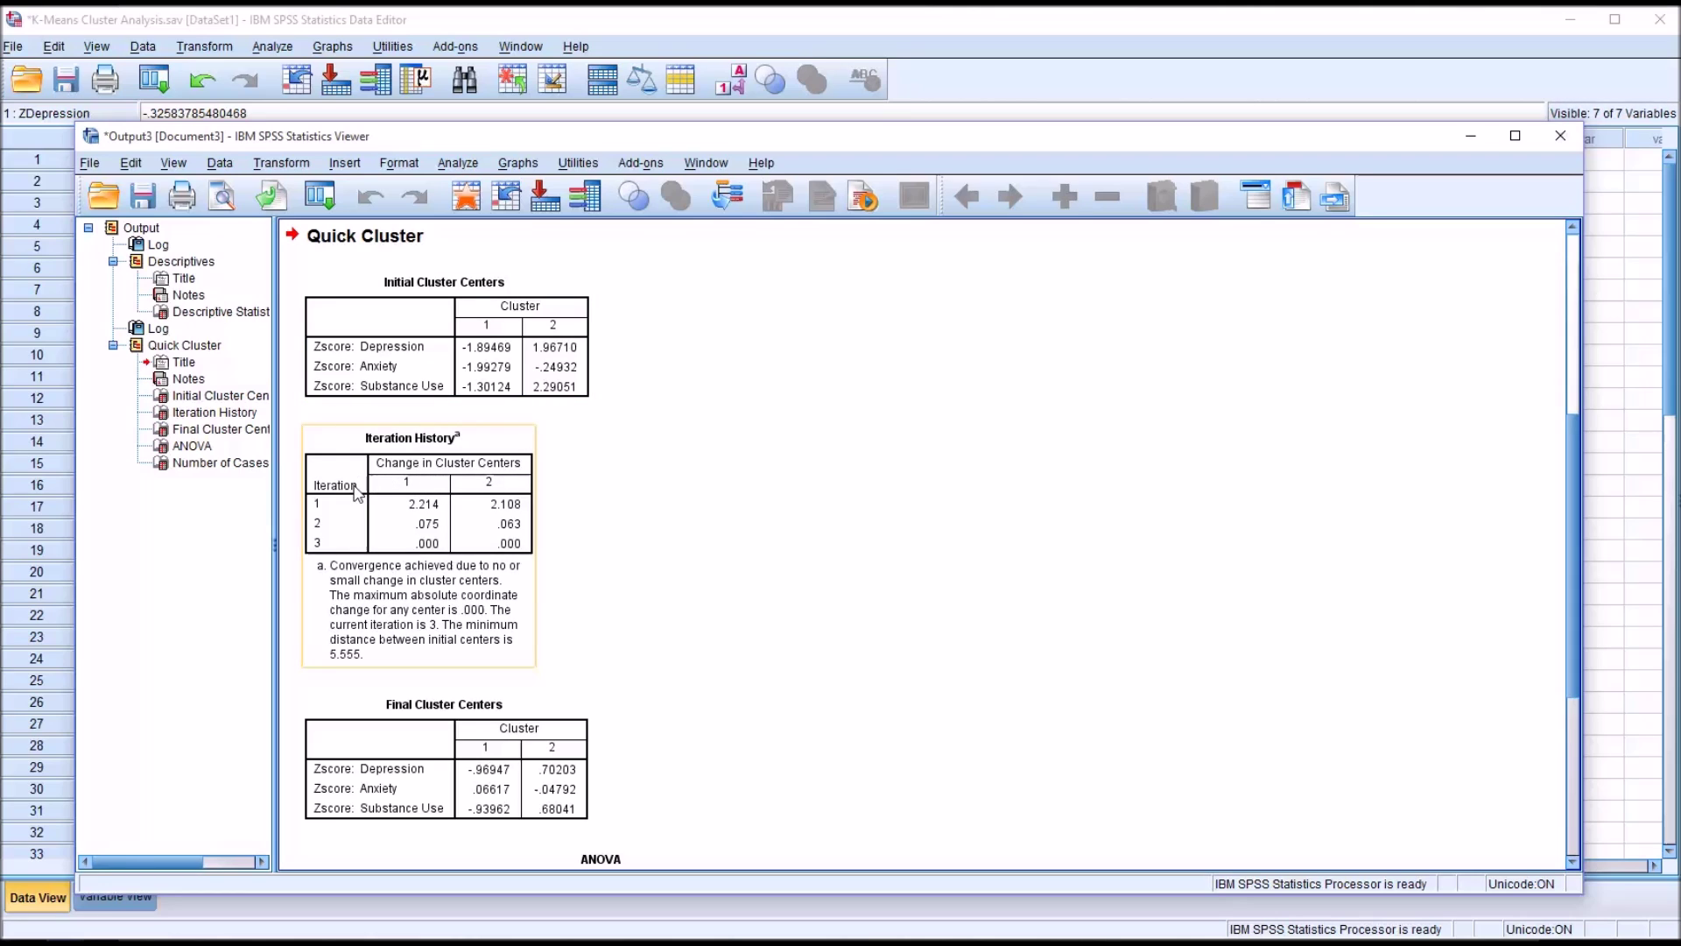
pyautogui.click(594, 603)
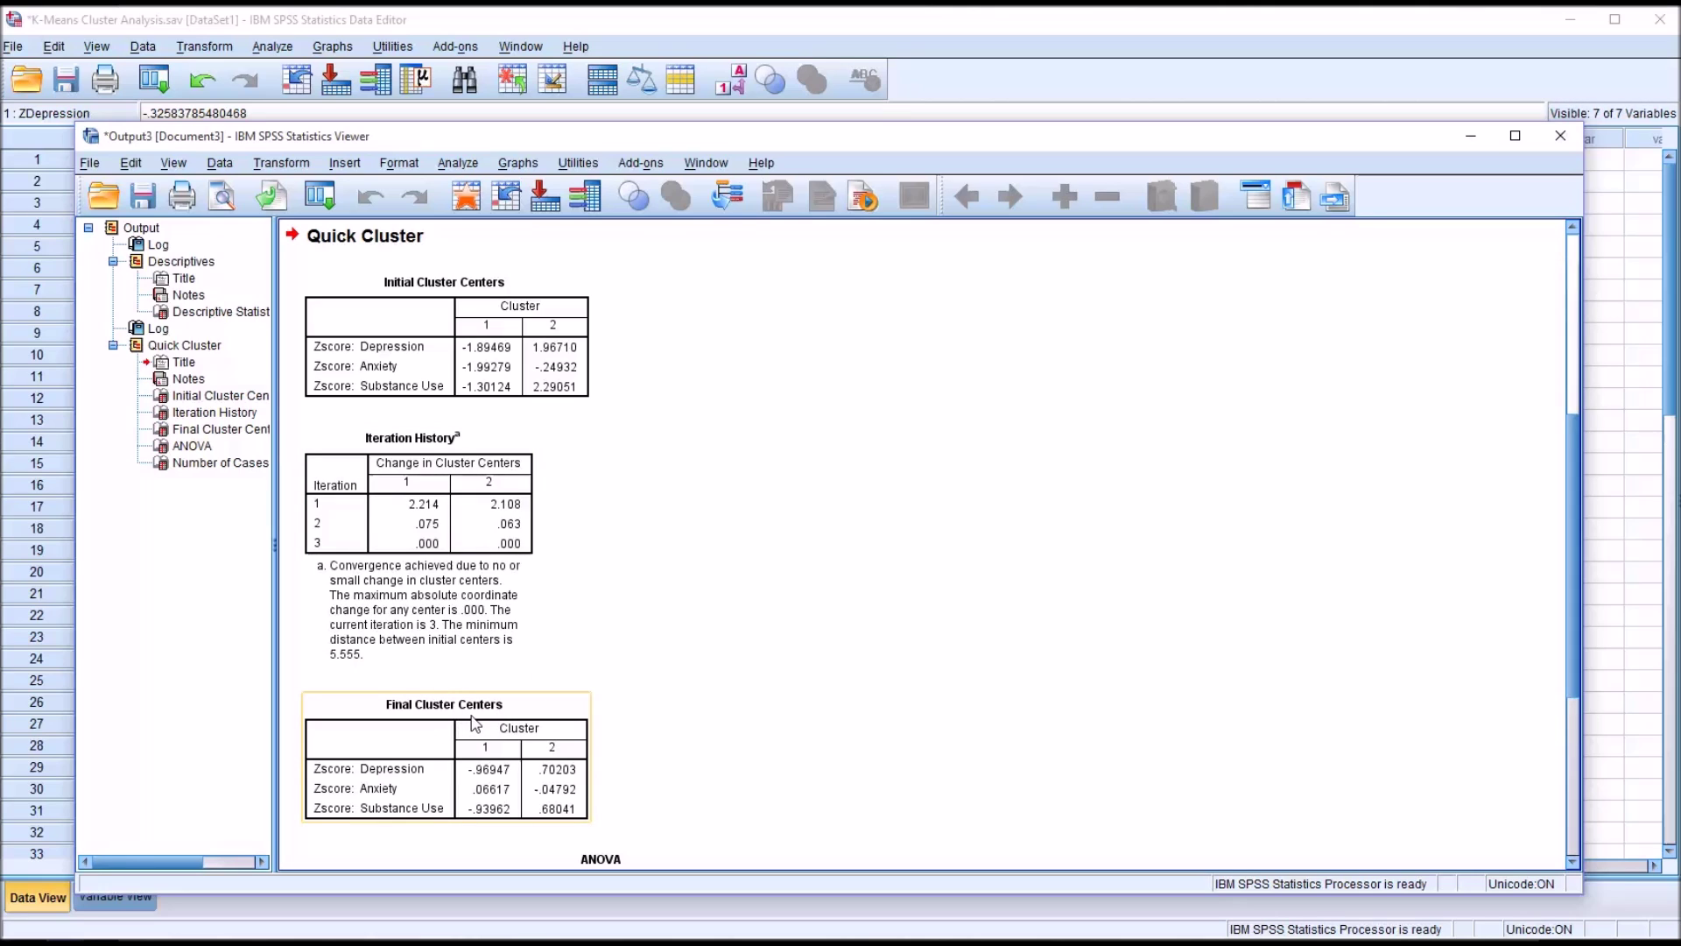
pyautogui.moveTo(1573, 655); pyautogui.dragTo(1563, 792)
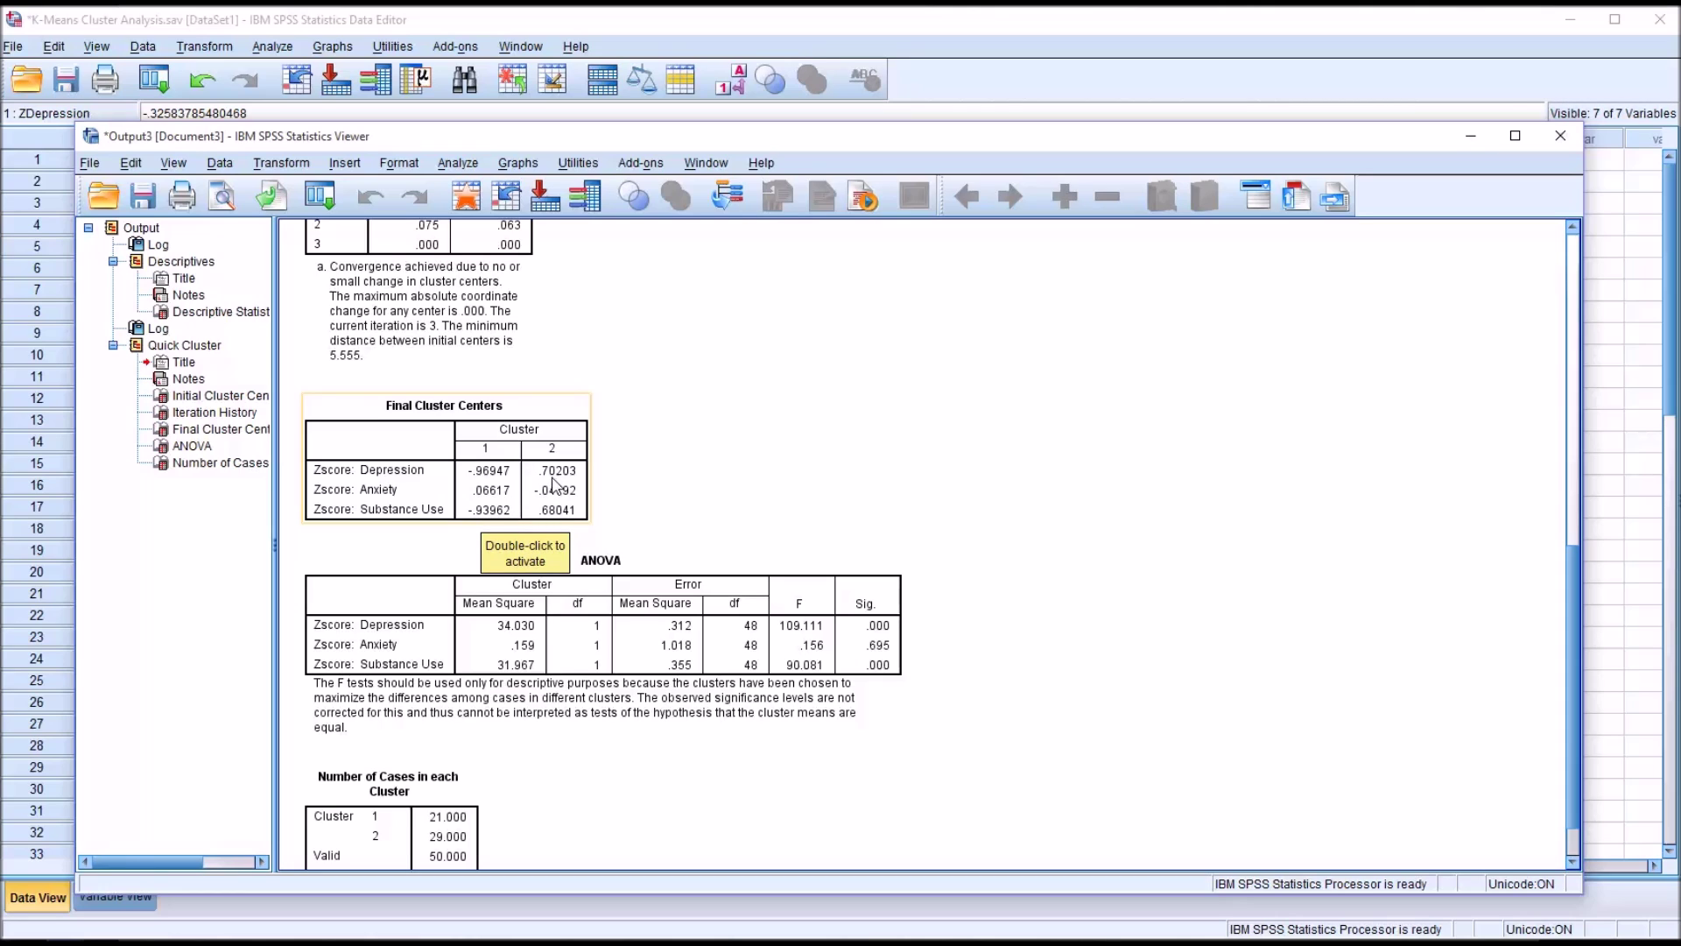
# Create a bar chart from the six Final Cluster Centers values of the 2-cluster run
pyautogui.doubleClick(490, 490)
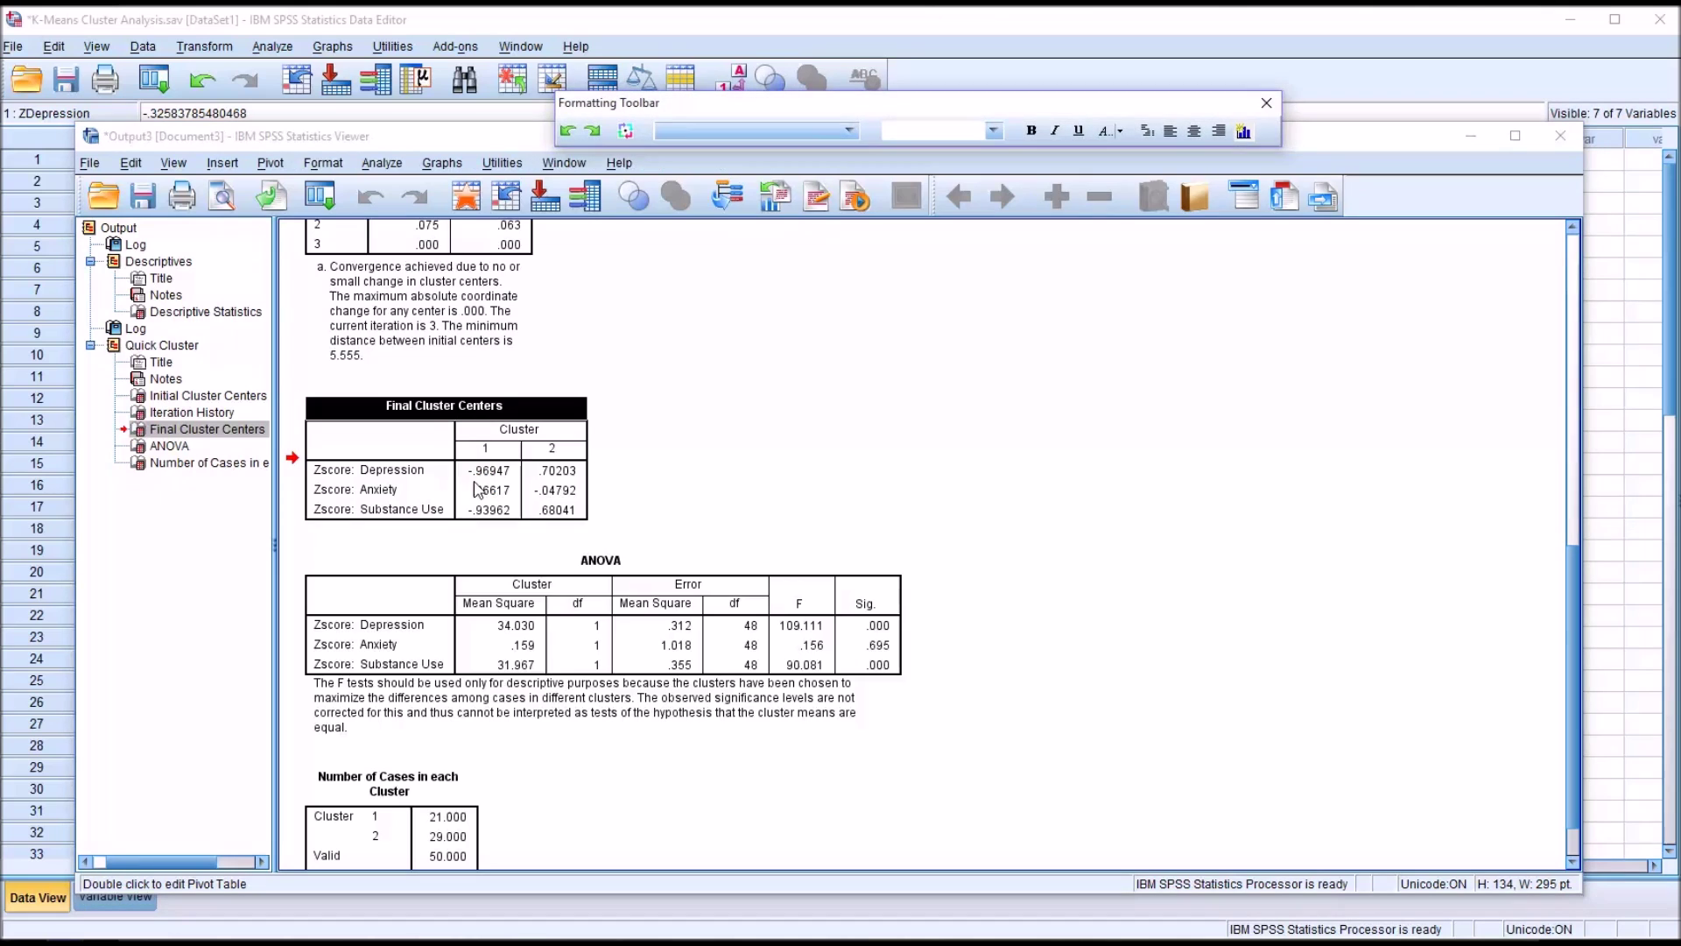
pyautogui.moveTo(474, 471); pyautogui.dragTo(550, 513)
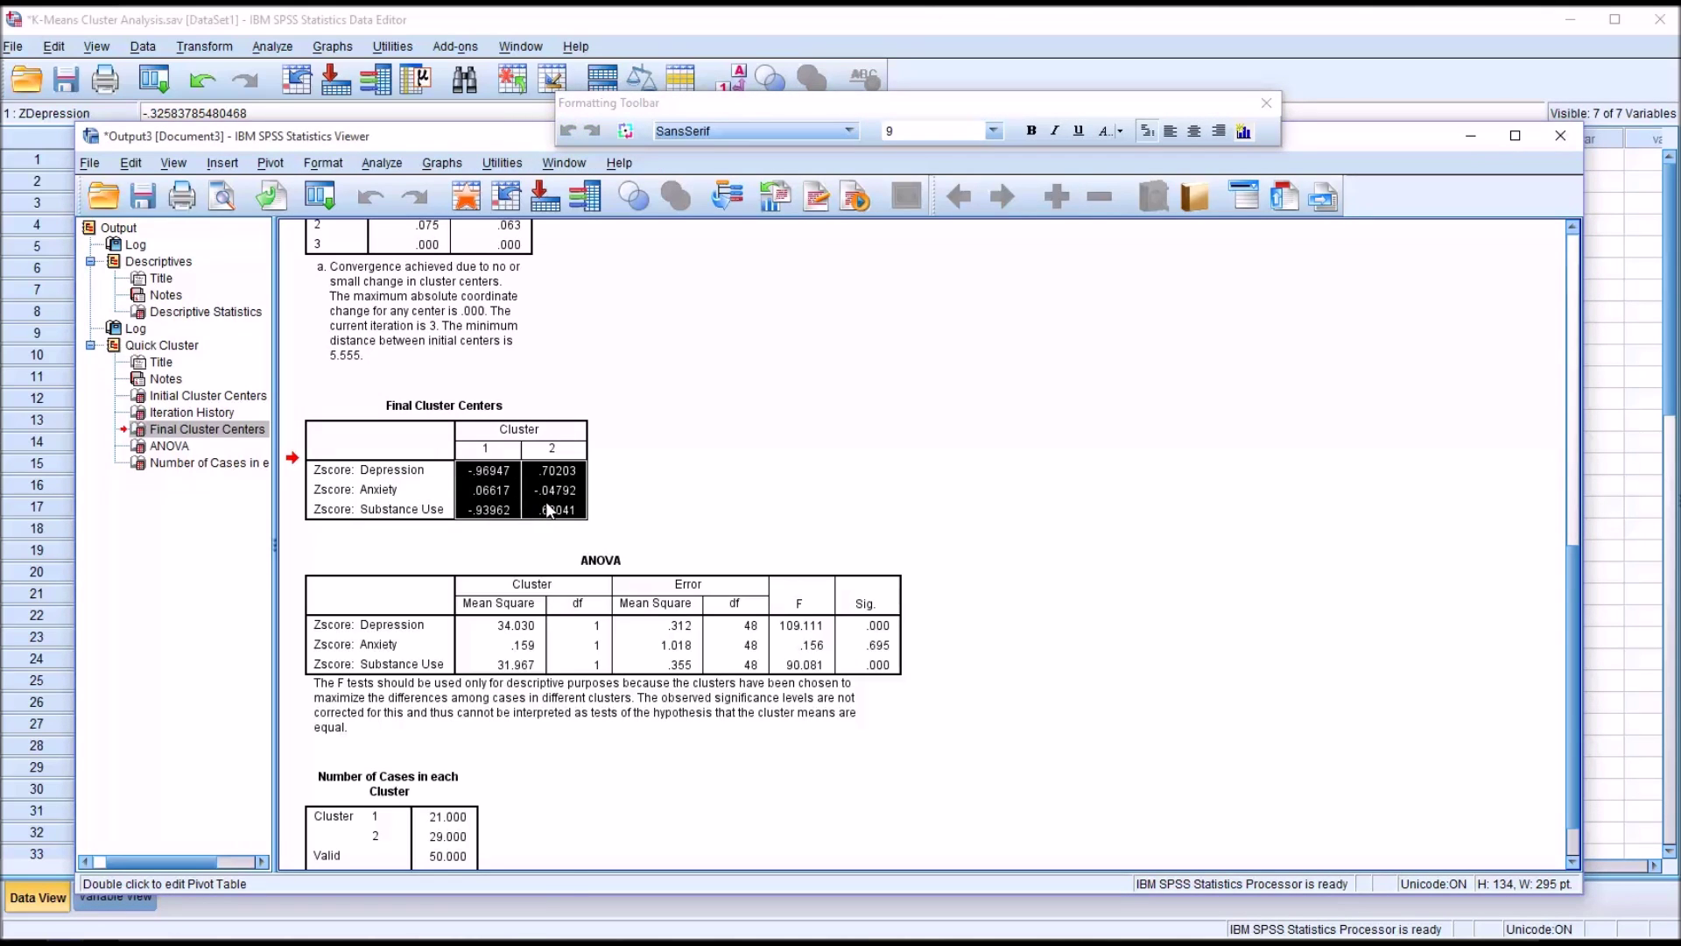
pyautogui.rightClick(547, 505)
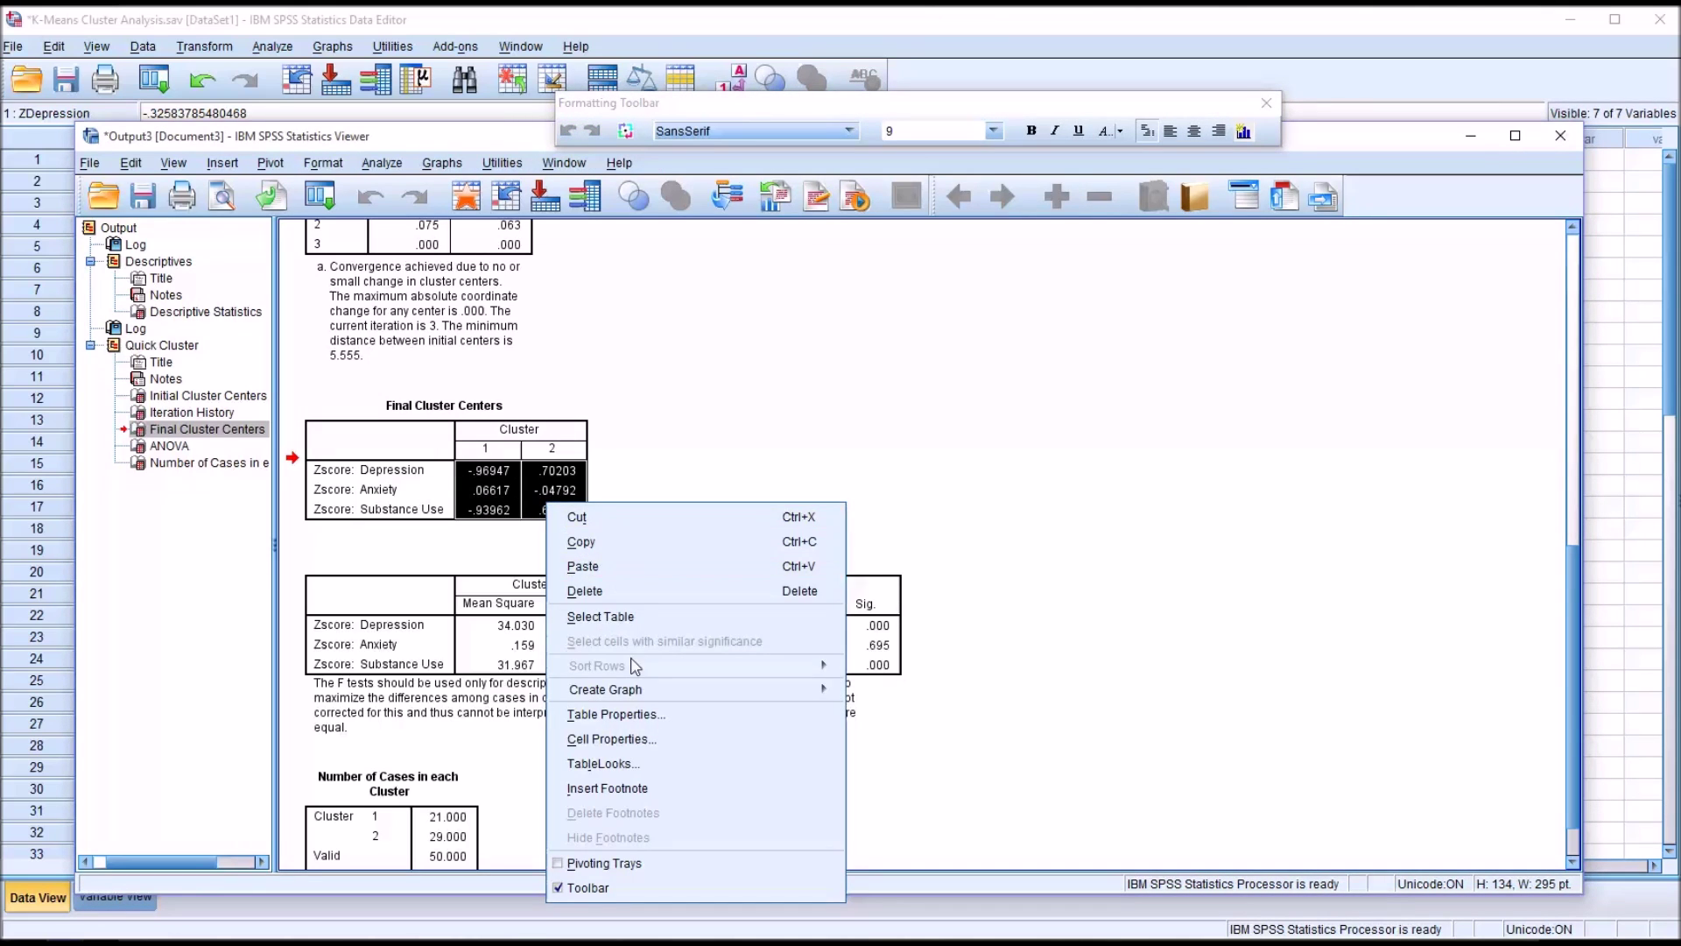
pyautogui.moveTo(725, 704)
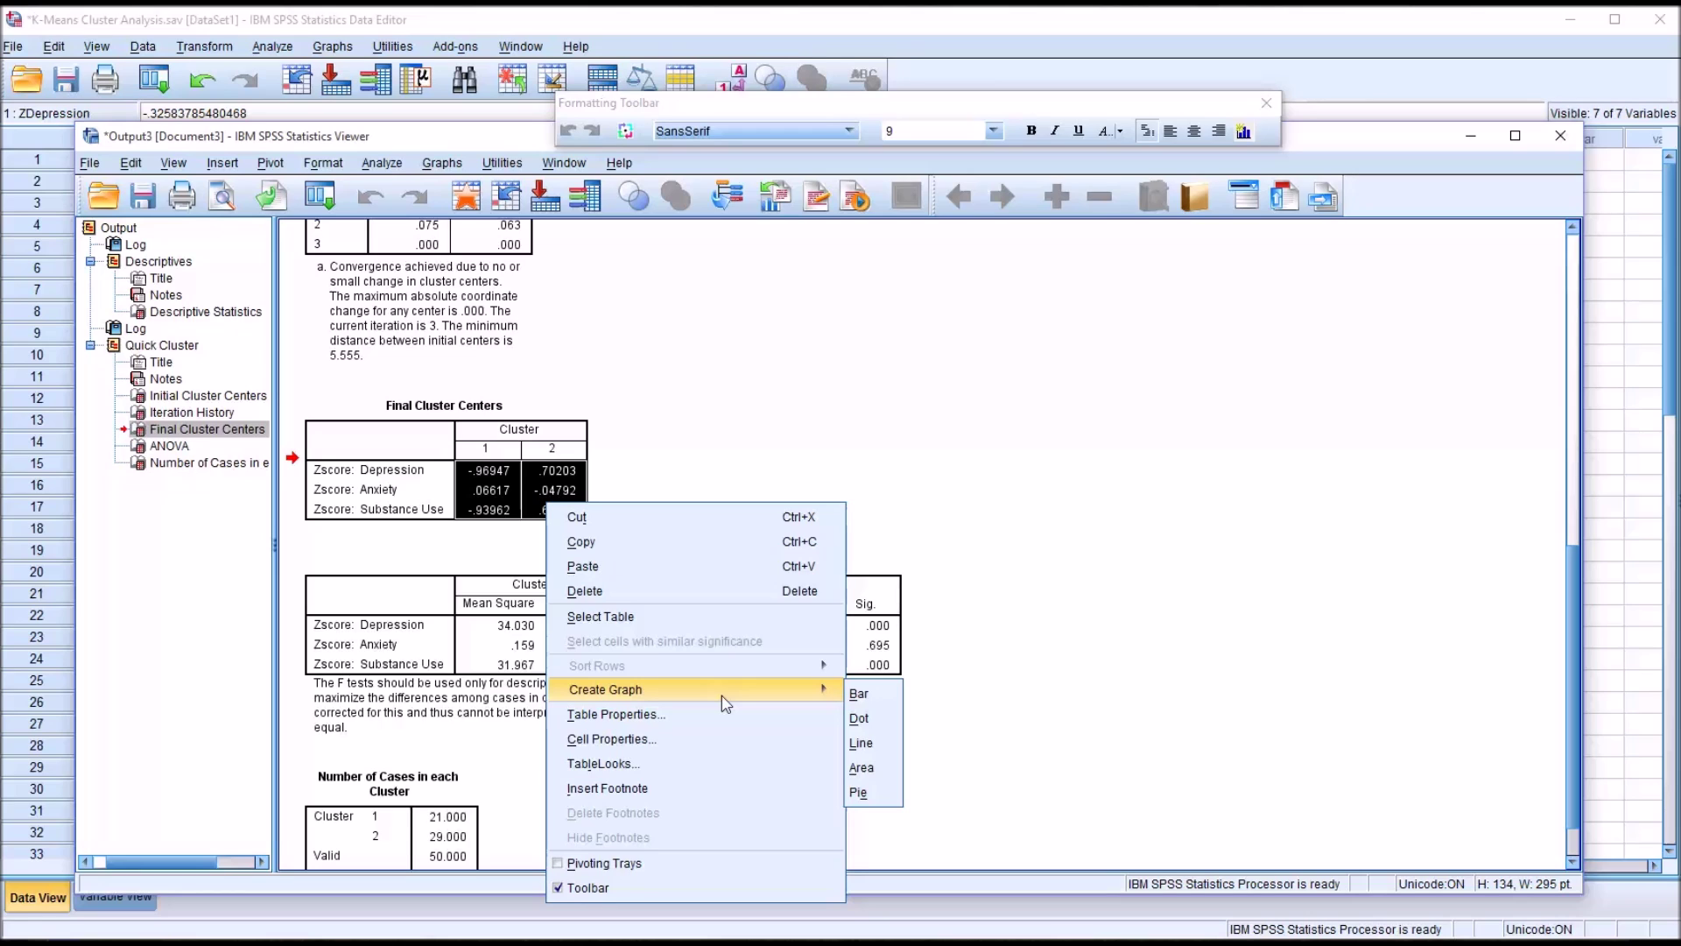
pyautogui.click(862, 701)
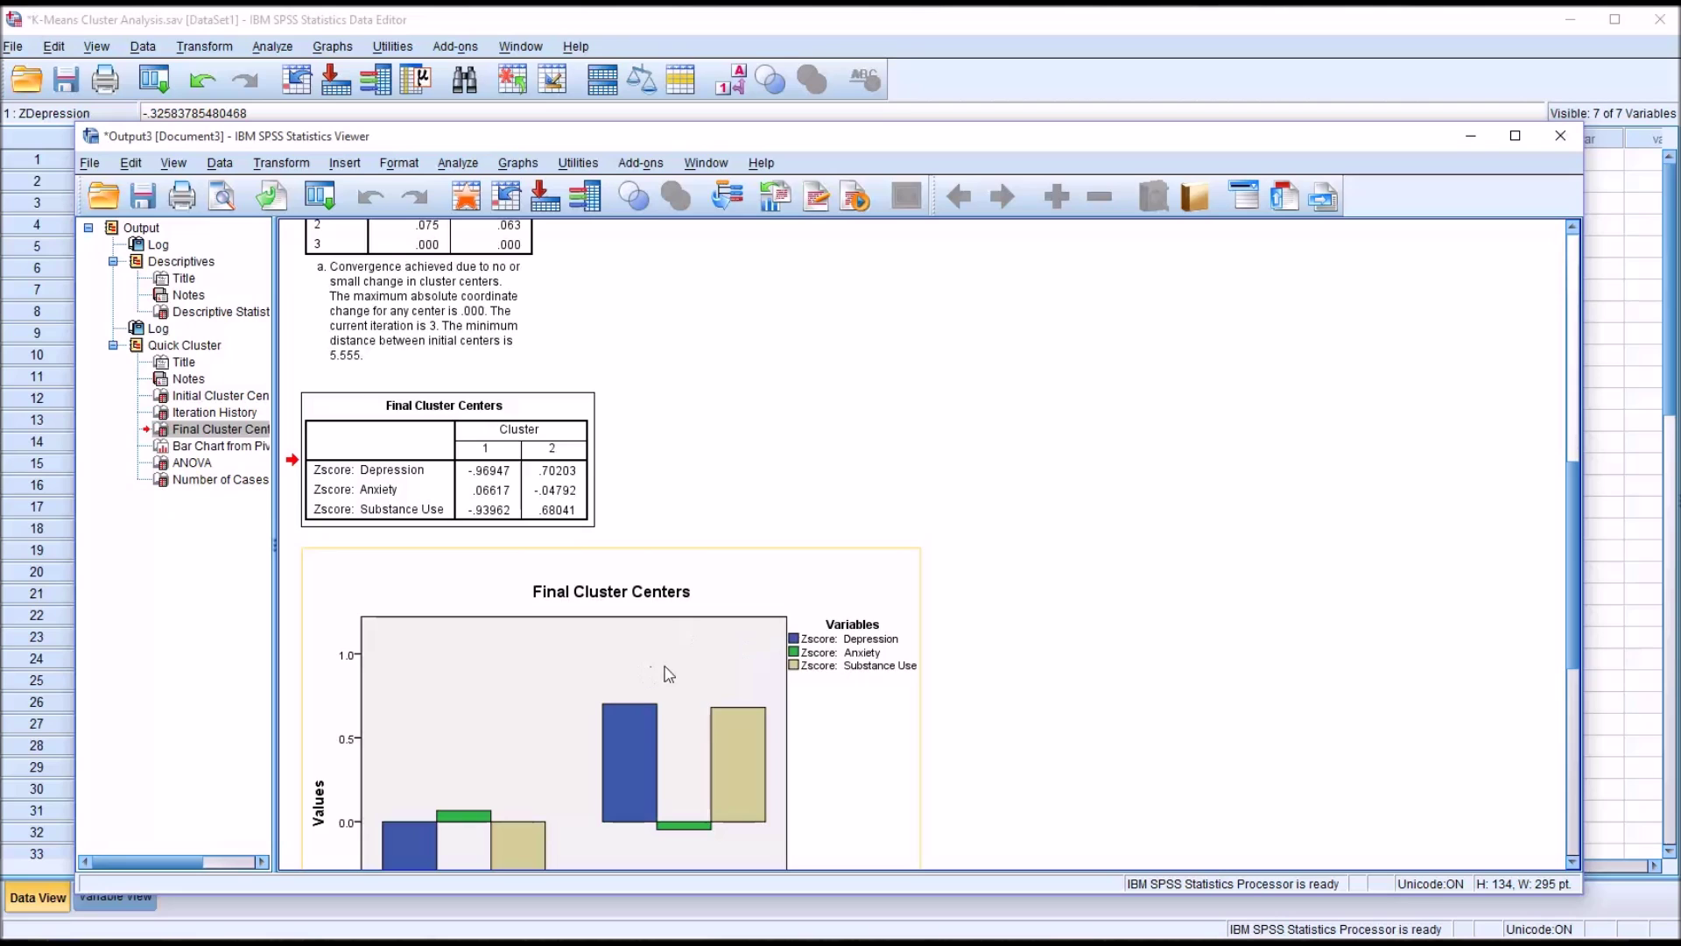
pyautogui.scroll(-5, 1574, 629)
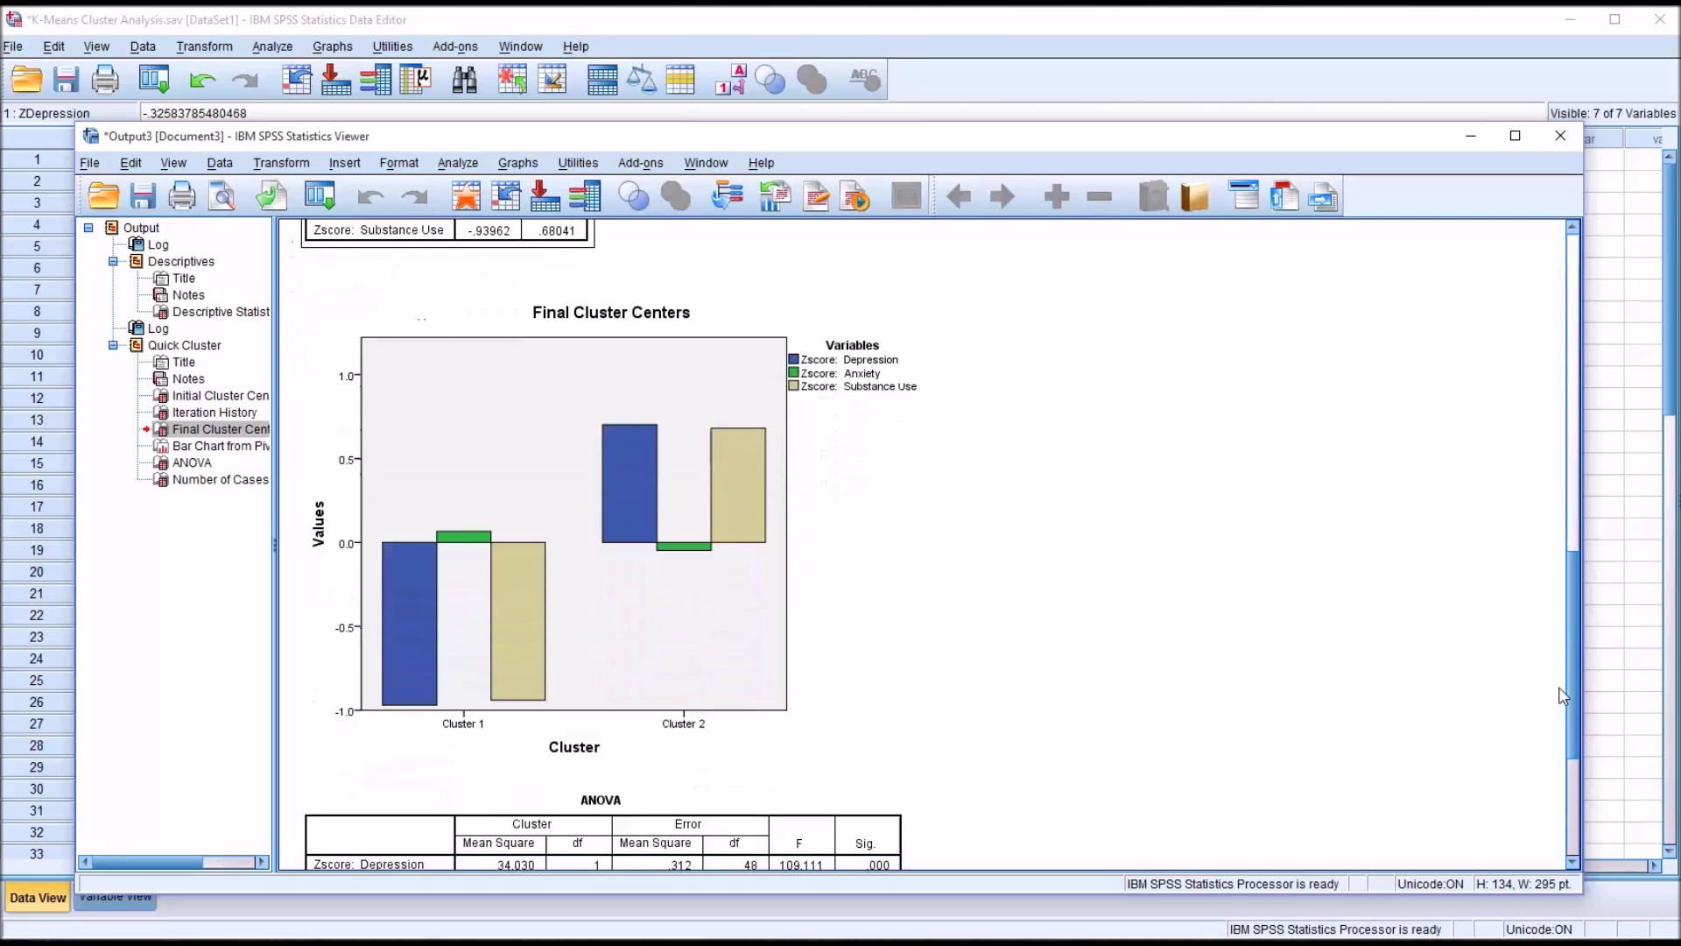
pyautogui.scroll(-1, 1563, 696)
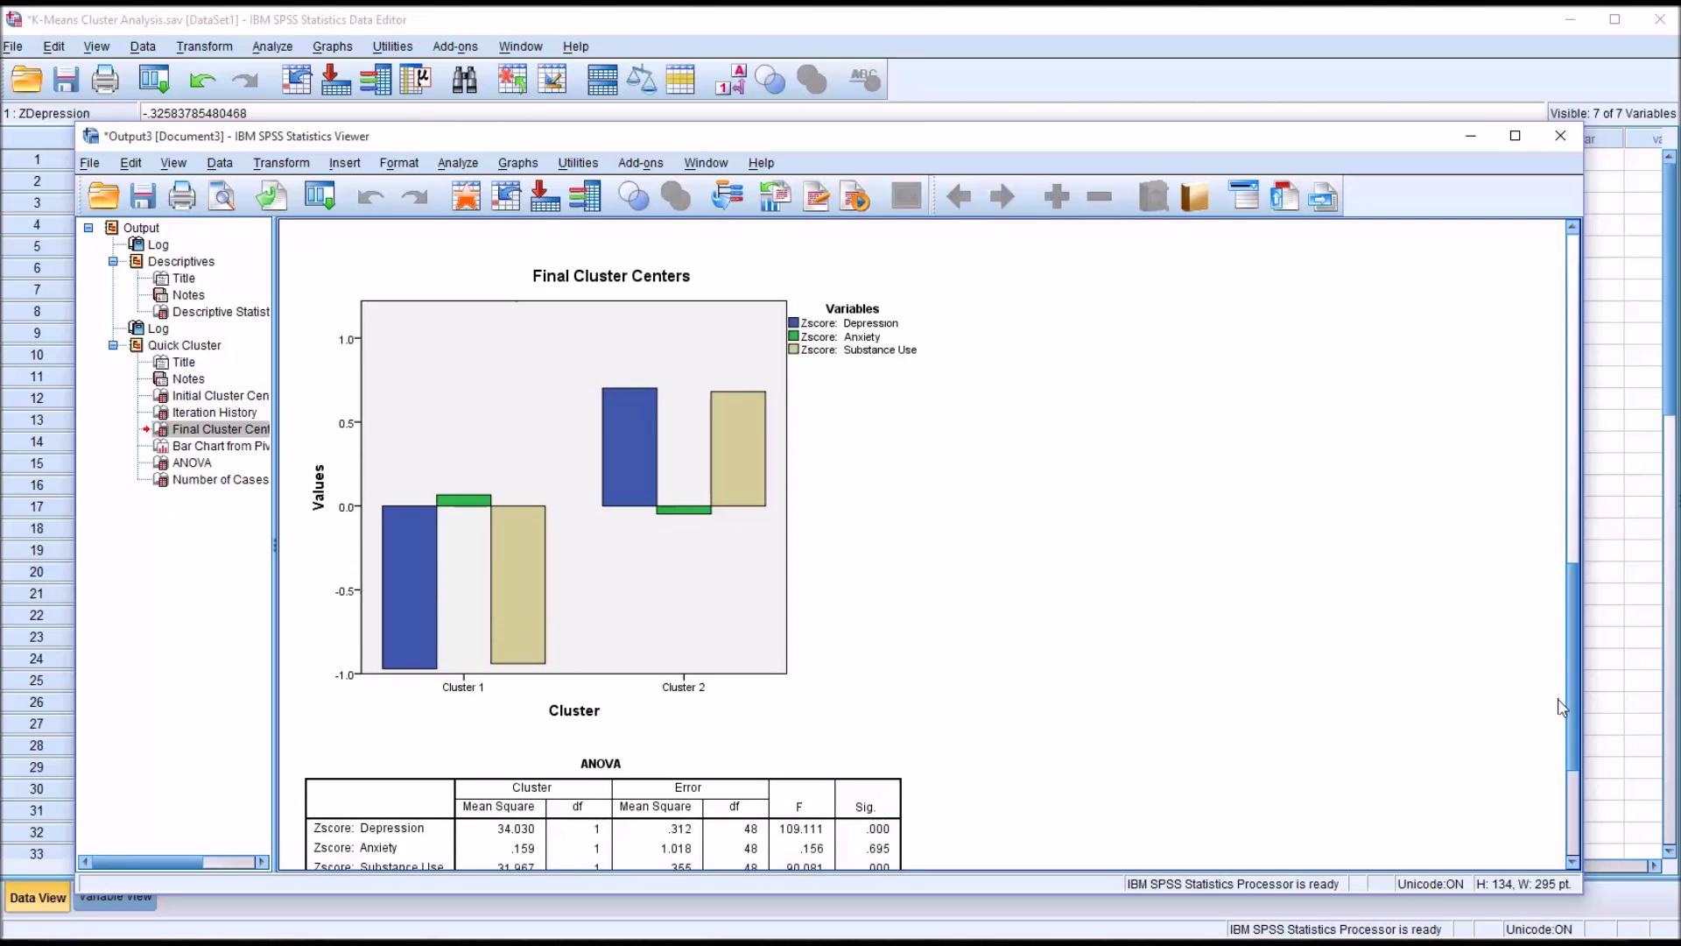
pyautogui.scroll(4, 1564, 701)
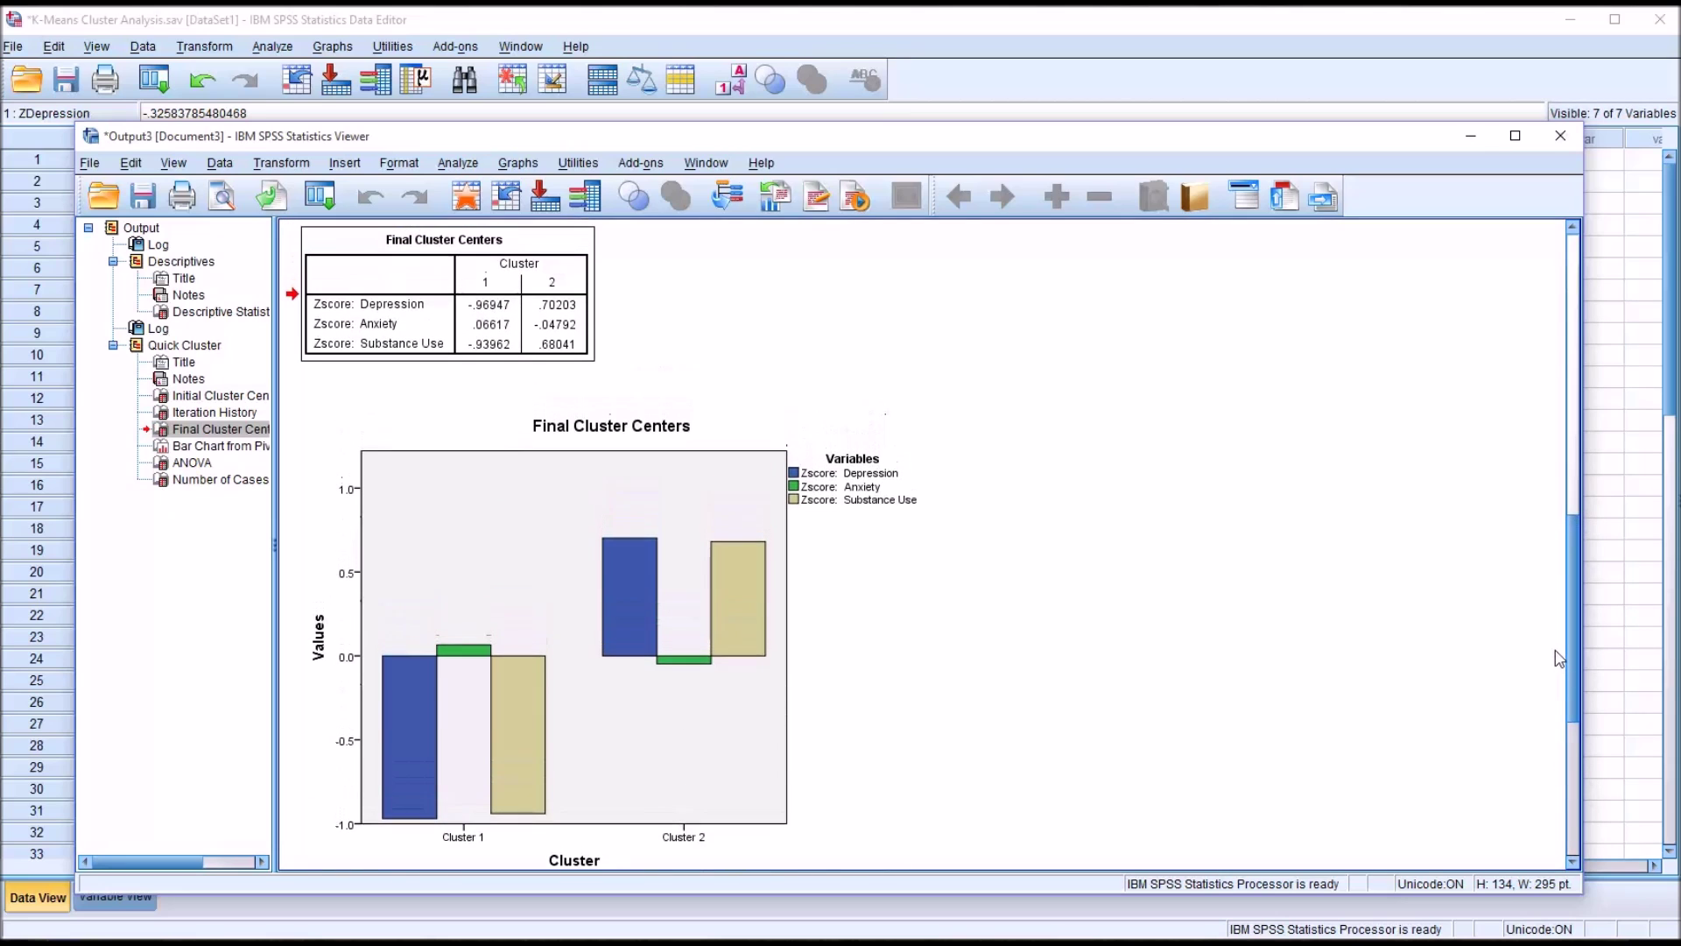
pyautogui.scroll(1, 1559, 659)
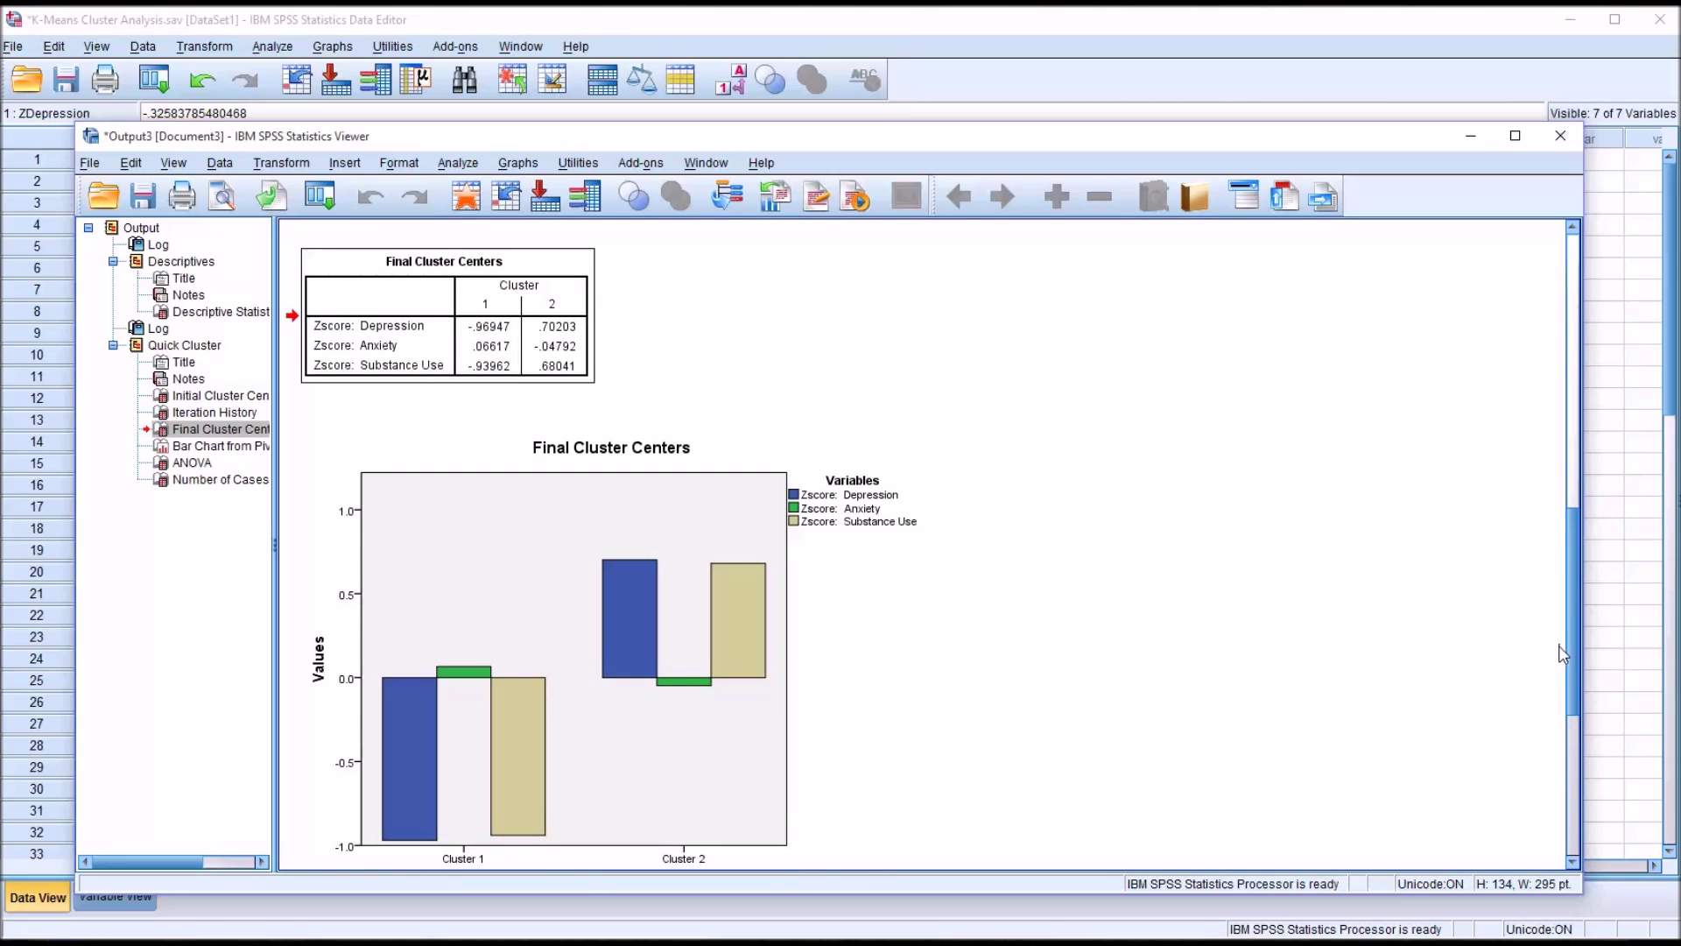
pyautogui.scroll(-3, 1561, 653)
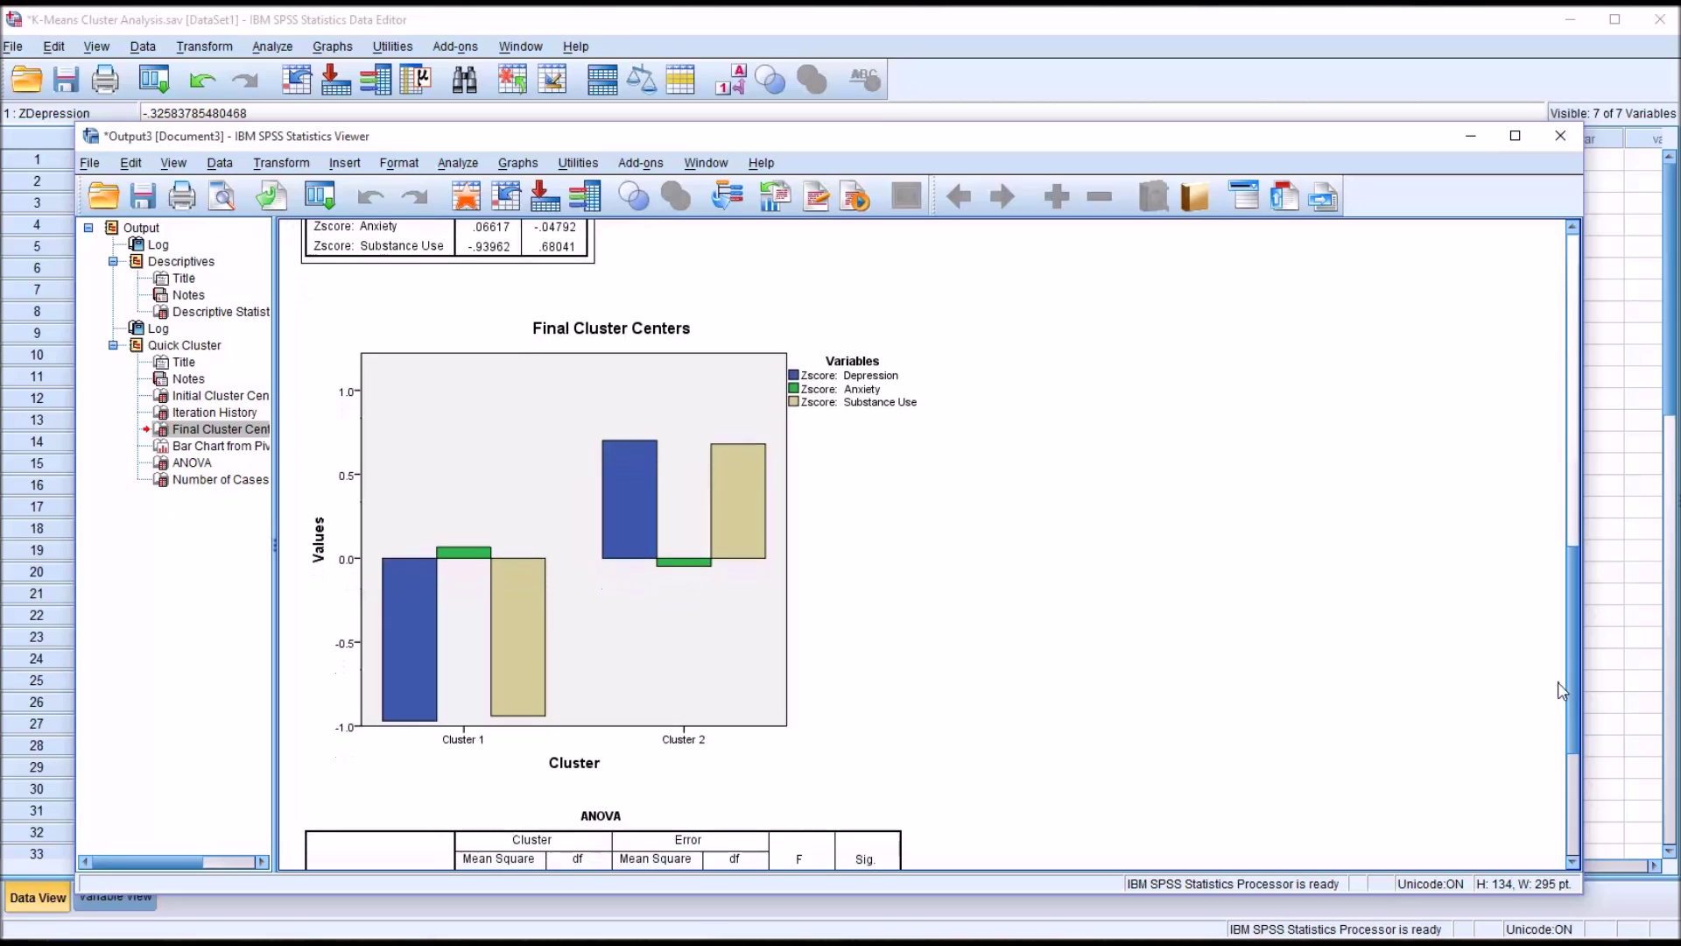
pyautogui.scroll(-2, 1564, 692)
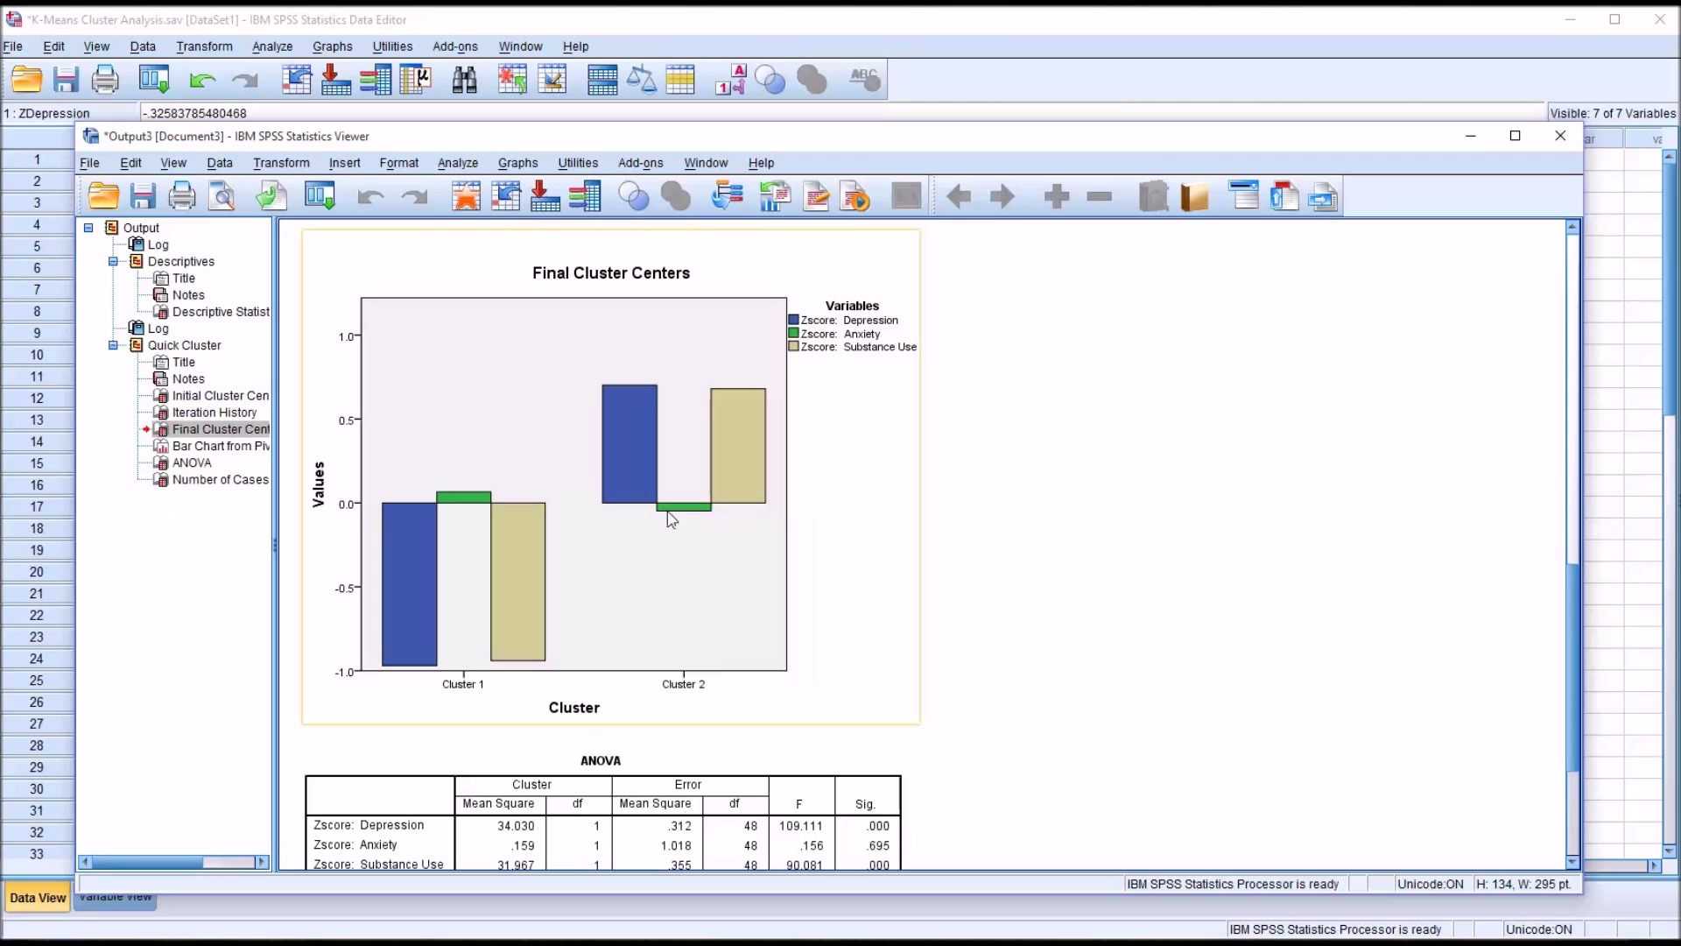
pyautogui.click(1090, 614)
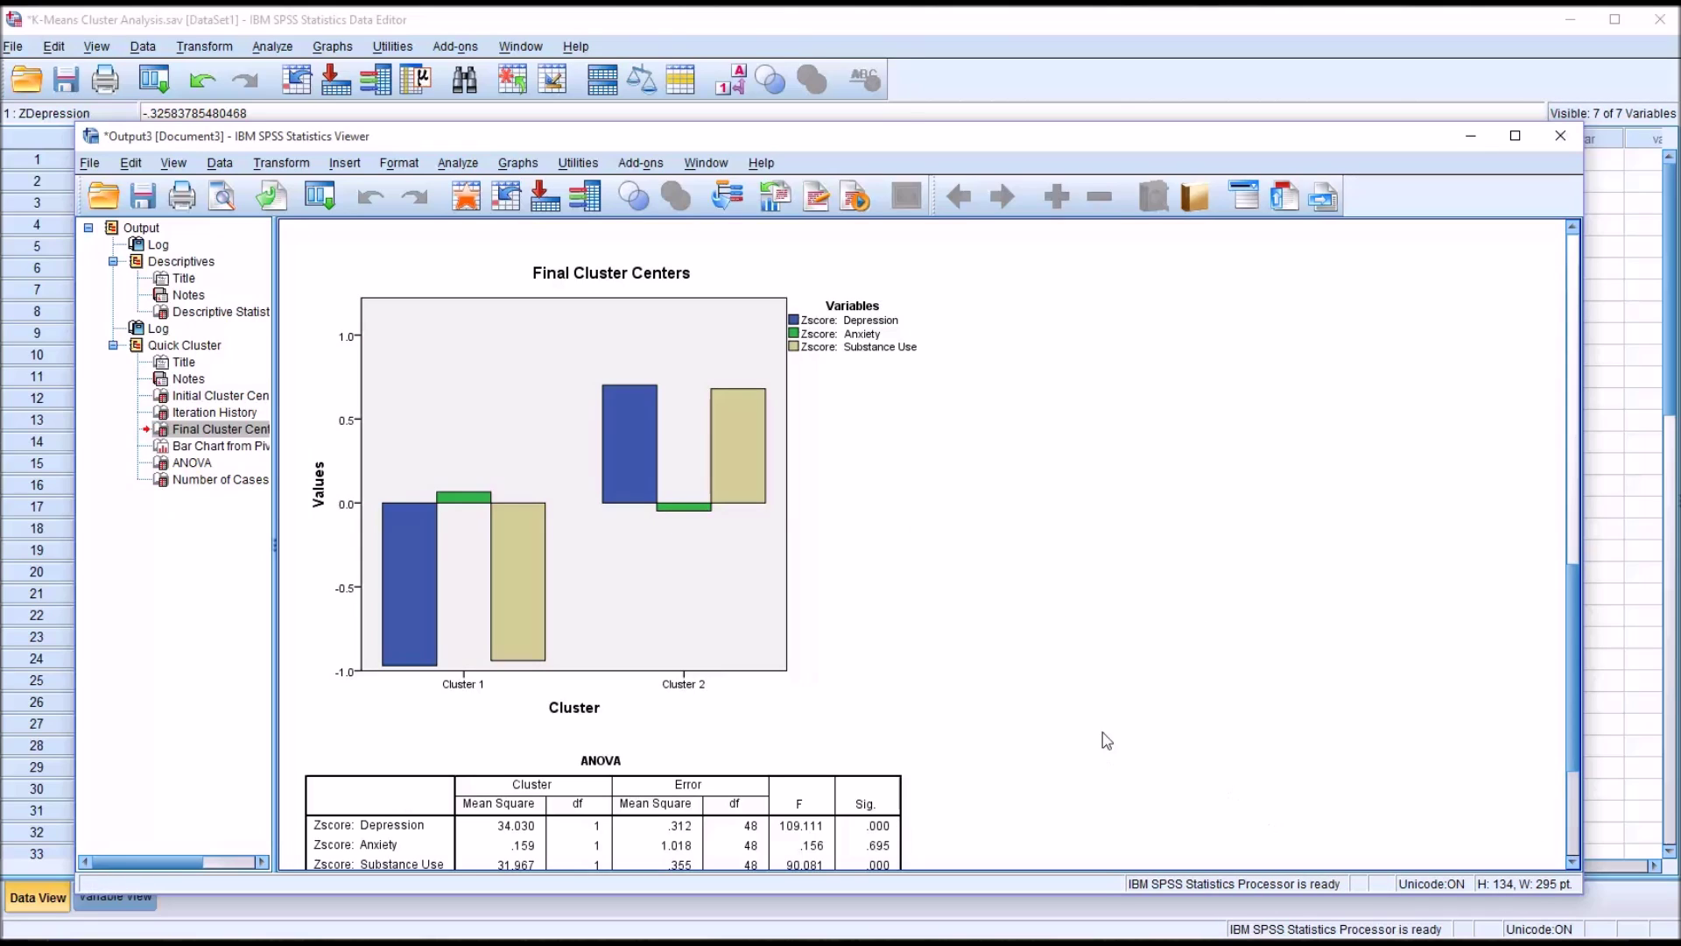
pyautogui.moveTo(1568, 693); pyautogui.dragTo(1564, 771)
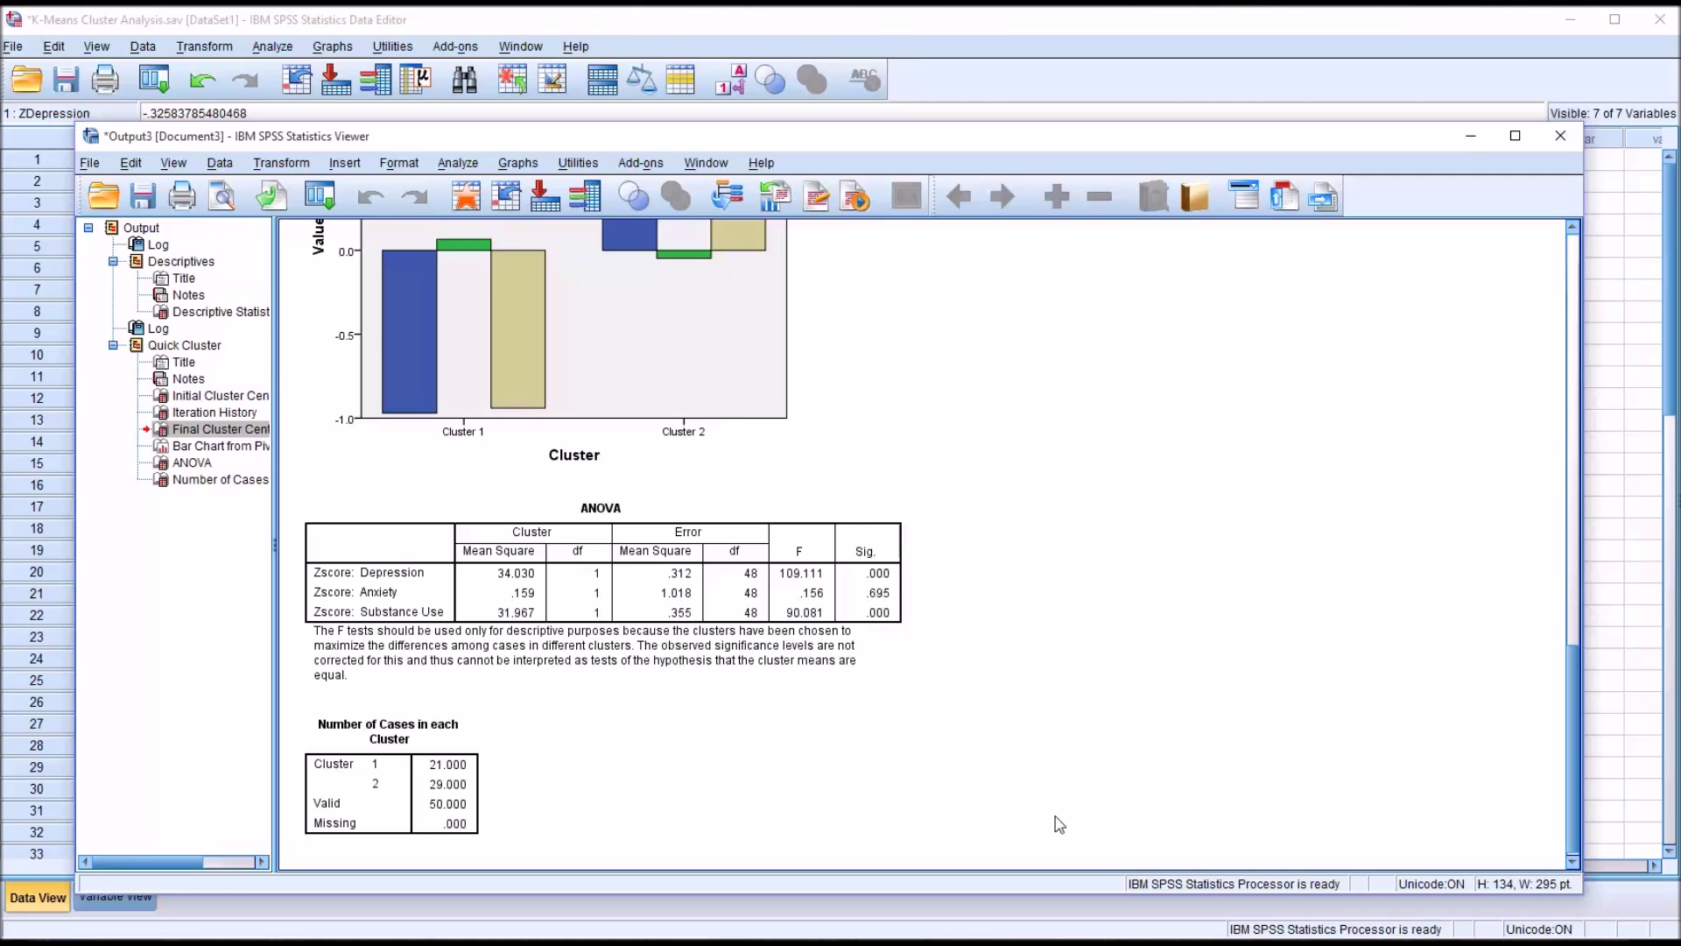
pyautogui.click(387, 734)
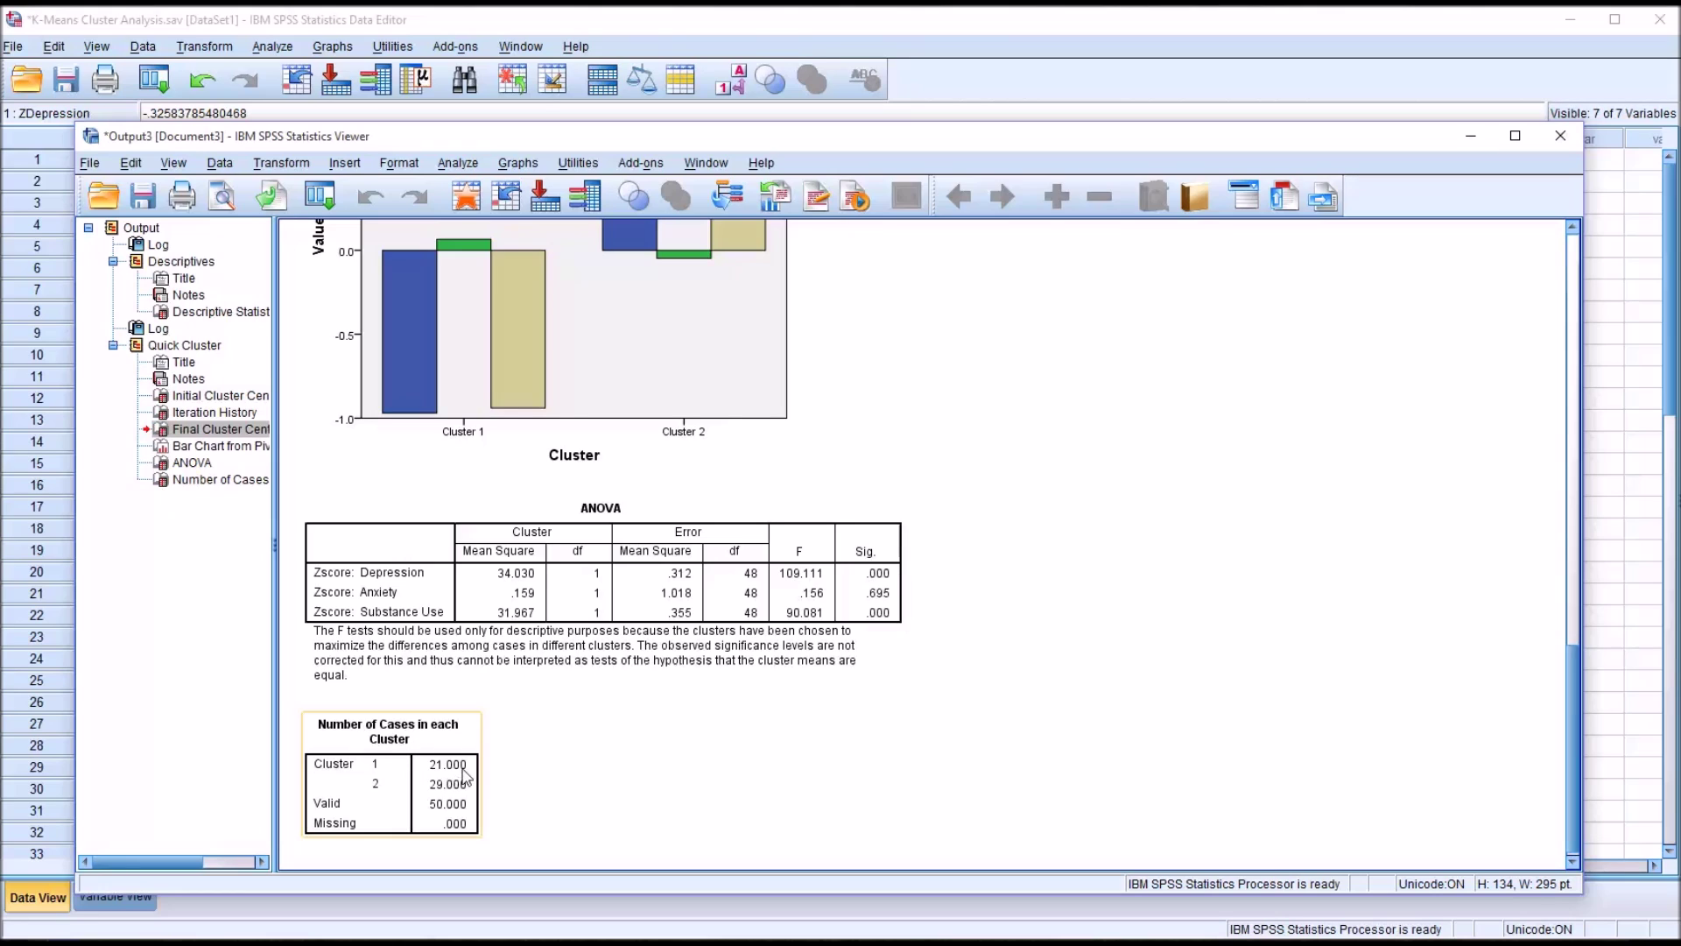
pyautogui.click(995, 712)
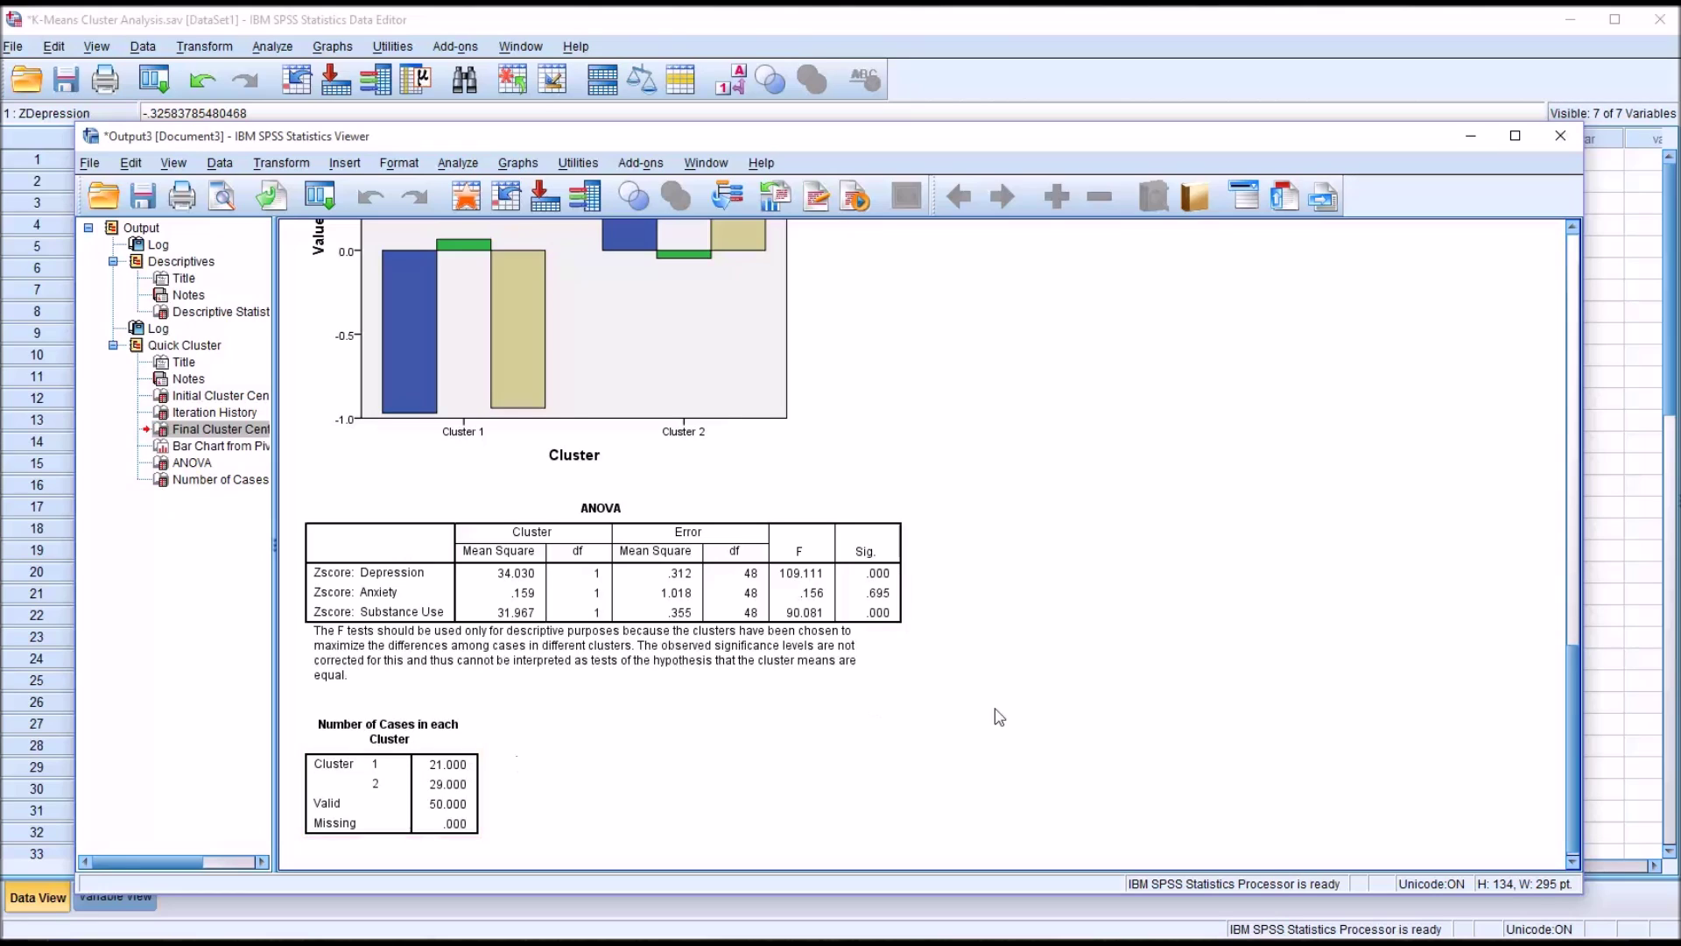
pyautogui.moveTo(1574, 719); pyautogui.dragTo(1568, 675)
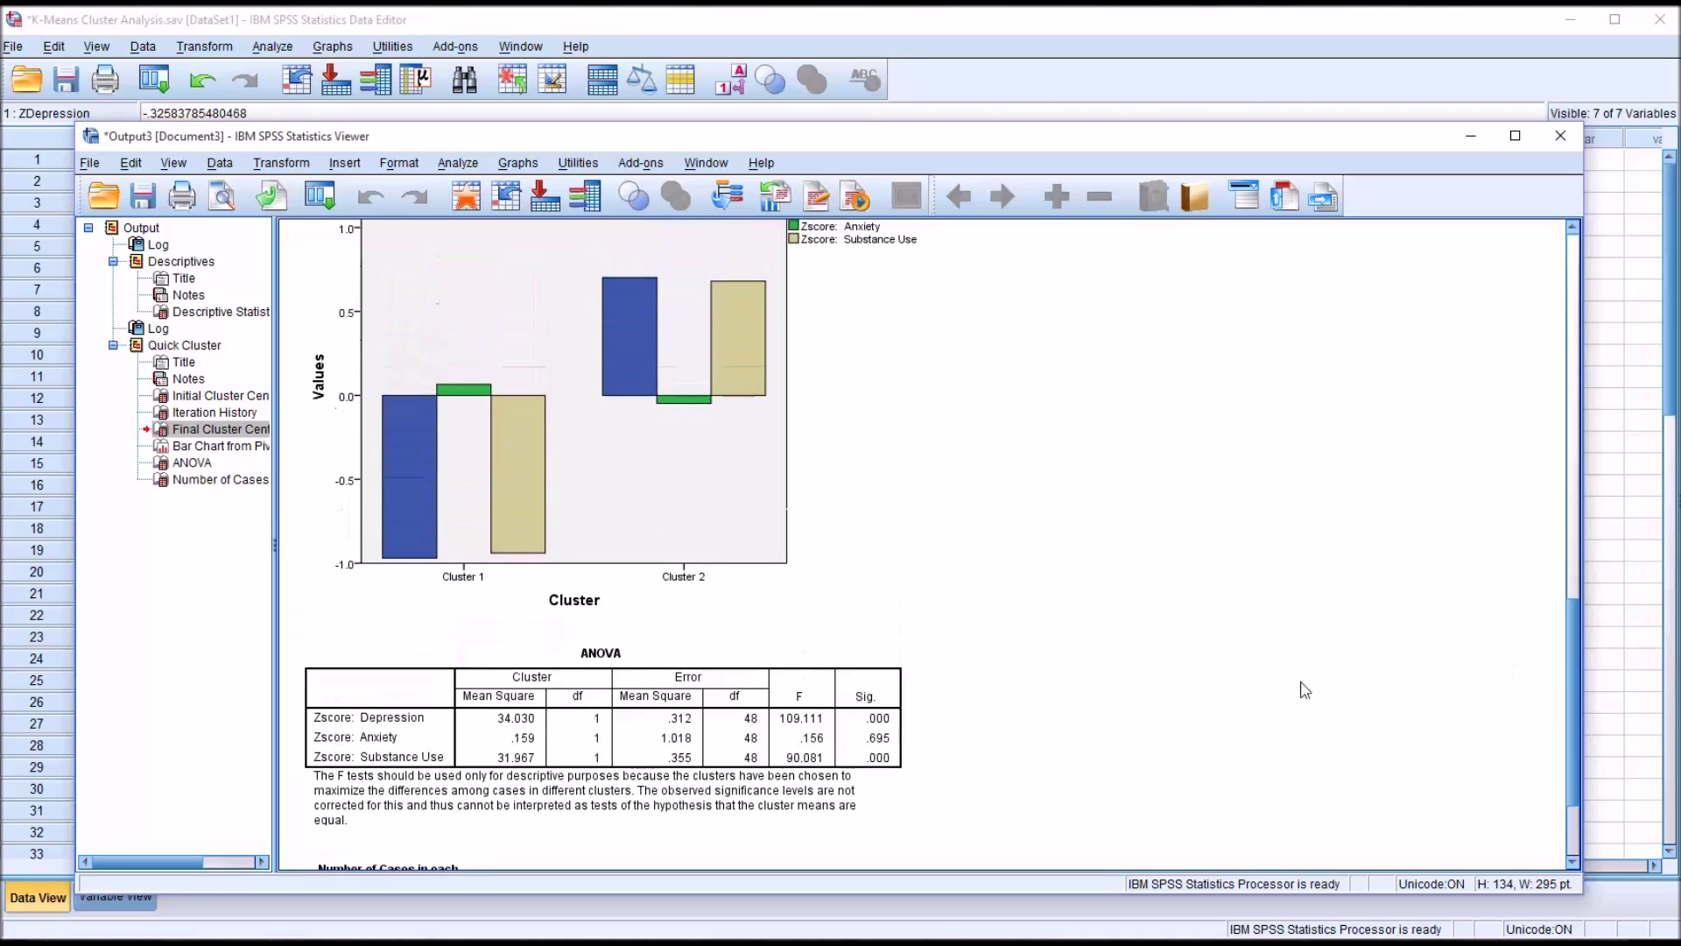
pyautogui.click(521, 451)
pyautogui.click(1038, 530)
pyautogui.moveTo(1573, 659); pyautogui.dragTo(1582, 705)
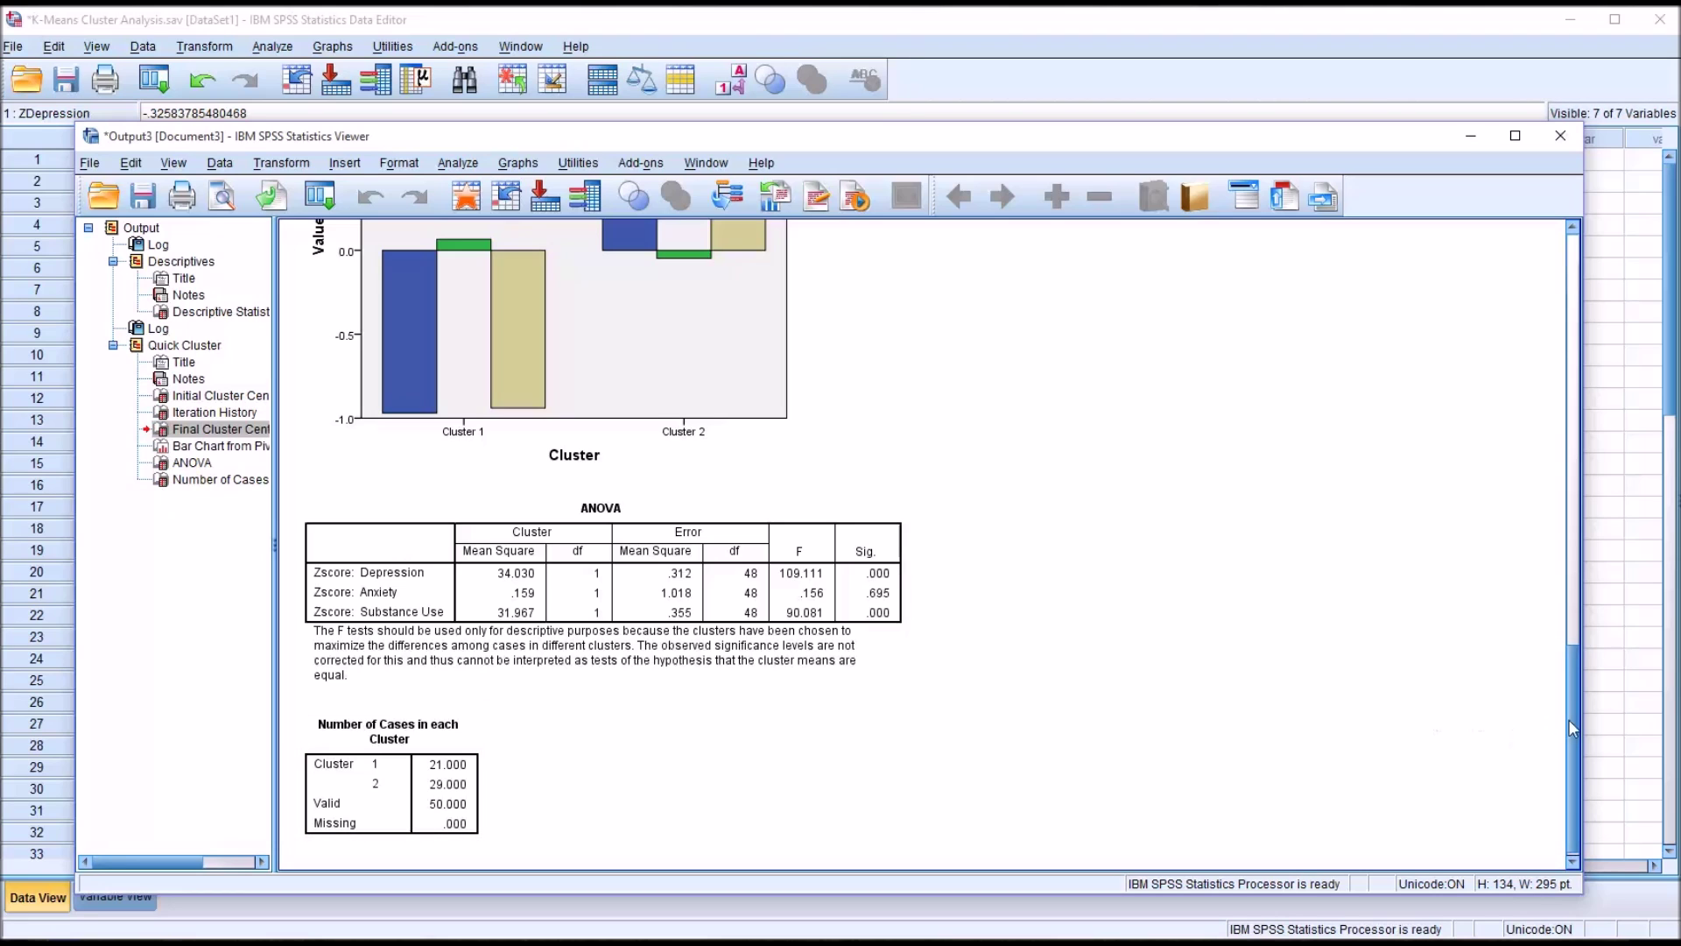
pyautogui.moveTo(1568, 727); pyautogui.dragTo(1568, 661)
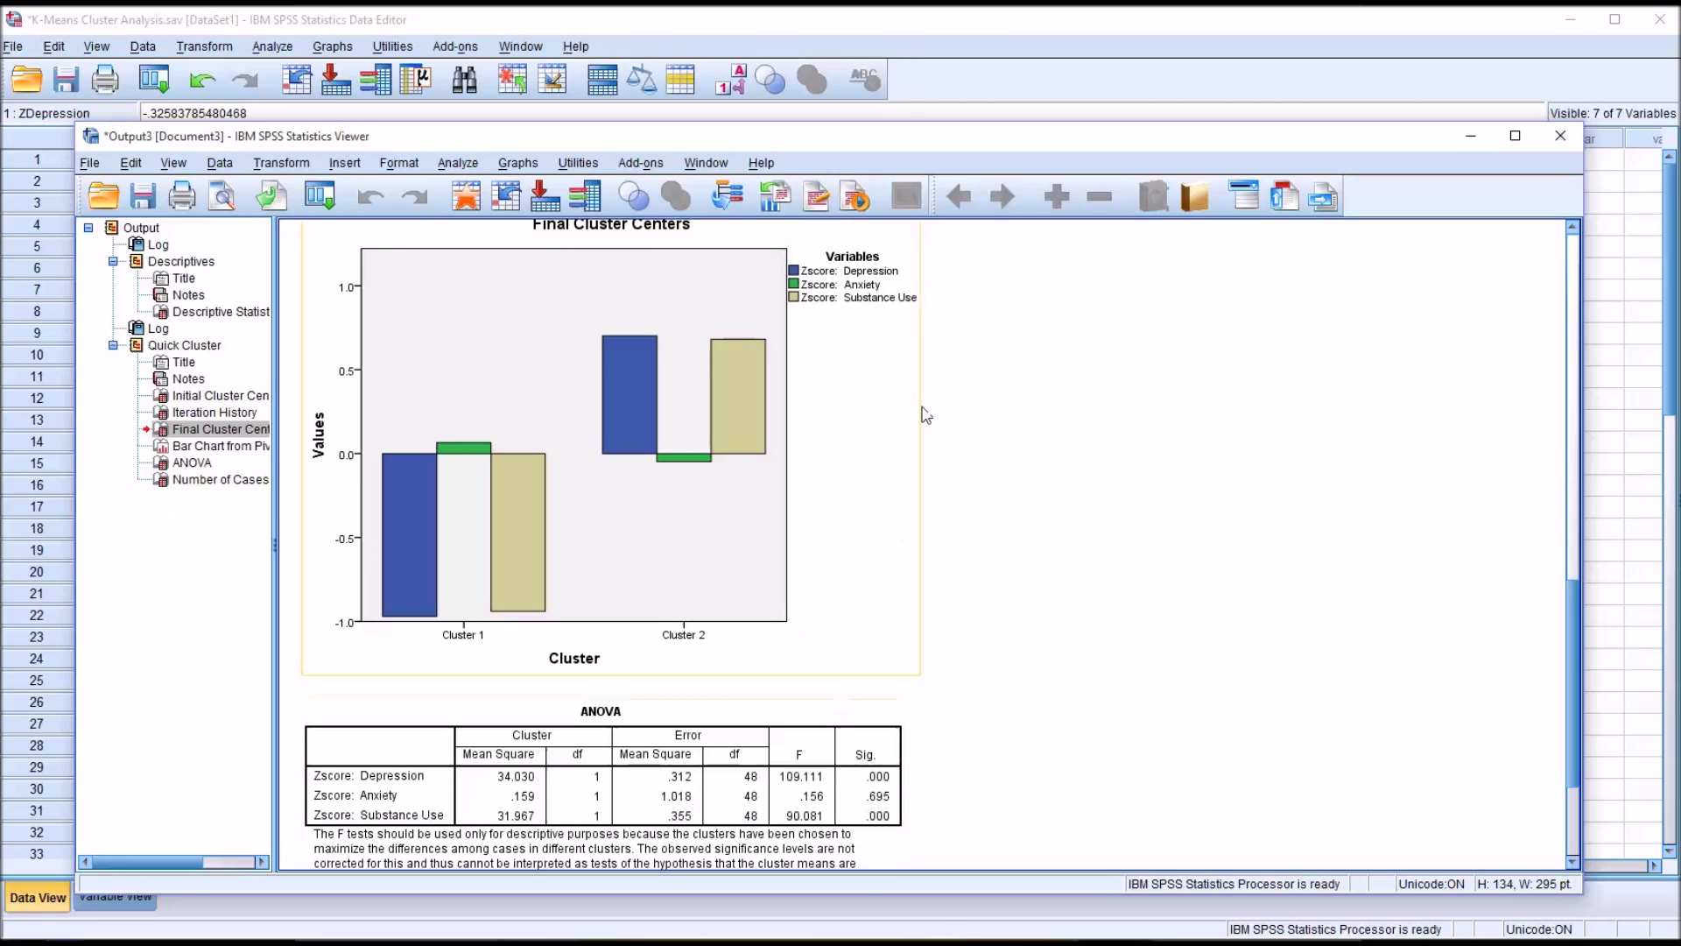
pyautogui.click(458, 164)
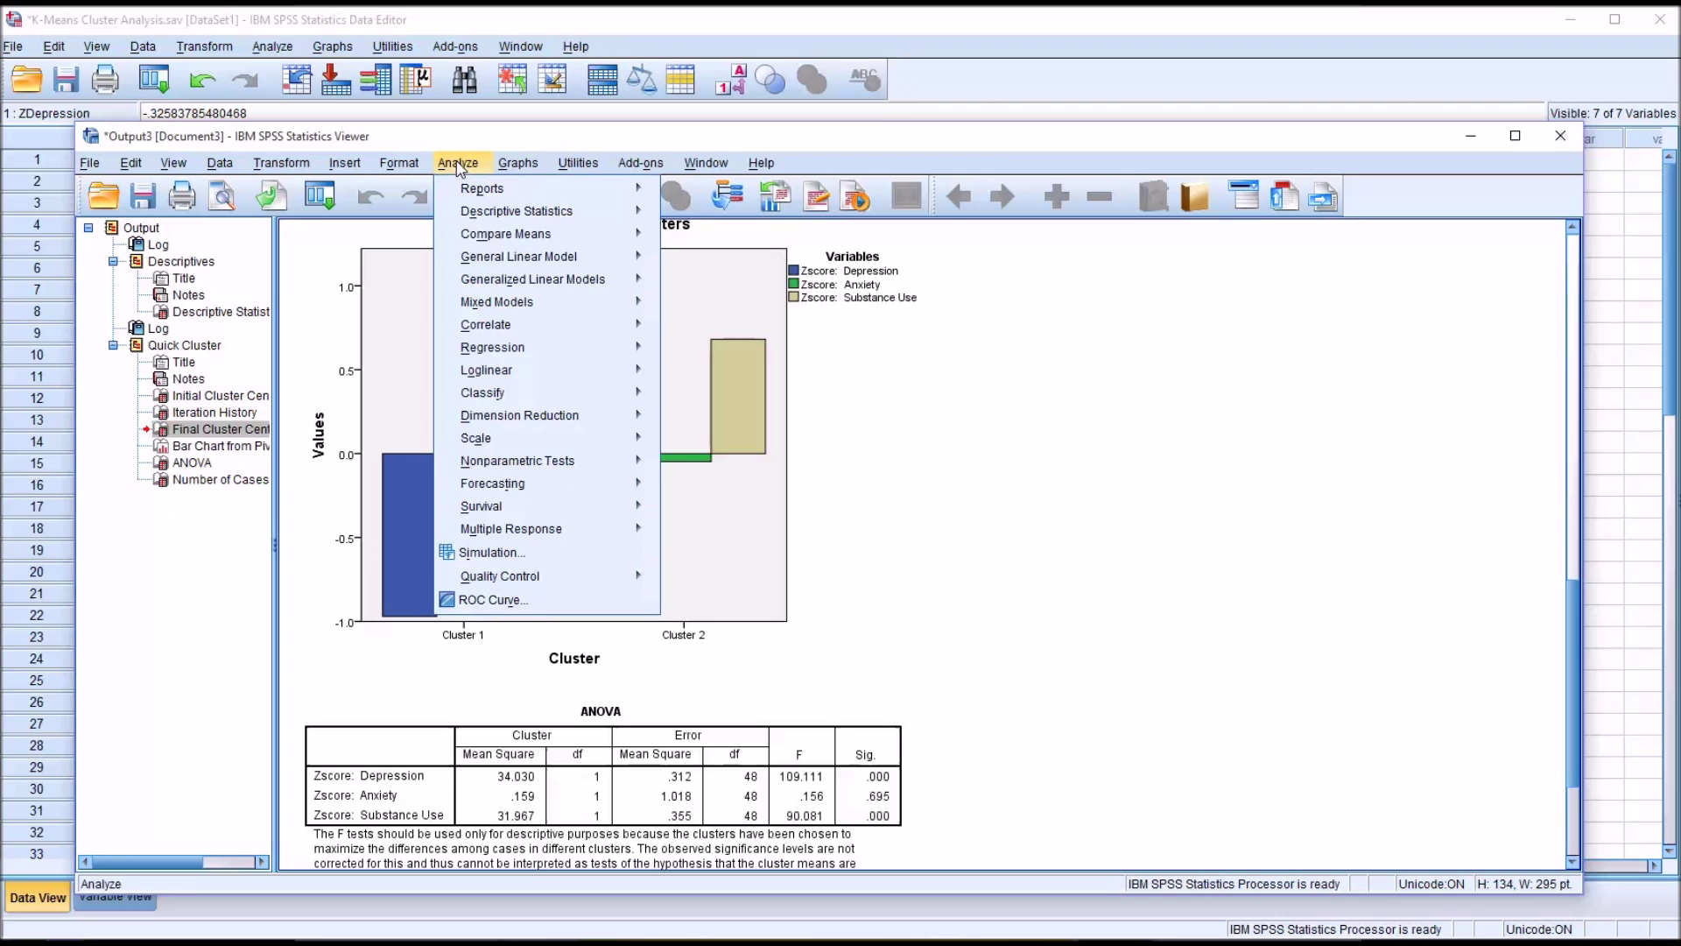
# Reopen the K-Means Cluster setup and change the number of clusters to 3
pyautogui.moveTo(512, 401)
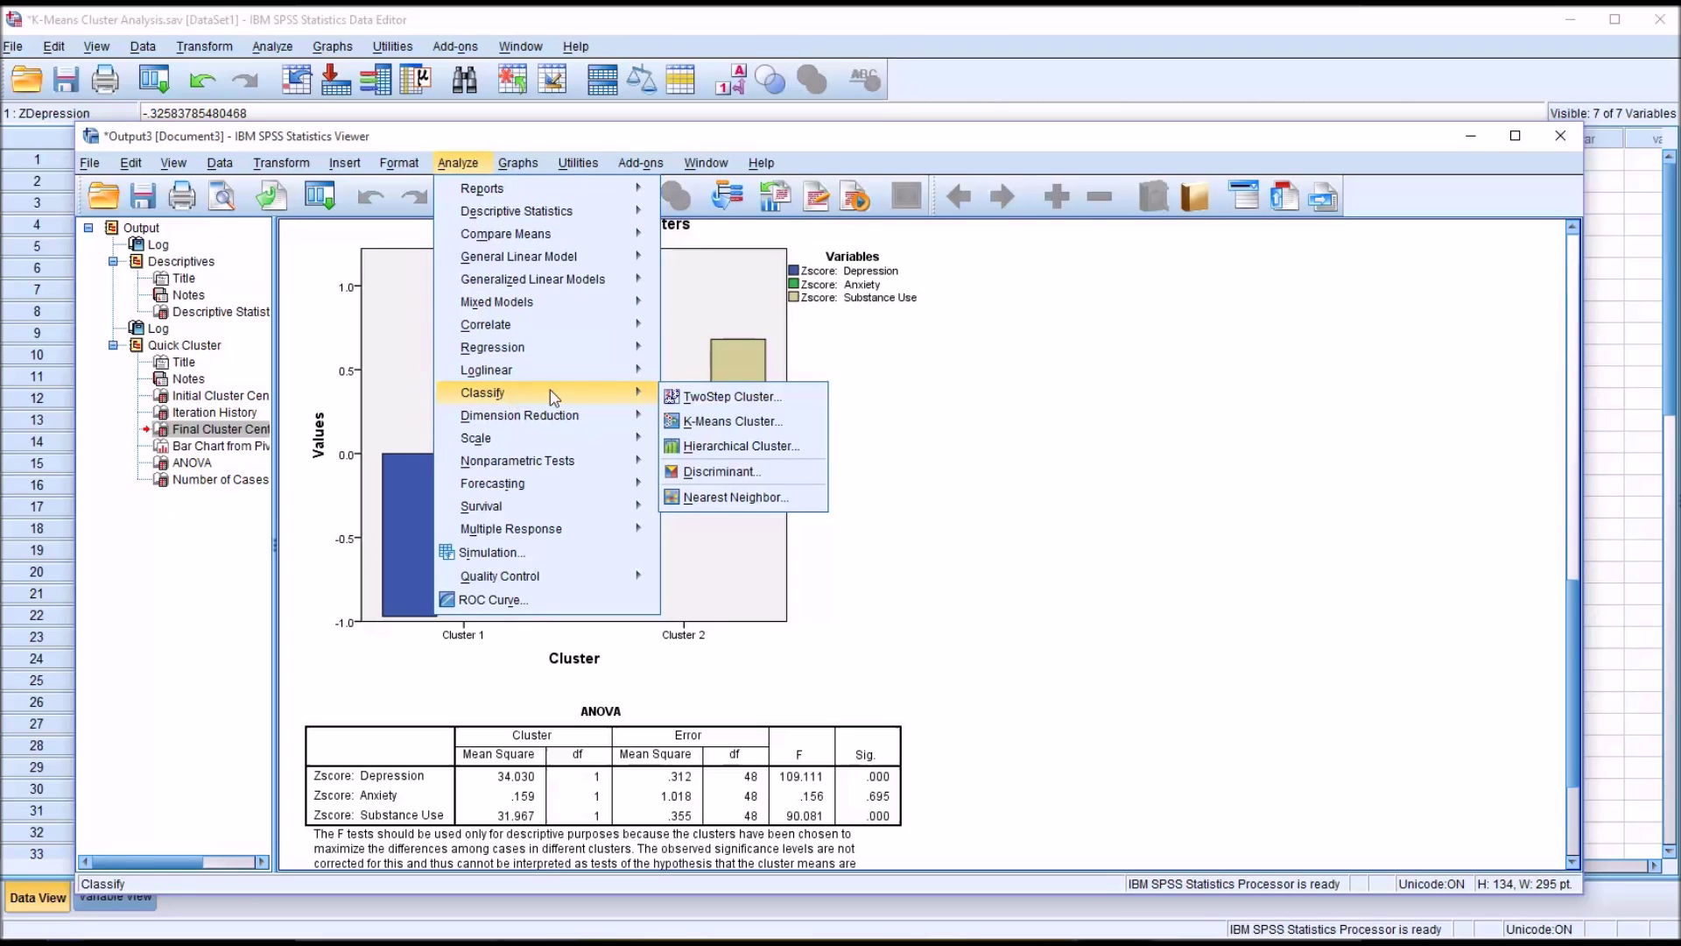
pyautogui.click(692, 422)
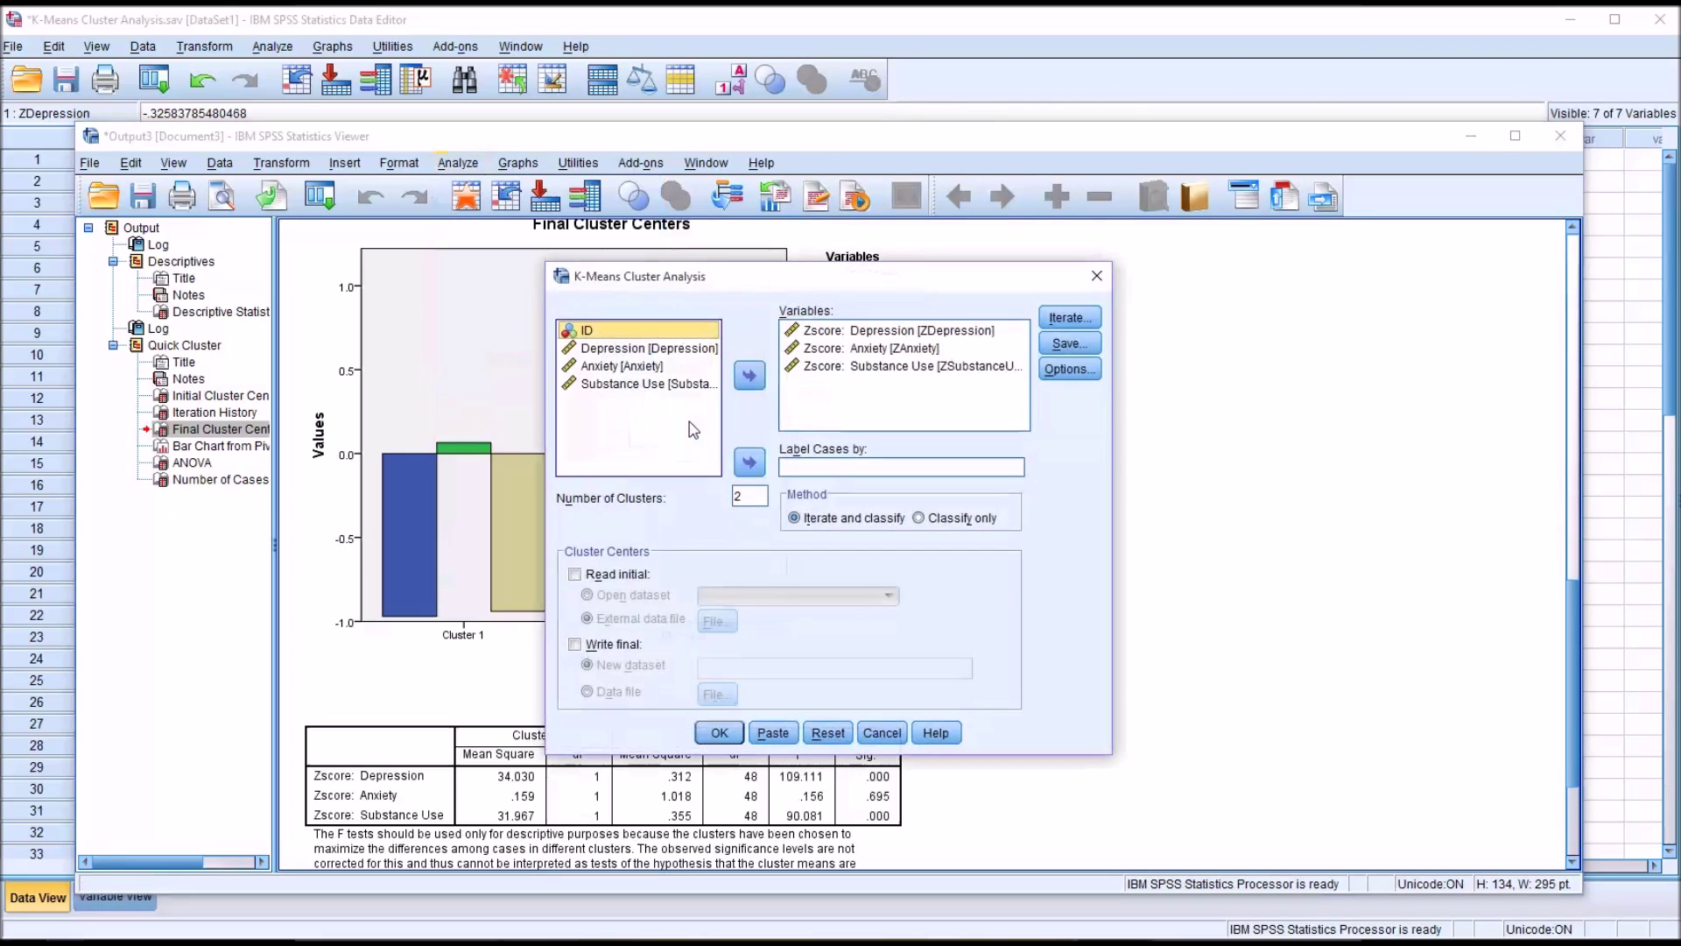
pyautogui.doubleClick(738, 497)
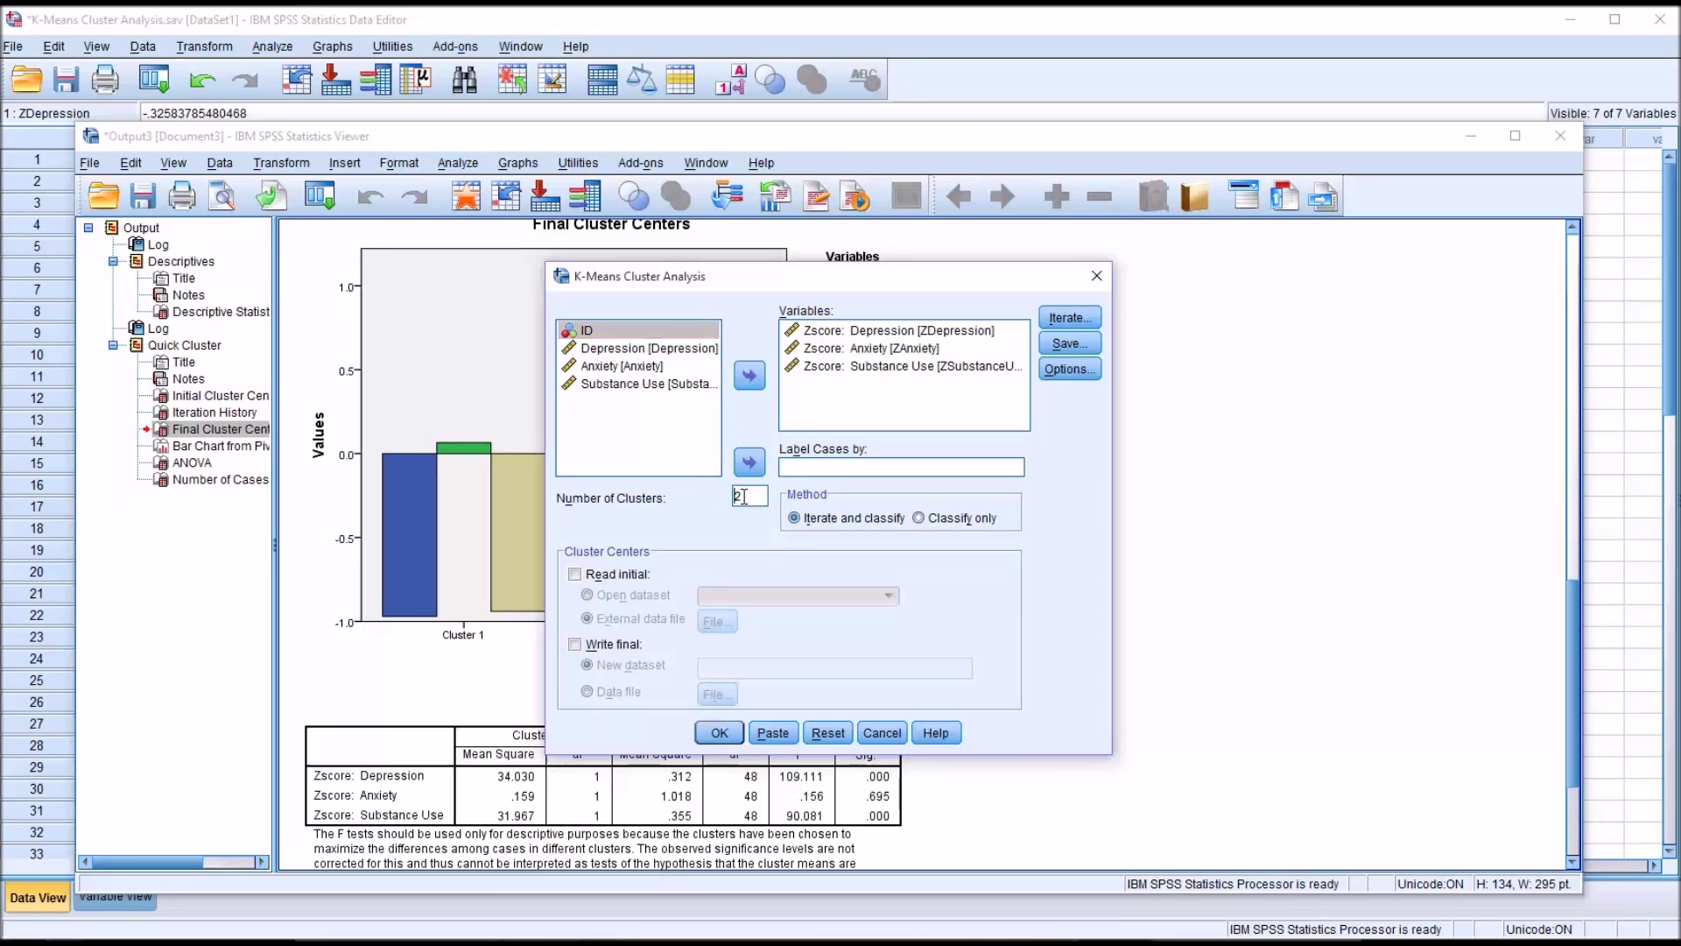
pyautogui.doubleClick(740, 497)
# Save cluster membership as a new variable and run the 3-cluster analysis
pyautogui.click(1062, 353)
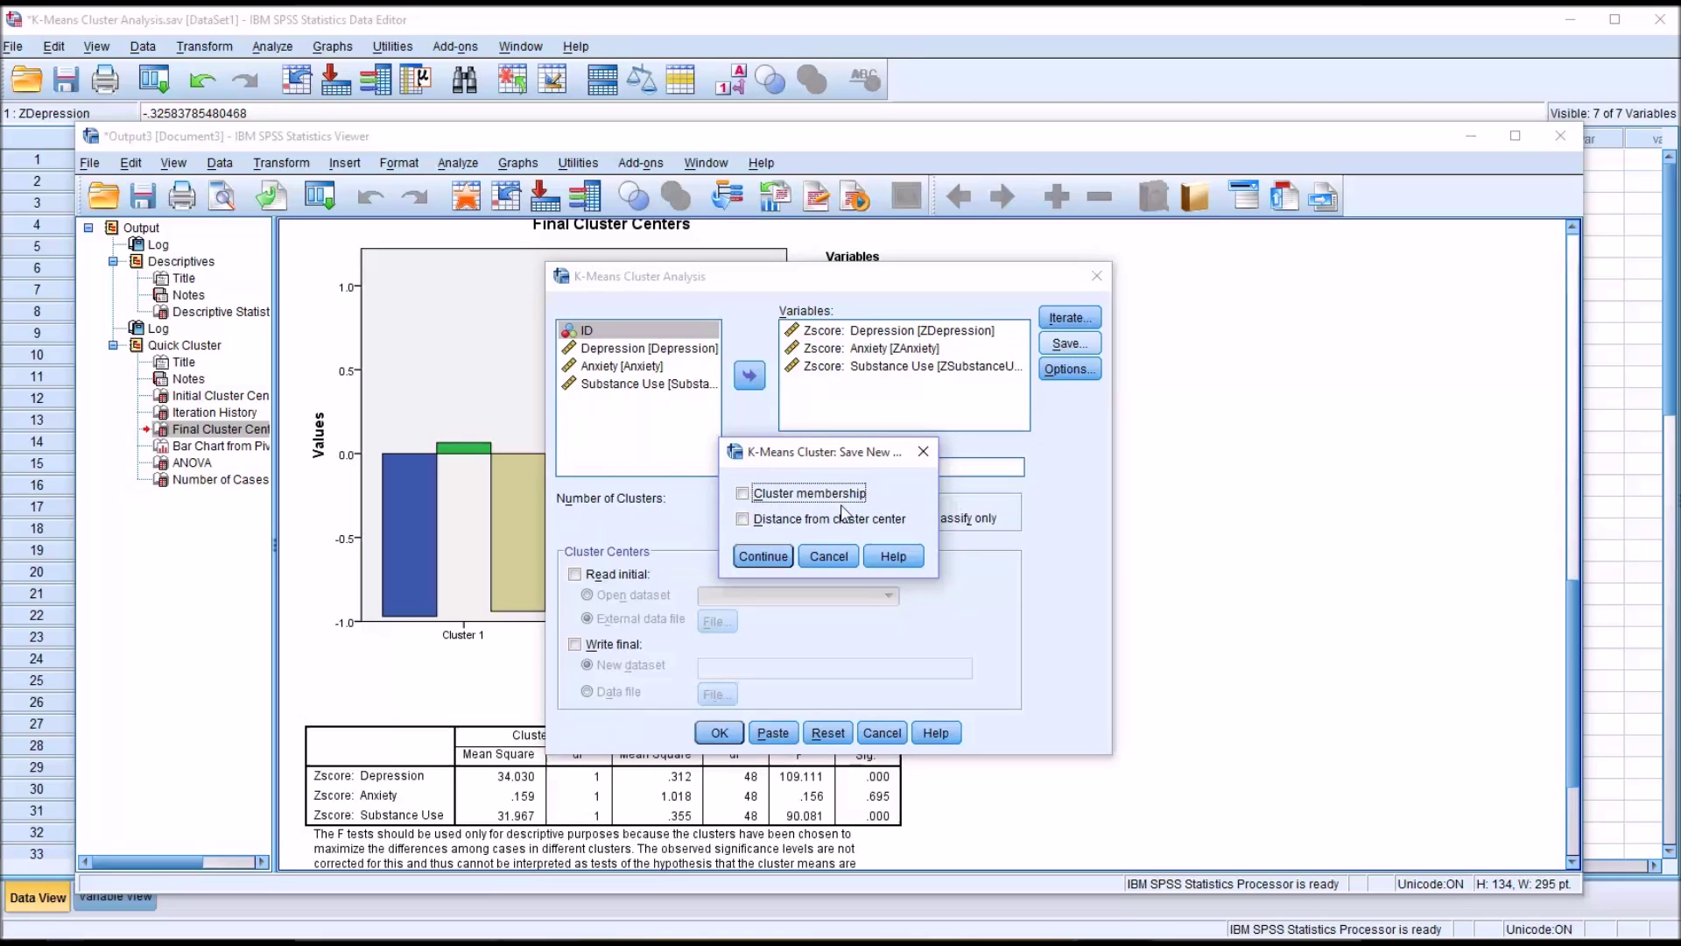
pyautogui.click(743, 495)
pyautogui.click(758, 556)
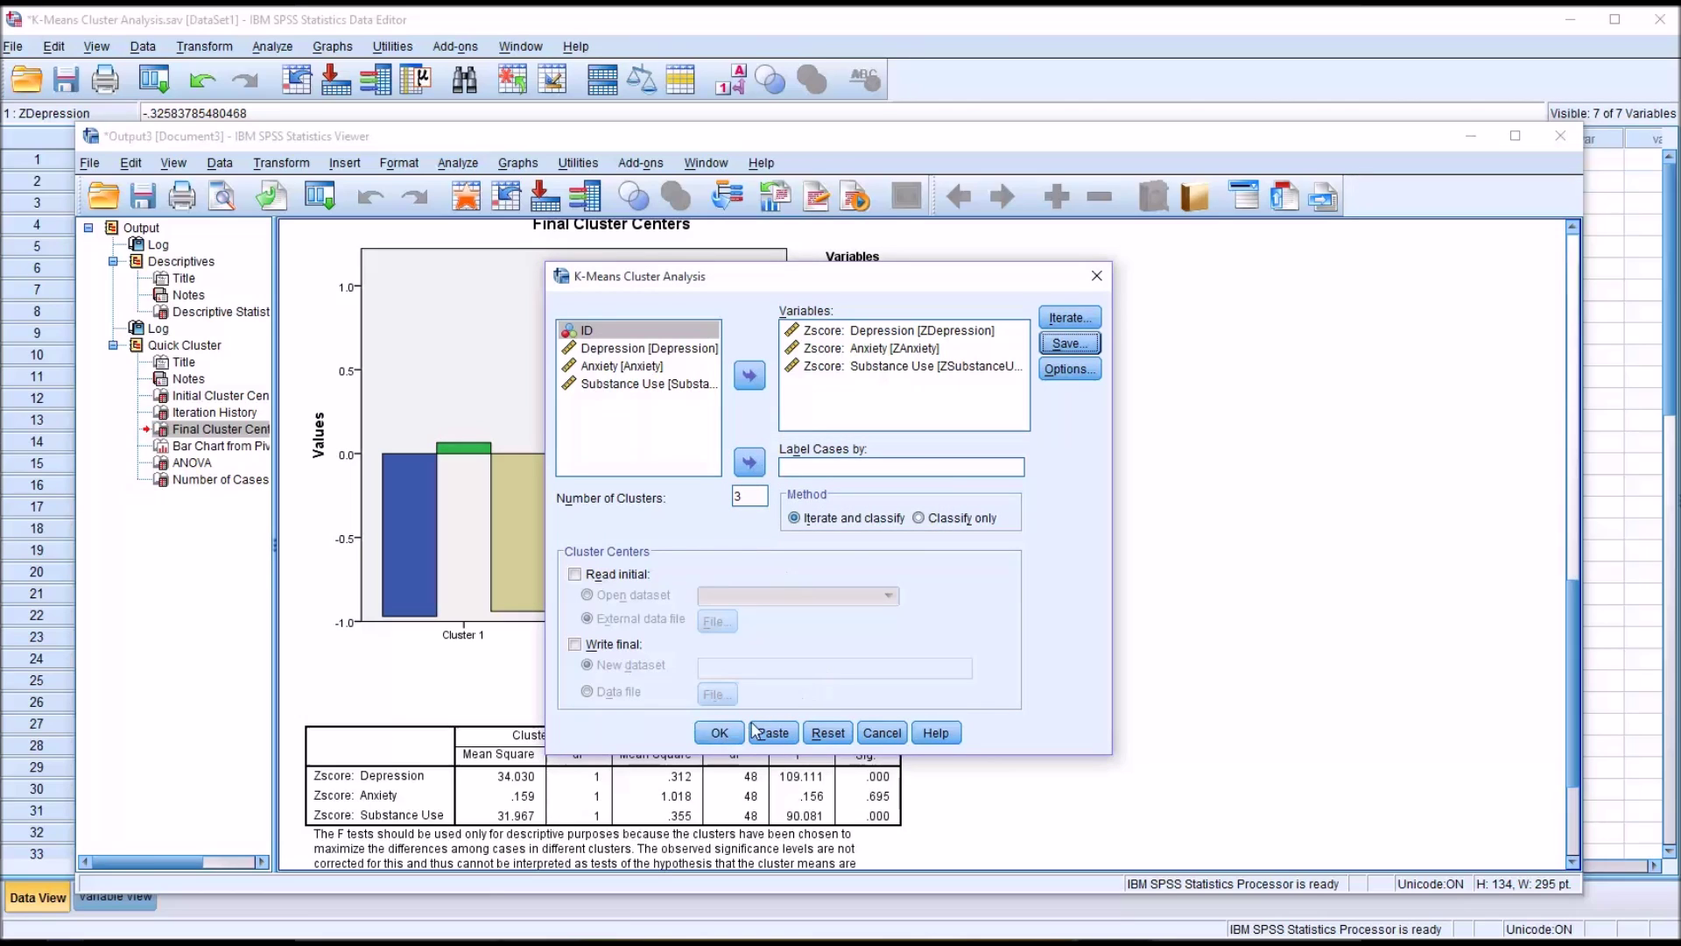
pyautogui.click(723, 734)
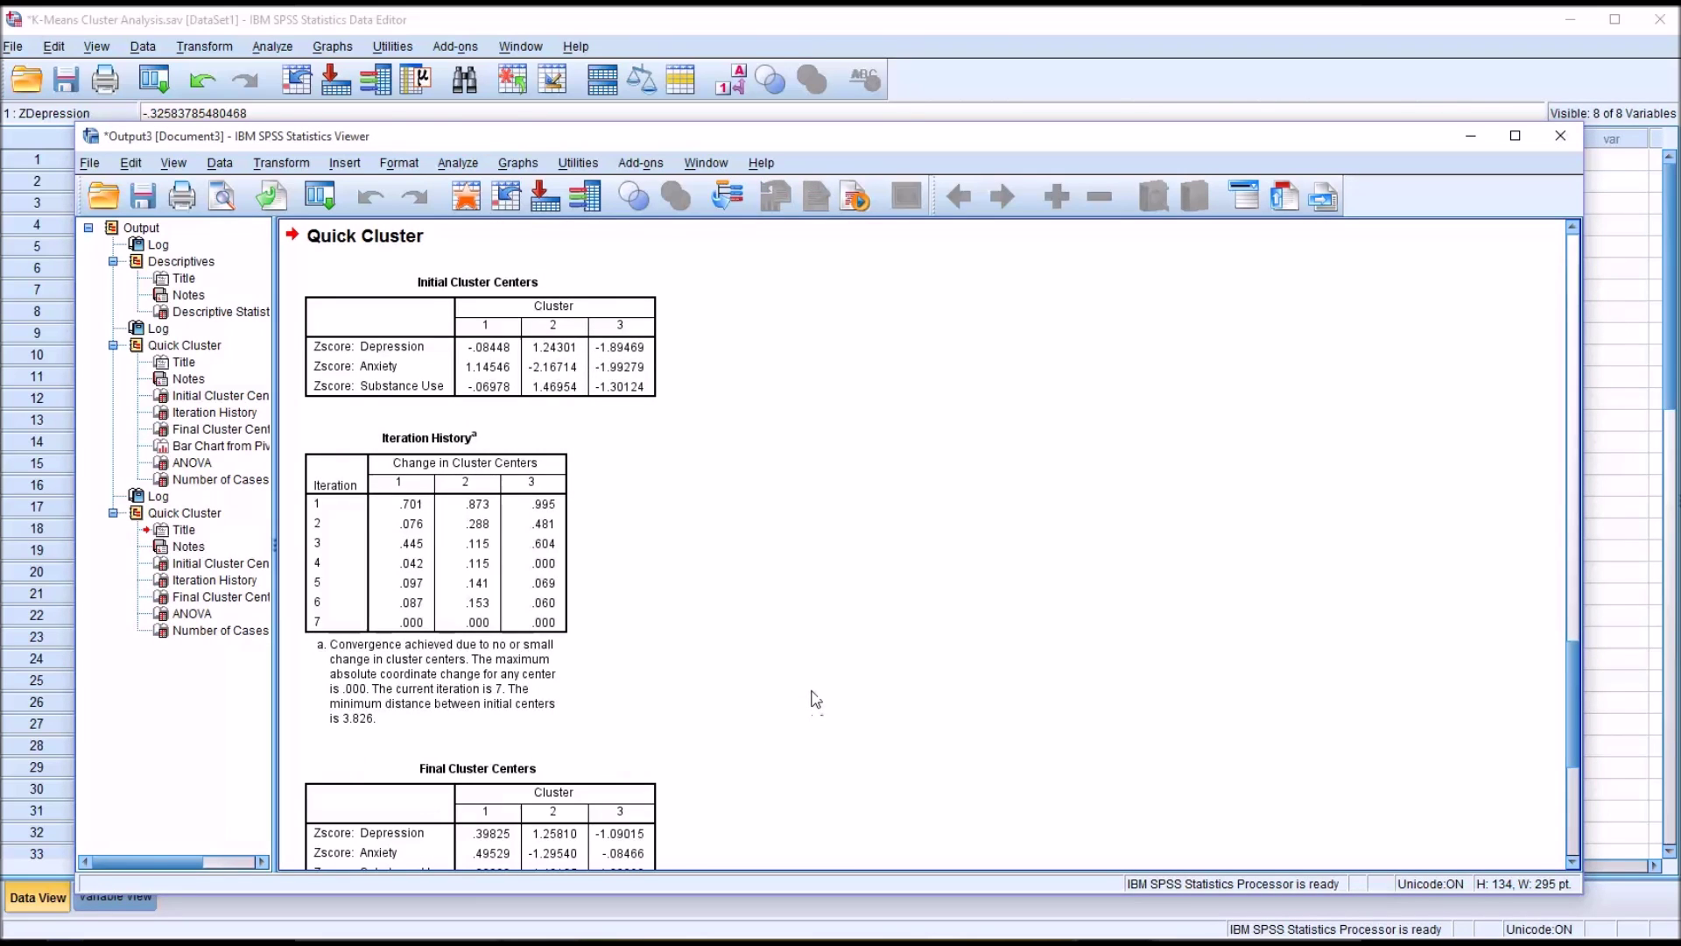
pyautogui.click(502, 375)
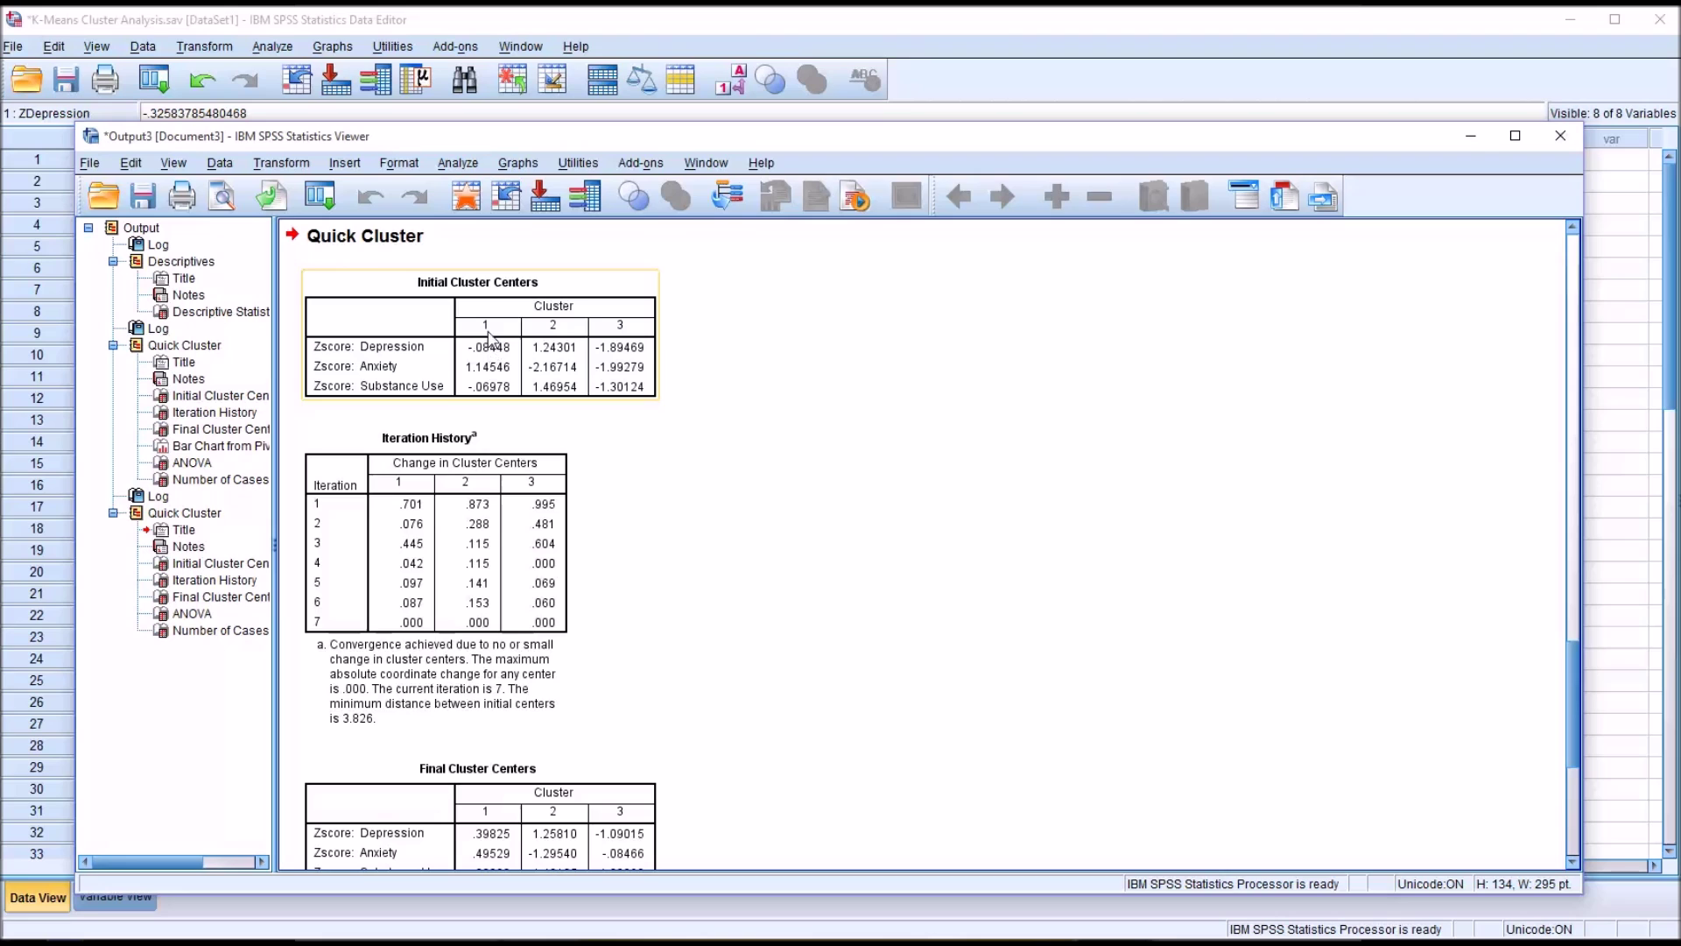
# Chart the 3x3 block of Final Cluster Centers values as a bar graph
pyautogui.click(778, 461)
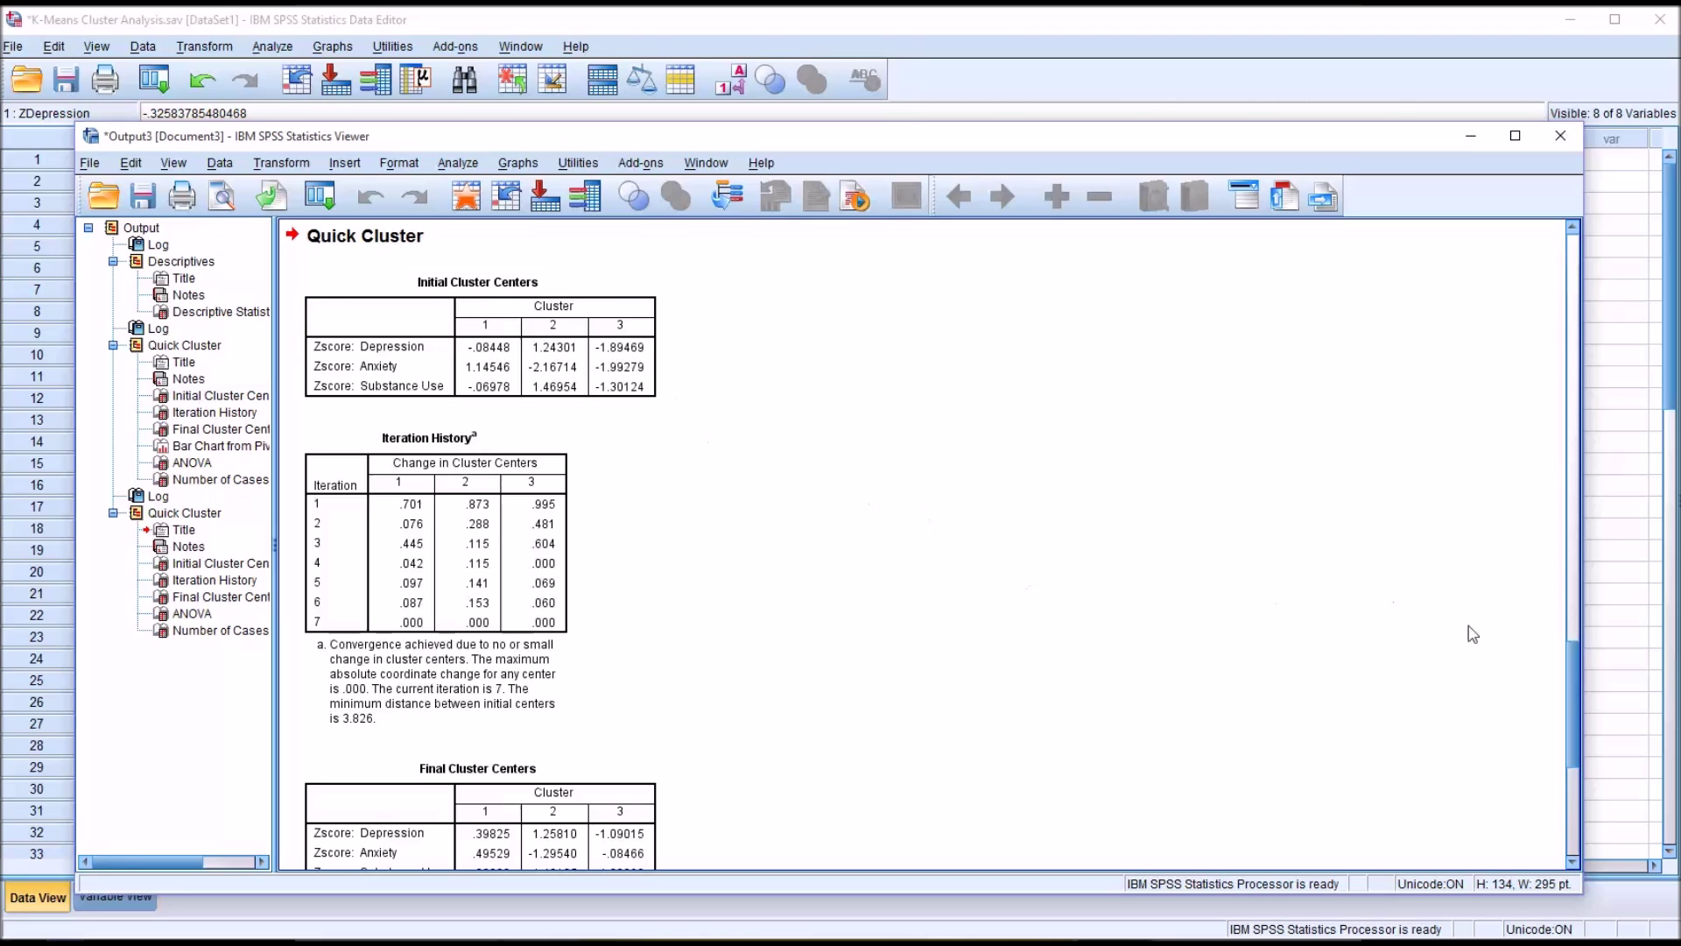
pyautogui.moveTo(1575, 649); pyautogui.dragTo(1575, 685)
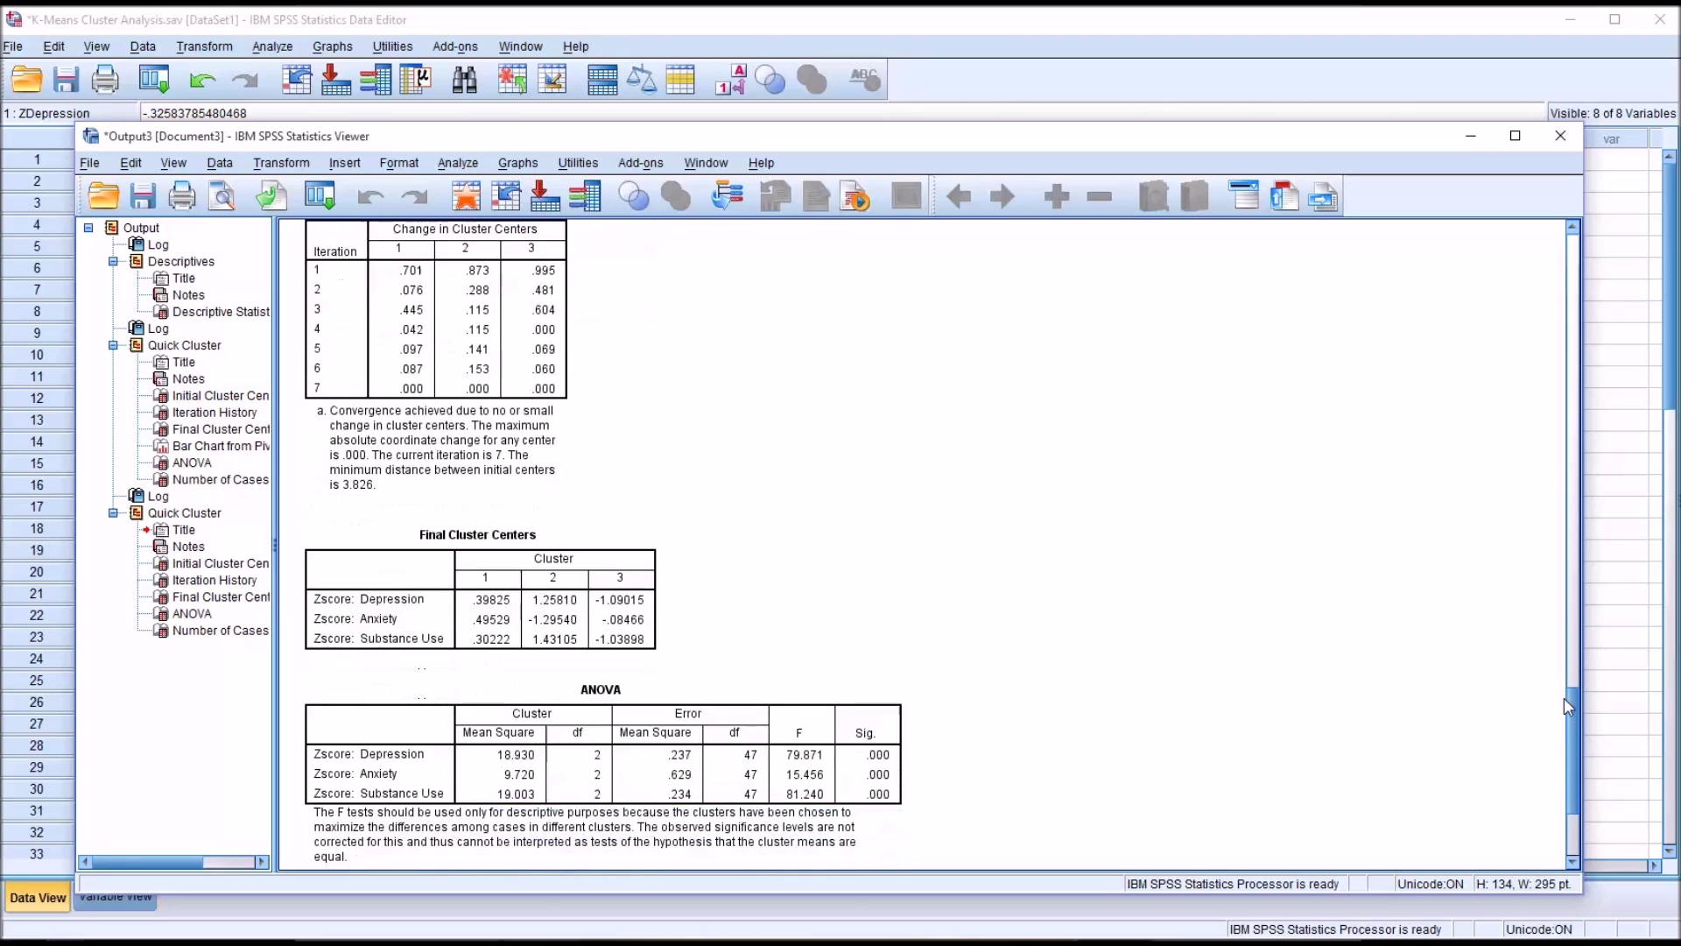
pyautogui.moveTo(1568, 705); pyautogui.dragTo(1568, 749)
pyautogui.click(721, 551)
pyautogui.doubleClick(524, 412)
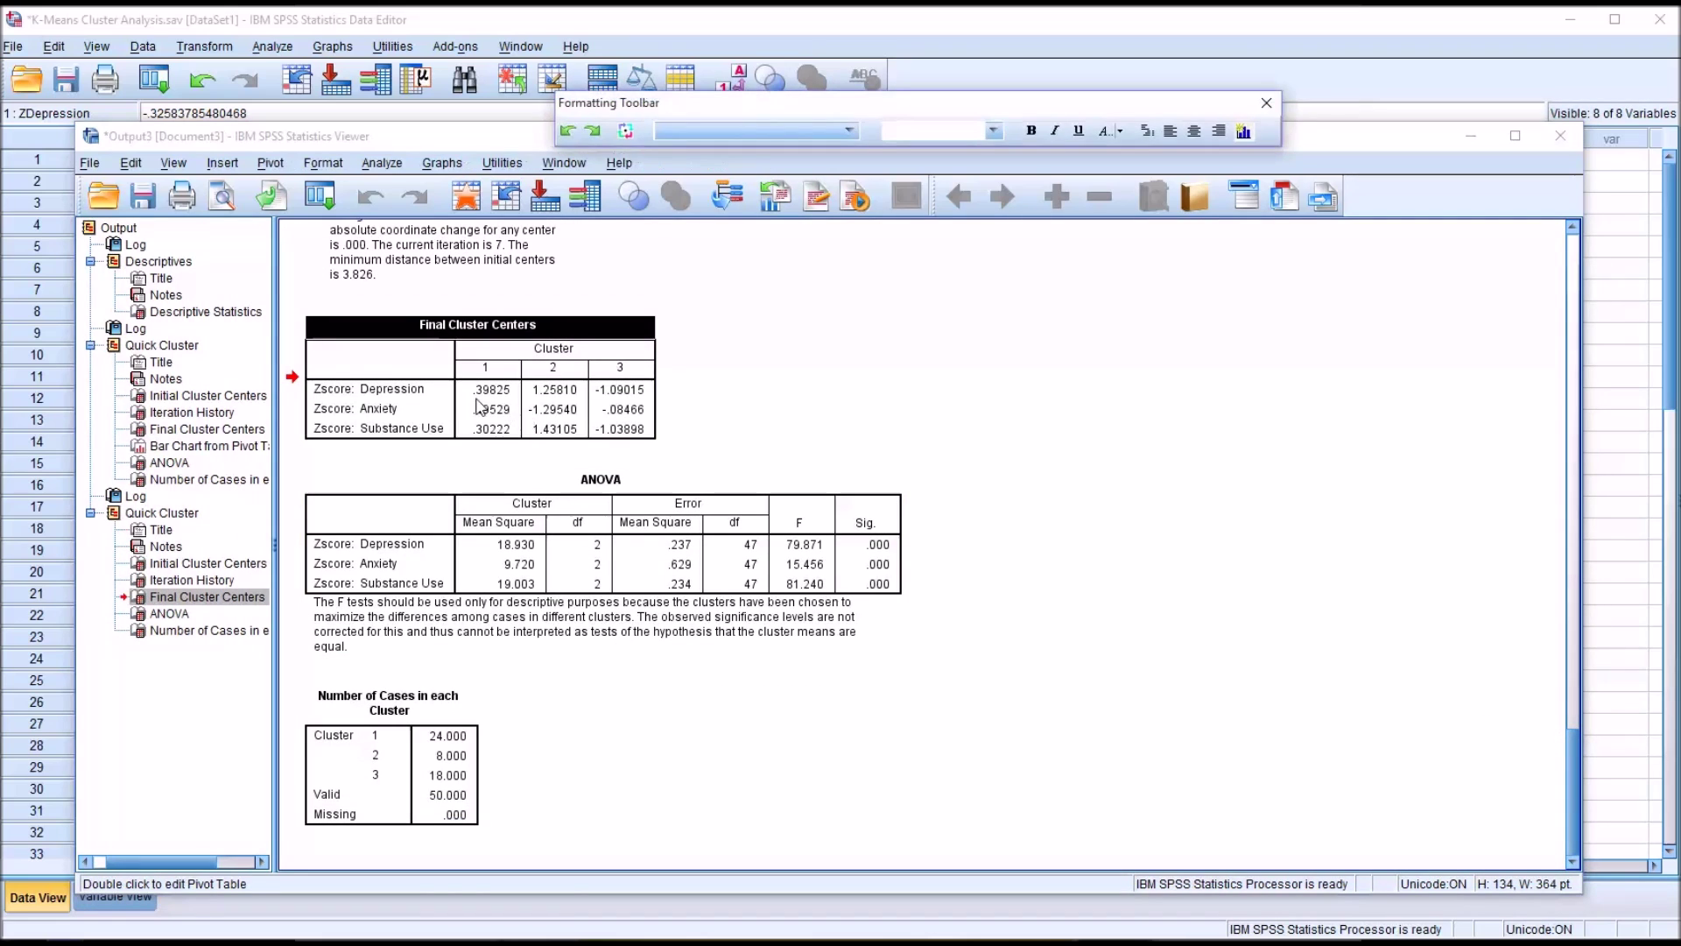
pyautogui.moveTo(478, 396); pyautogui.dragTo(604, 429)
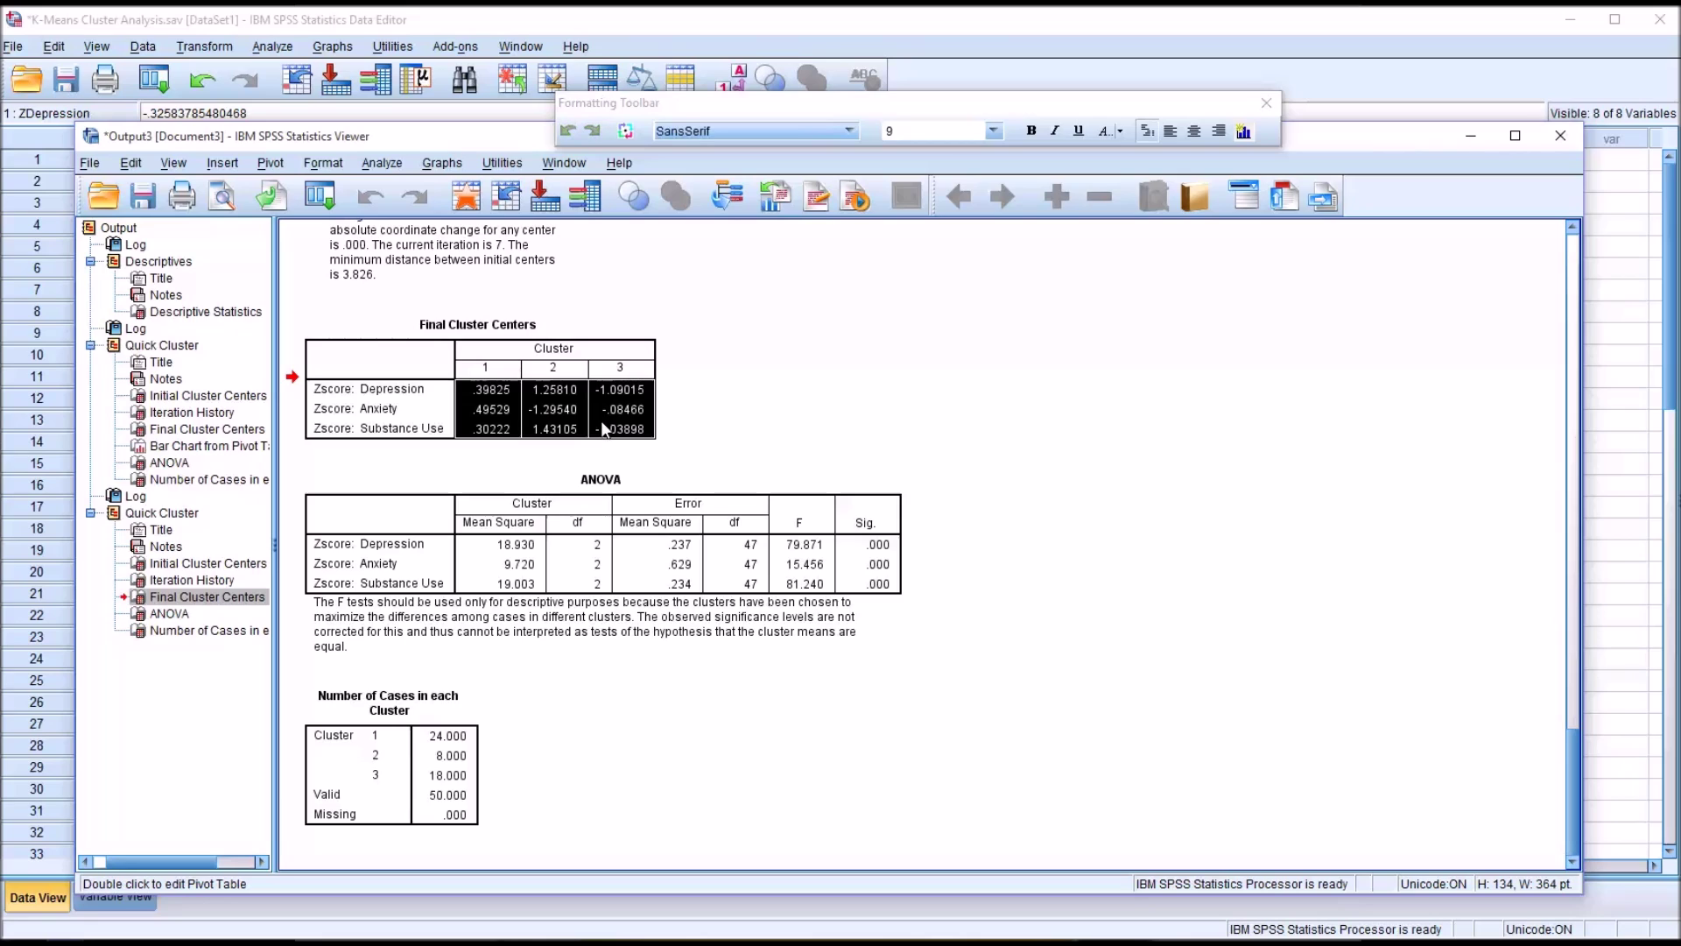
pyautogui.rightClick(566, 414)
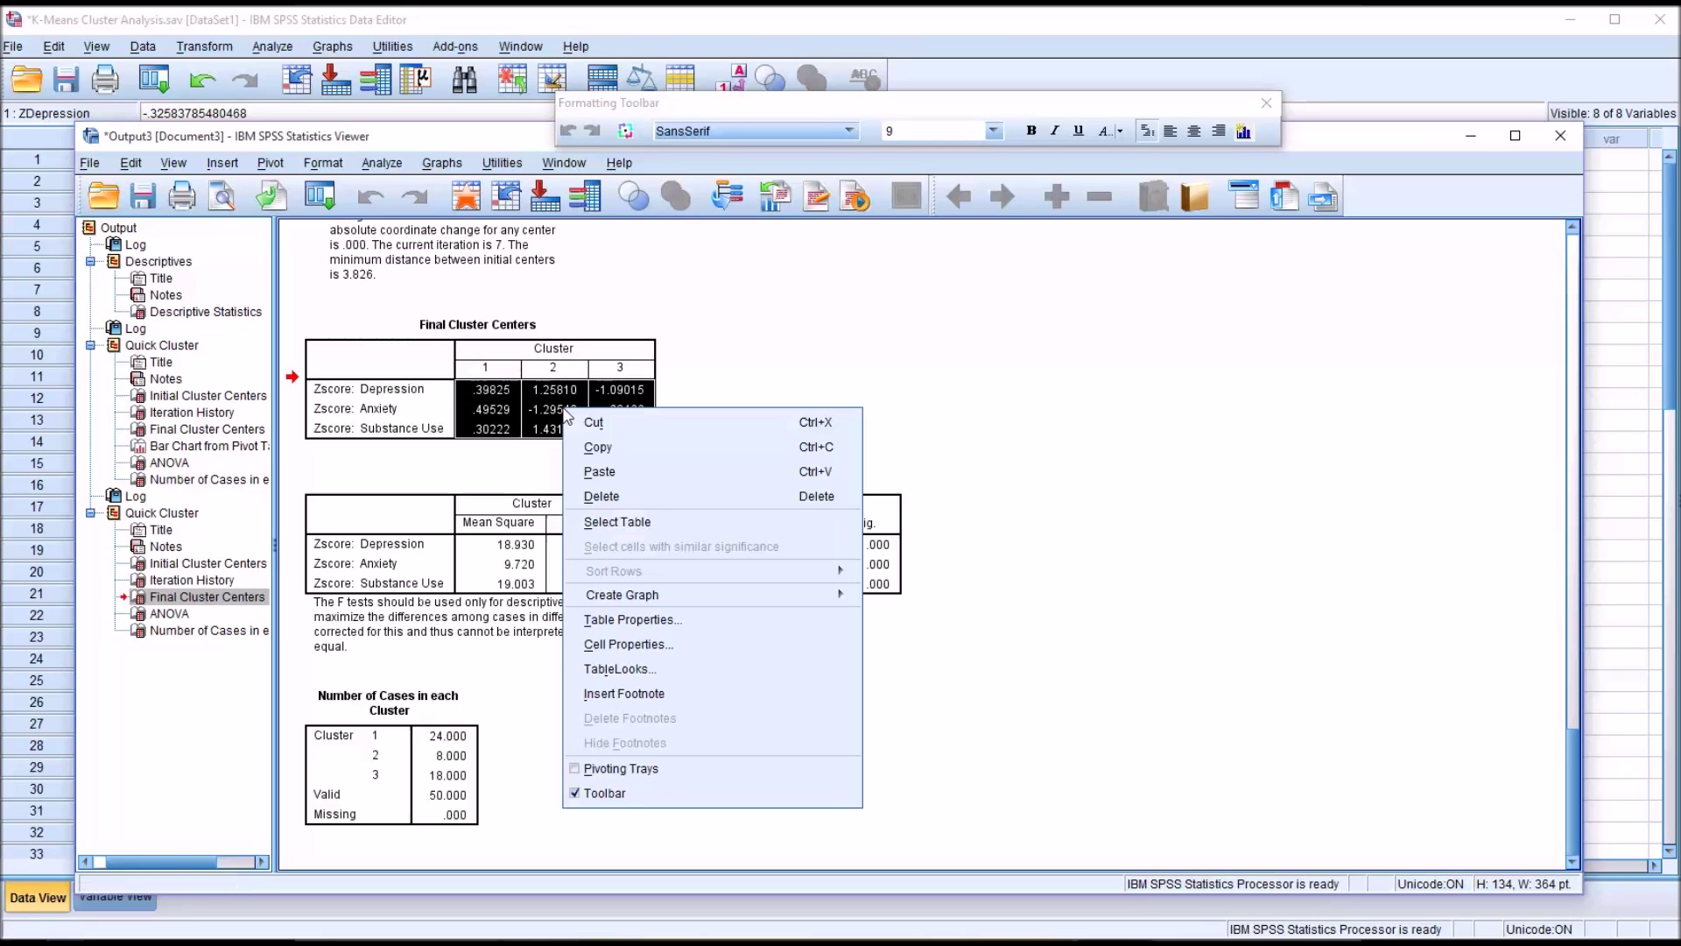
pyautogui.moveTo(658, 598)
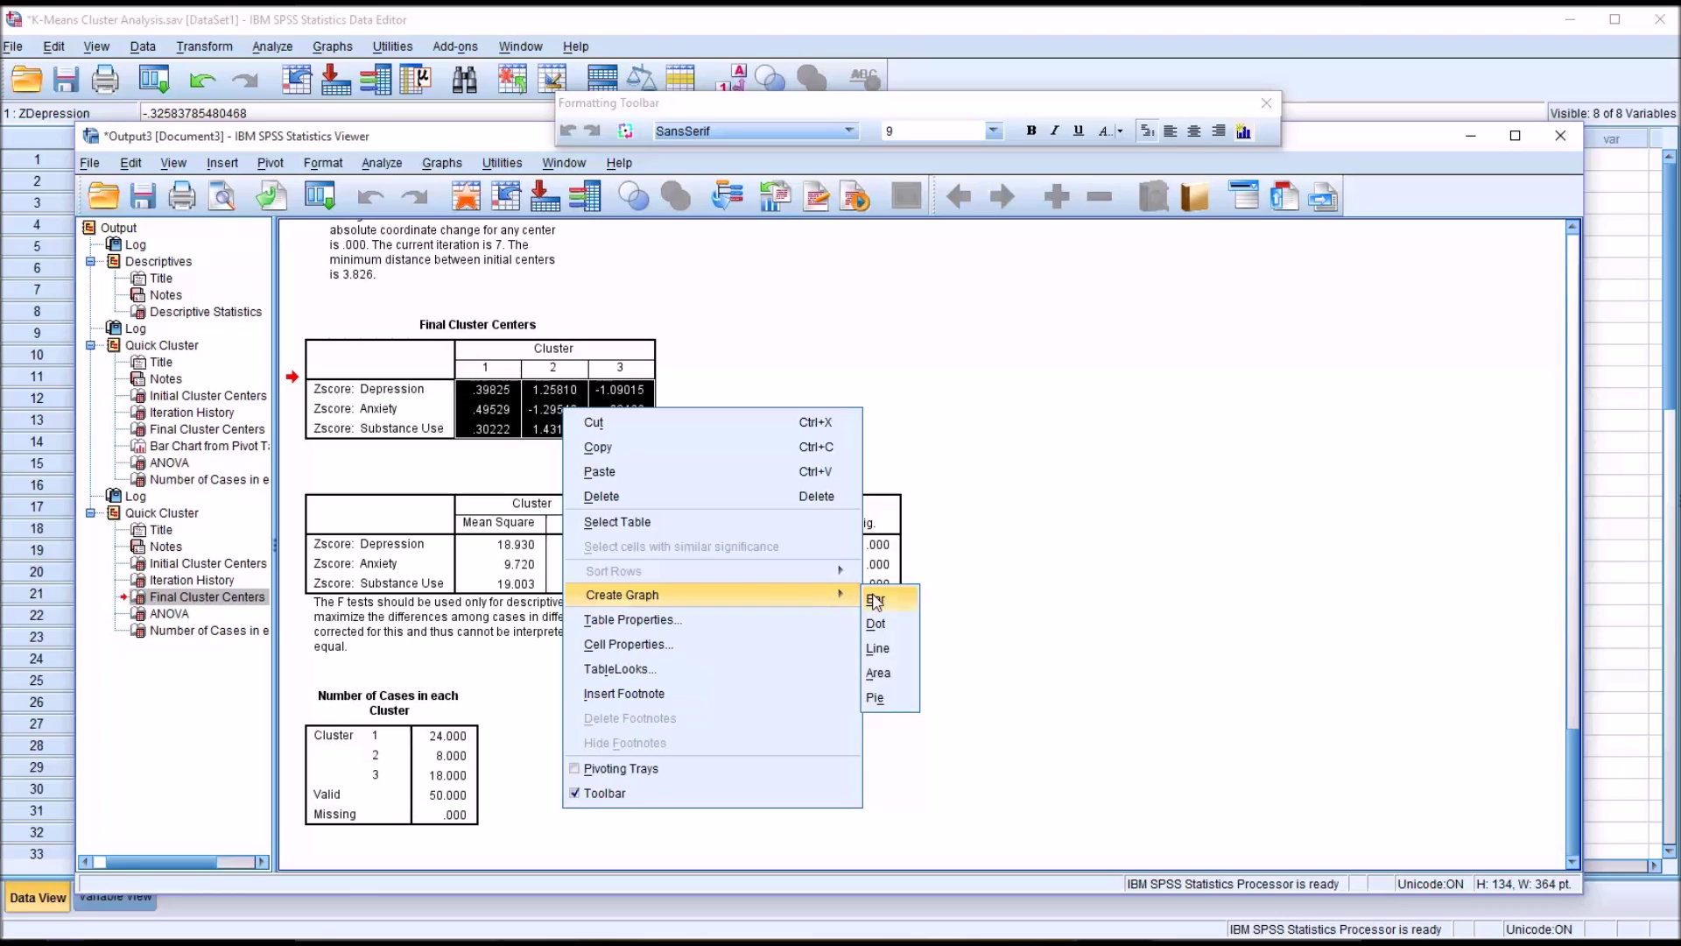
pyautogui.click(874, 601)
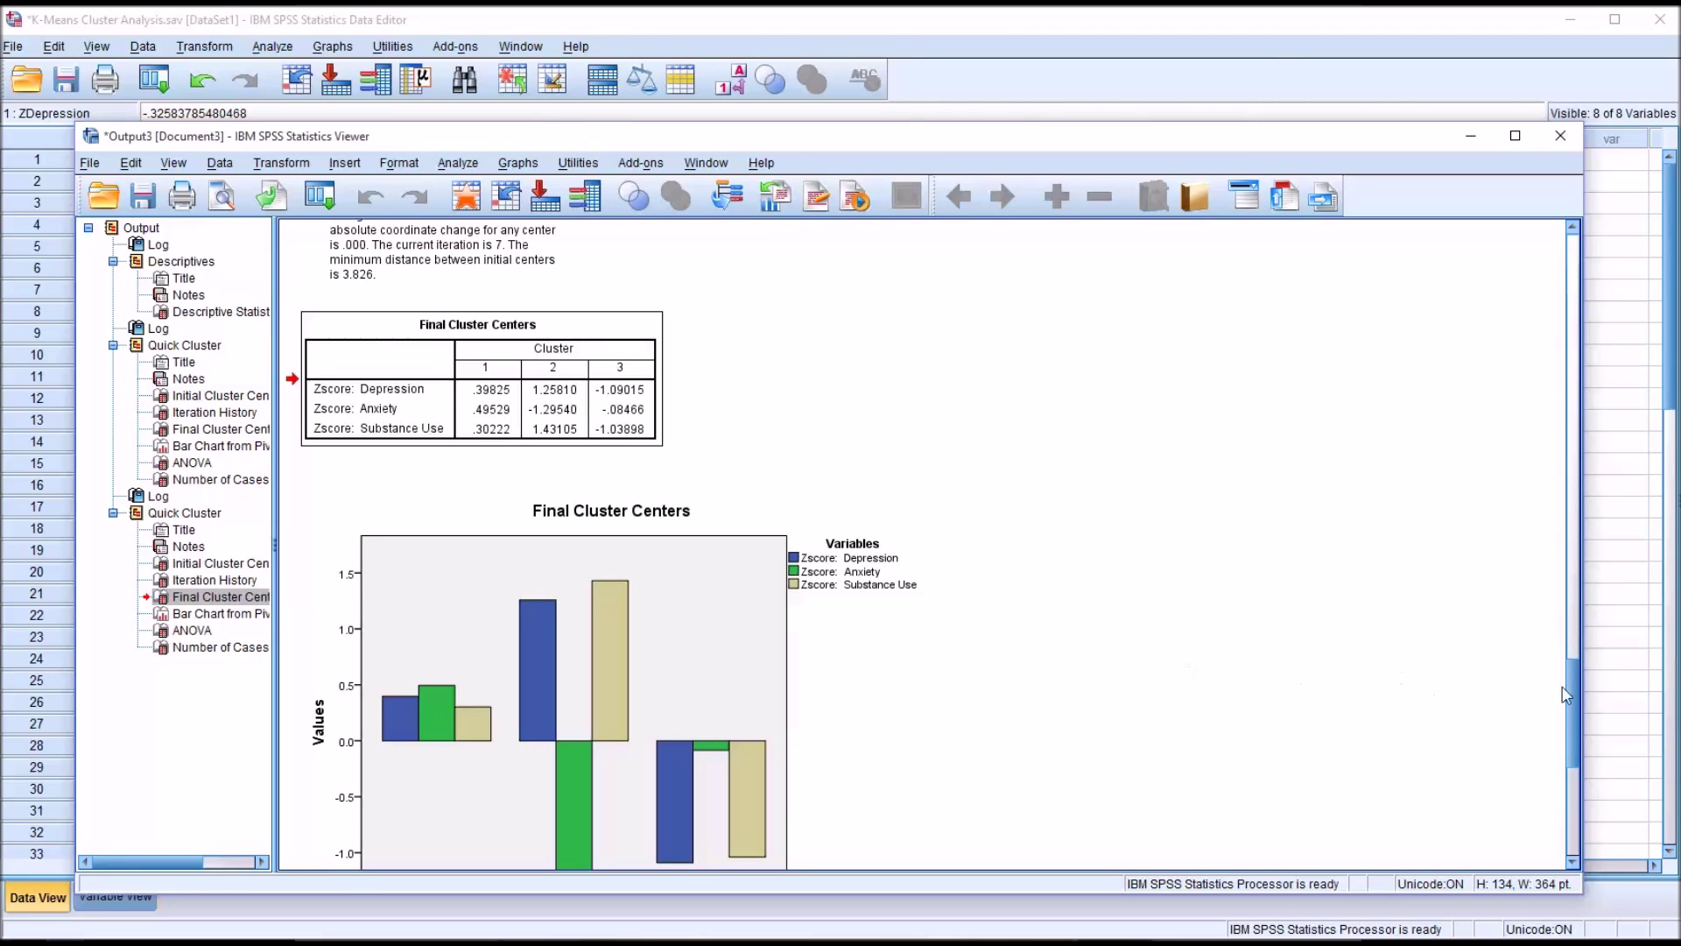
pyautogui.moveTo(1564, 689); pyautogui.dragTo(1572, 727)
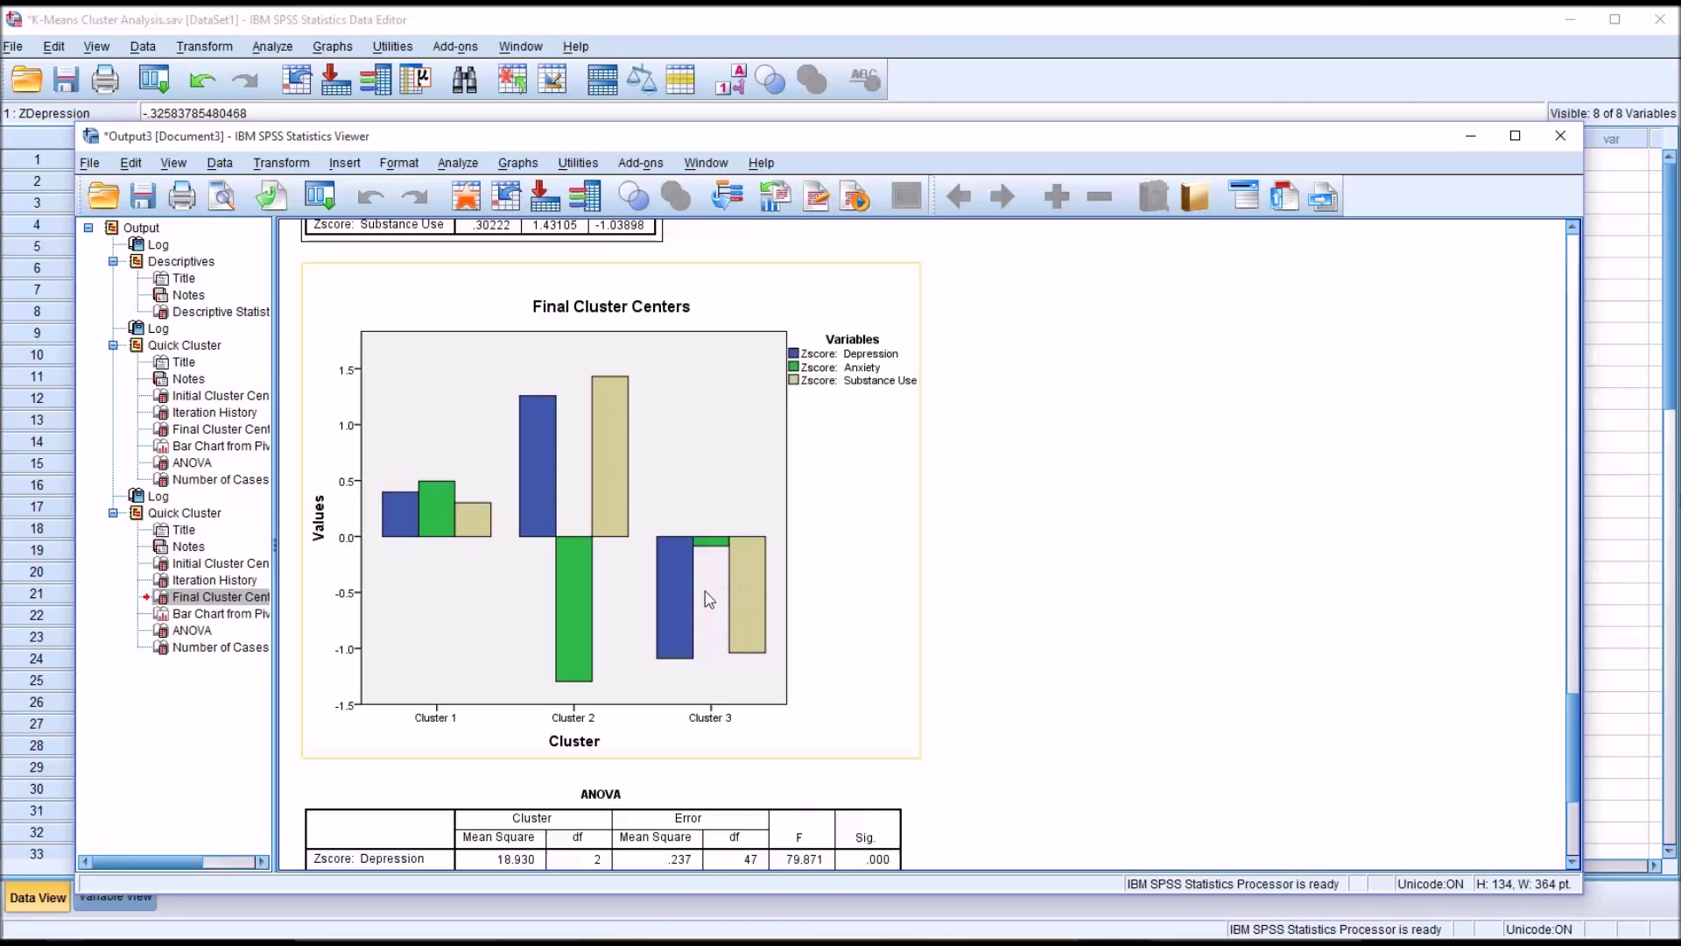
# Review the centers chart and ANOVA table, then view the QCL_1 column in the Data Editor
pyautogui.moveTo(1570, 717); pyautogui.dragTo(1543, 766)
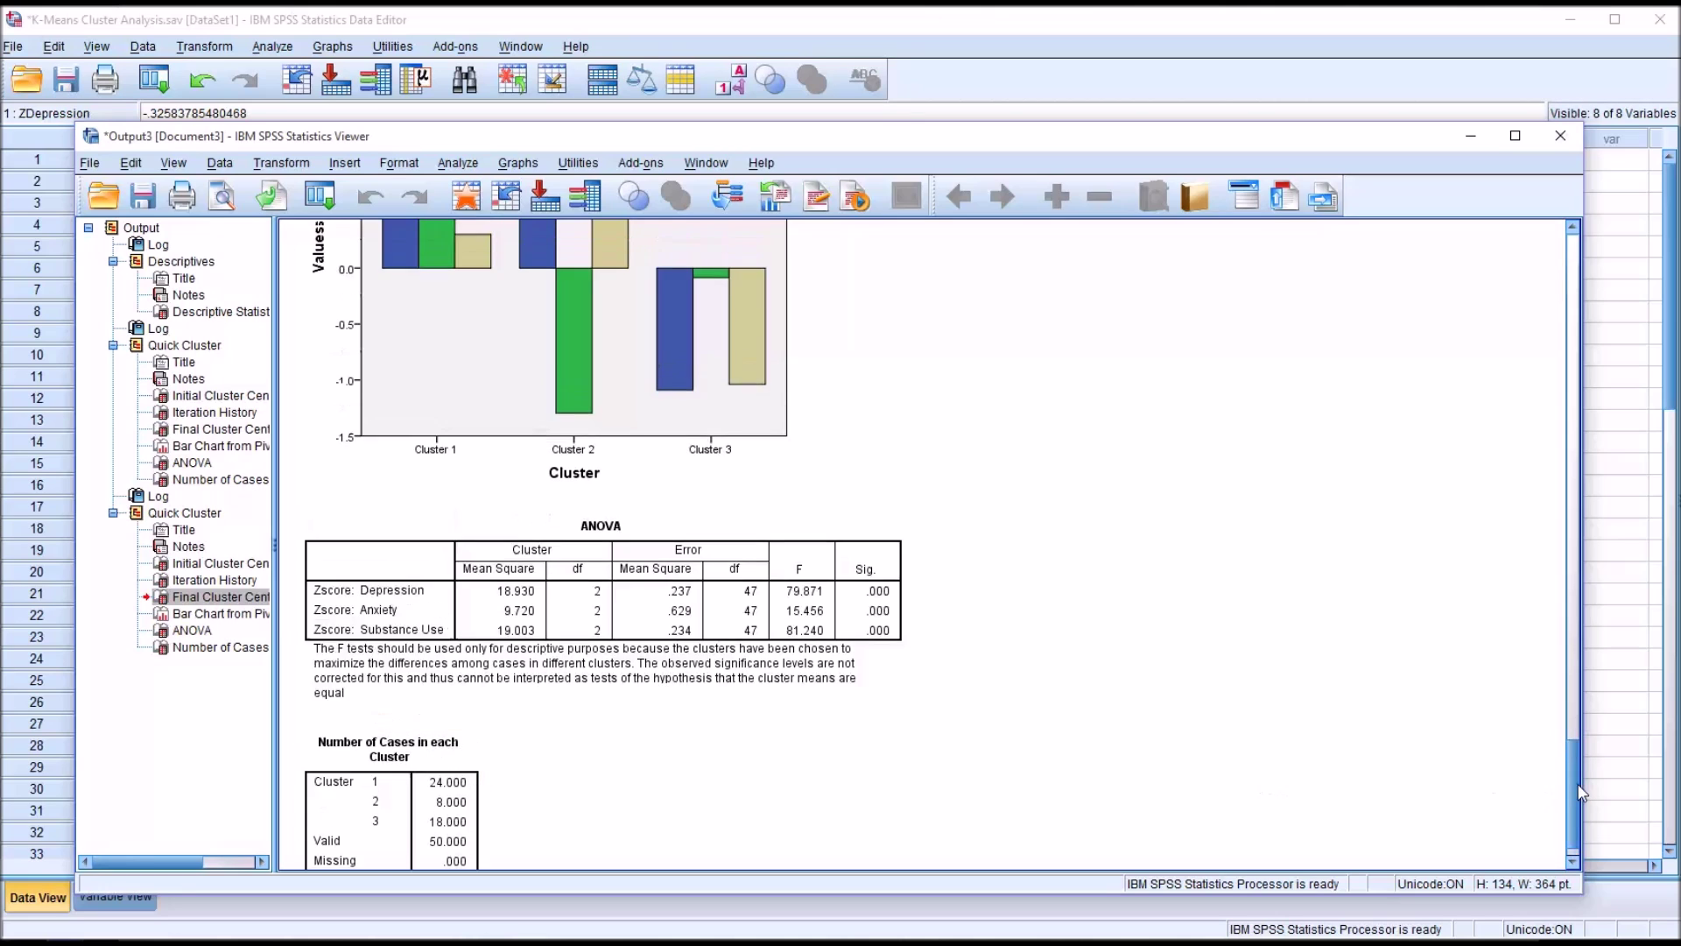
pyautogui.moveTo(1572, 793); pyautogui.dragTo(1567, 755)
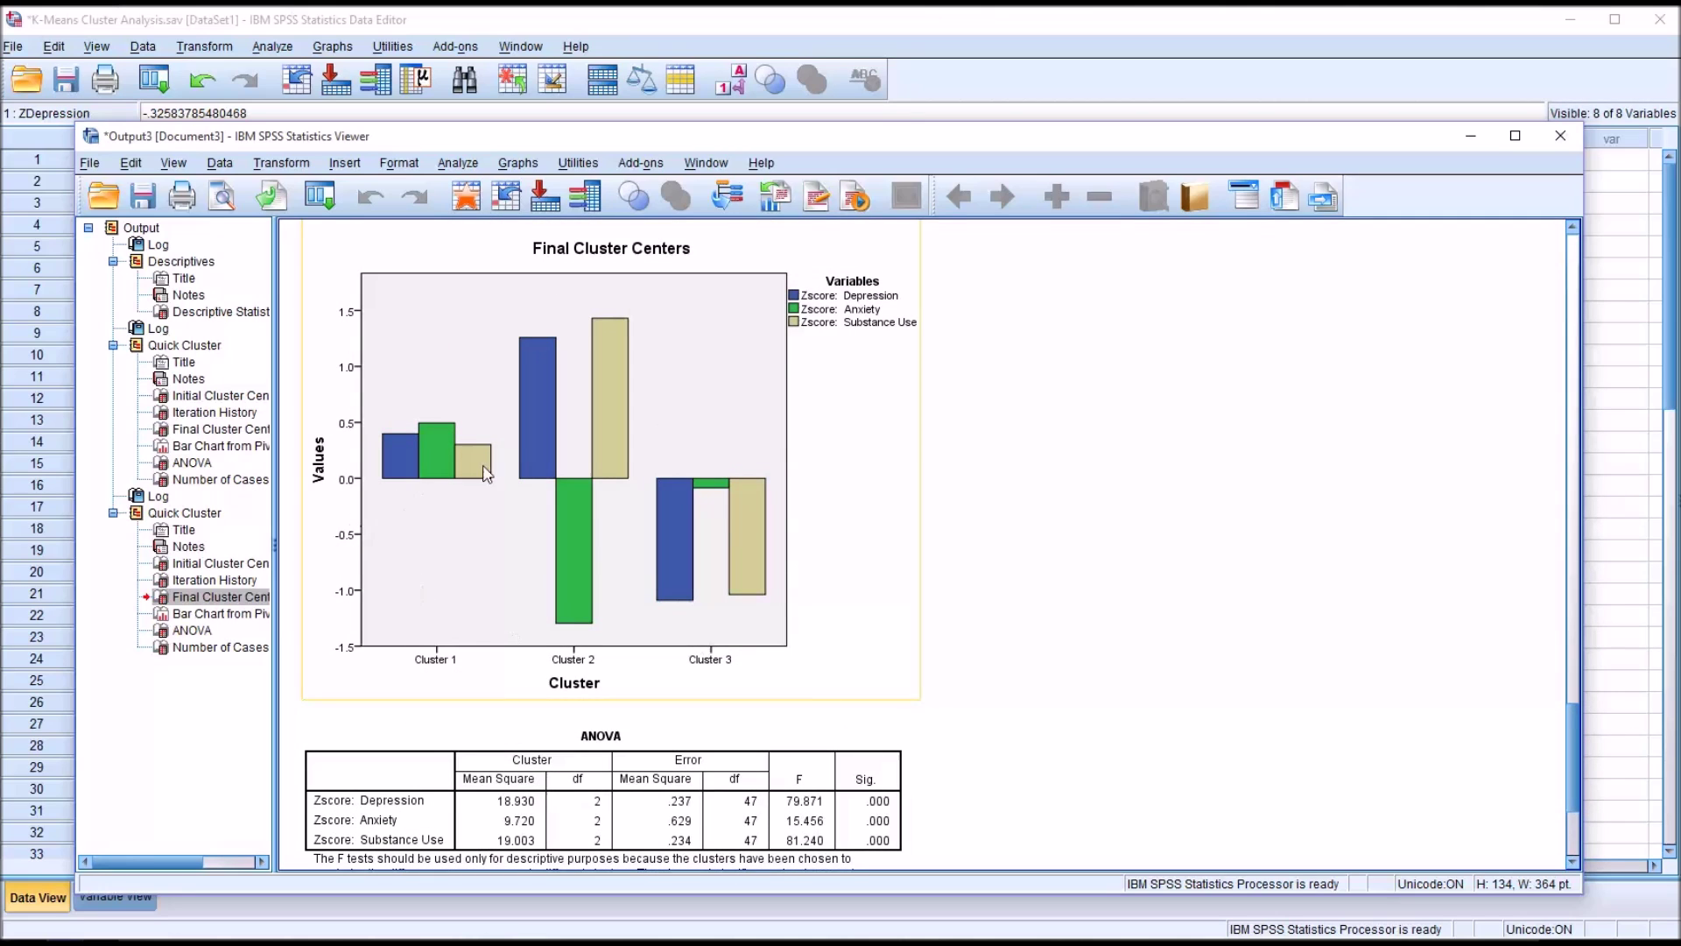
pyautogui.moveTo(1572, 767)
pyautogui.mouseDown()
pyautogui.moveTo(1568, 807)
pyautogui.moveTo(1566, 771)
pyautogui.mouseUp()
pyautogui.click(557, 599)
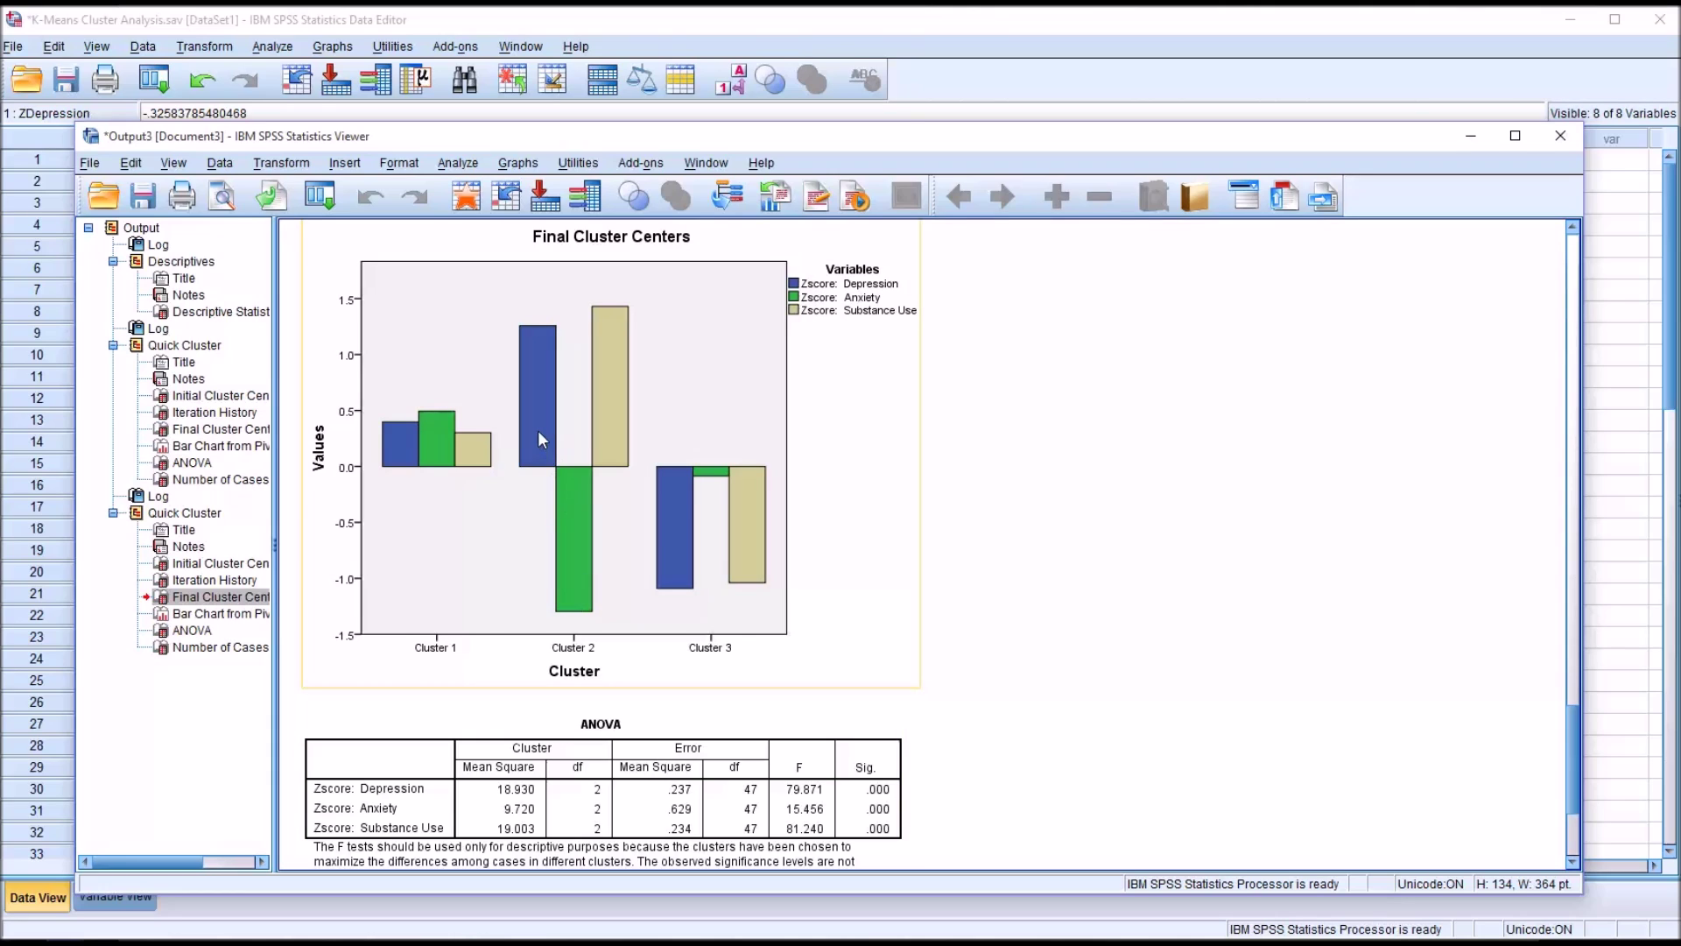
pyautogui.click(1062, 619)
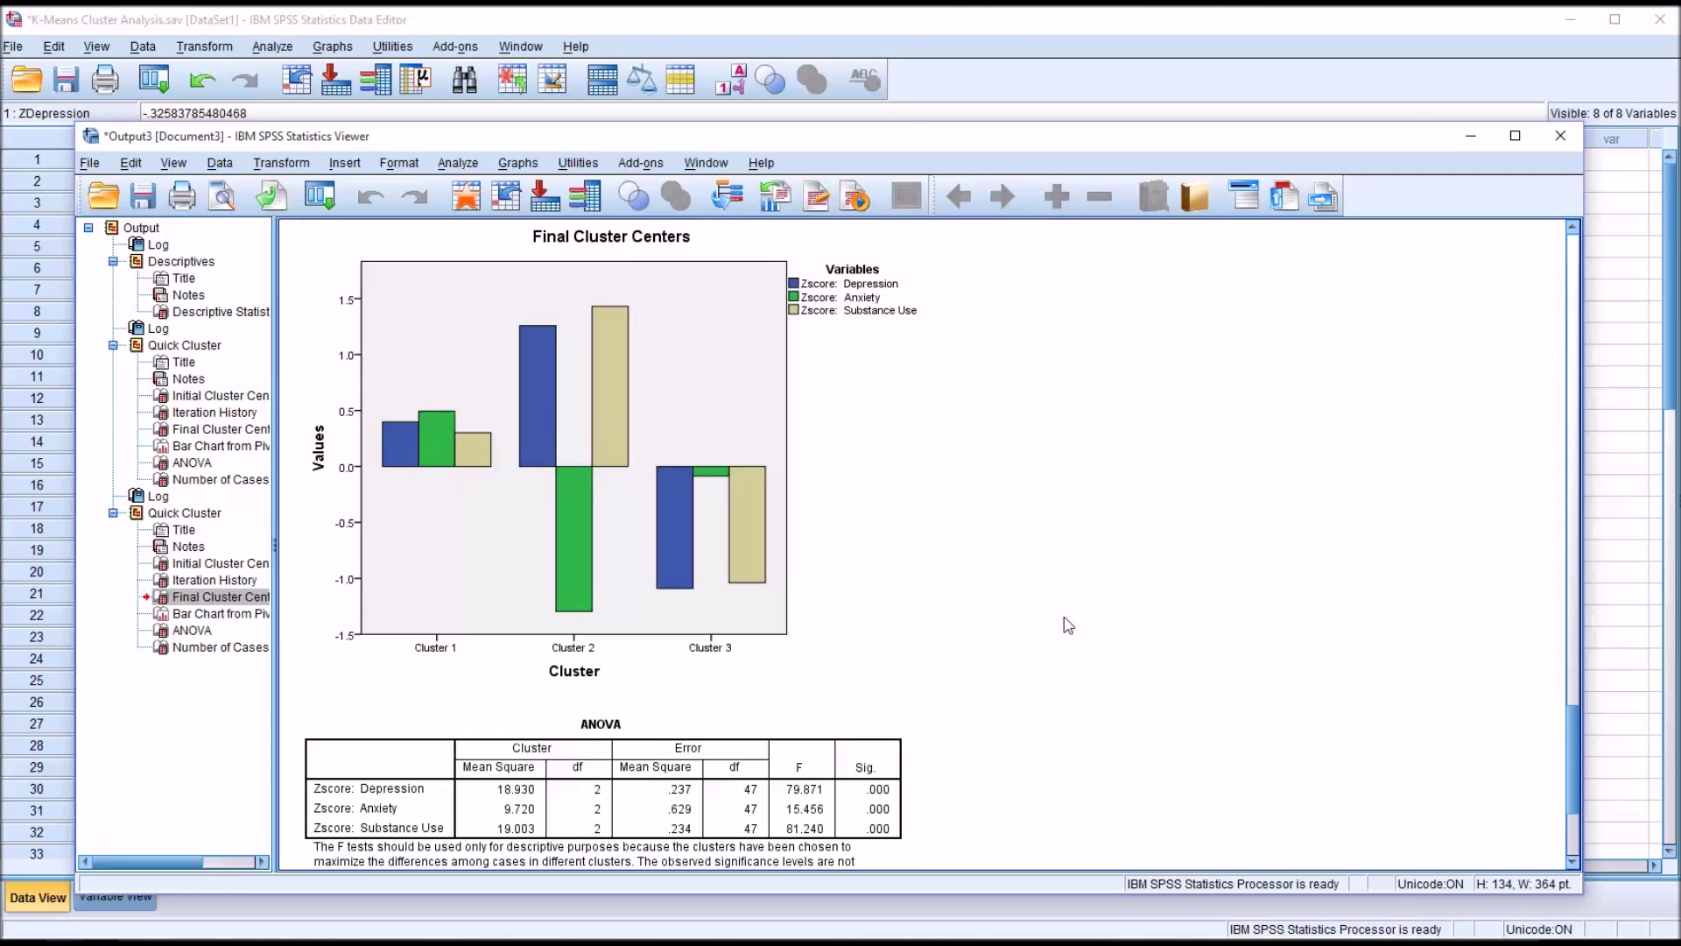
pyautogui.moveTo(1569, 714)
pyautogui.mouseDown()
pyautogui.moveTo(1568, 759)
pyautogui.moveTo(1565, 732)
pyautogui.mouseUp()
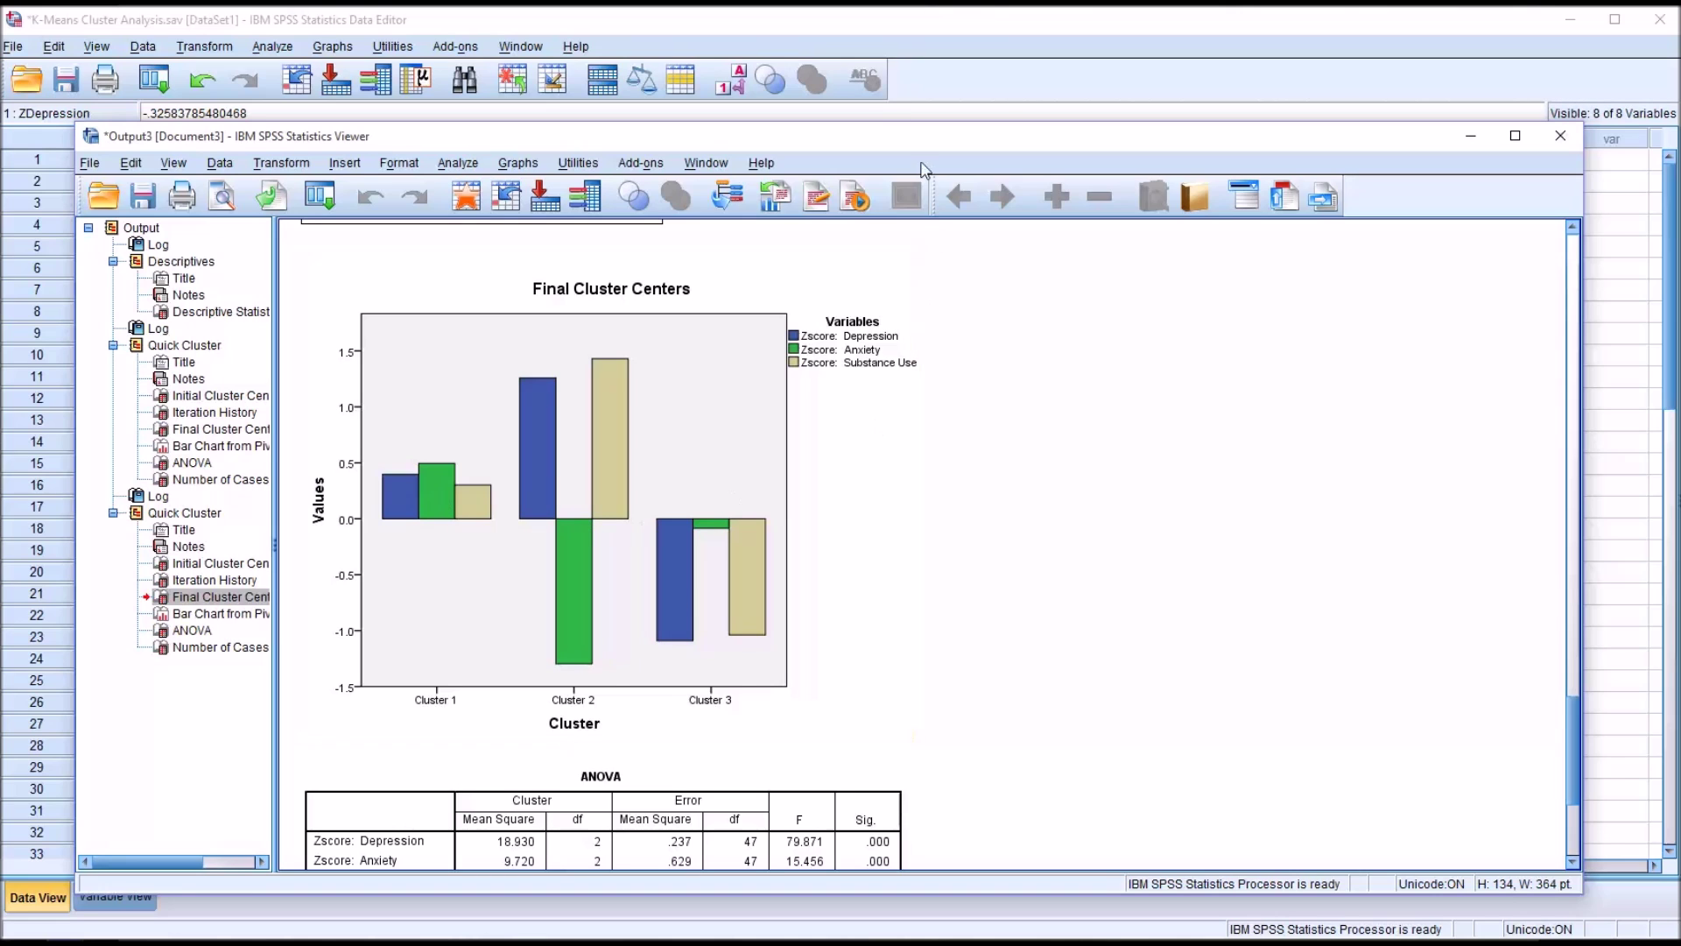
pyautogui.click(911, 37)
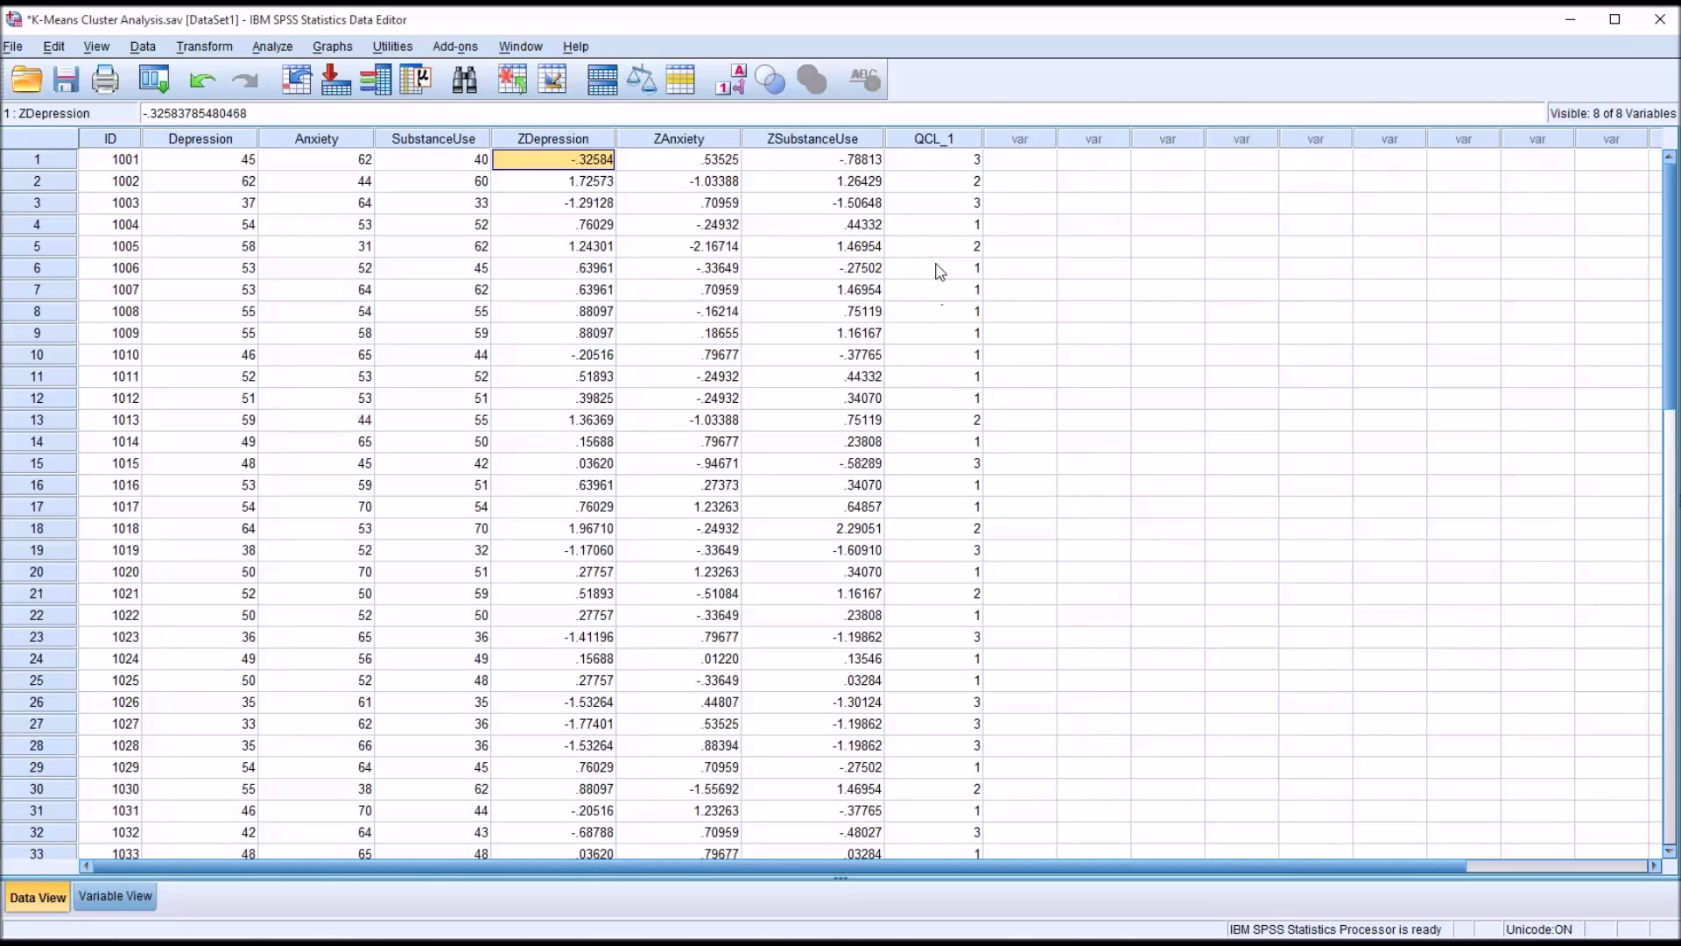
pyautogui.click(931, 166)
pyautogui.click(131, 164)
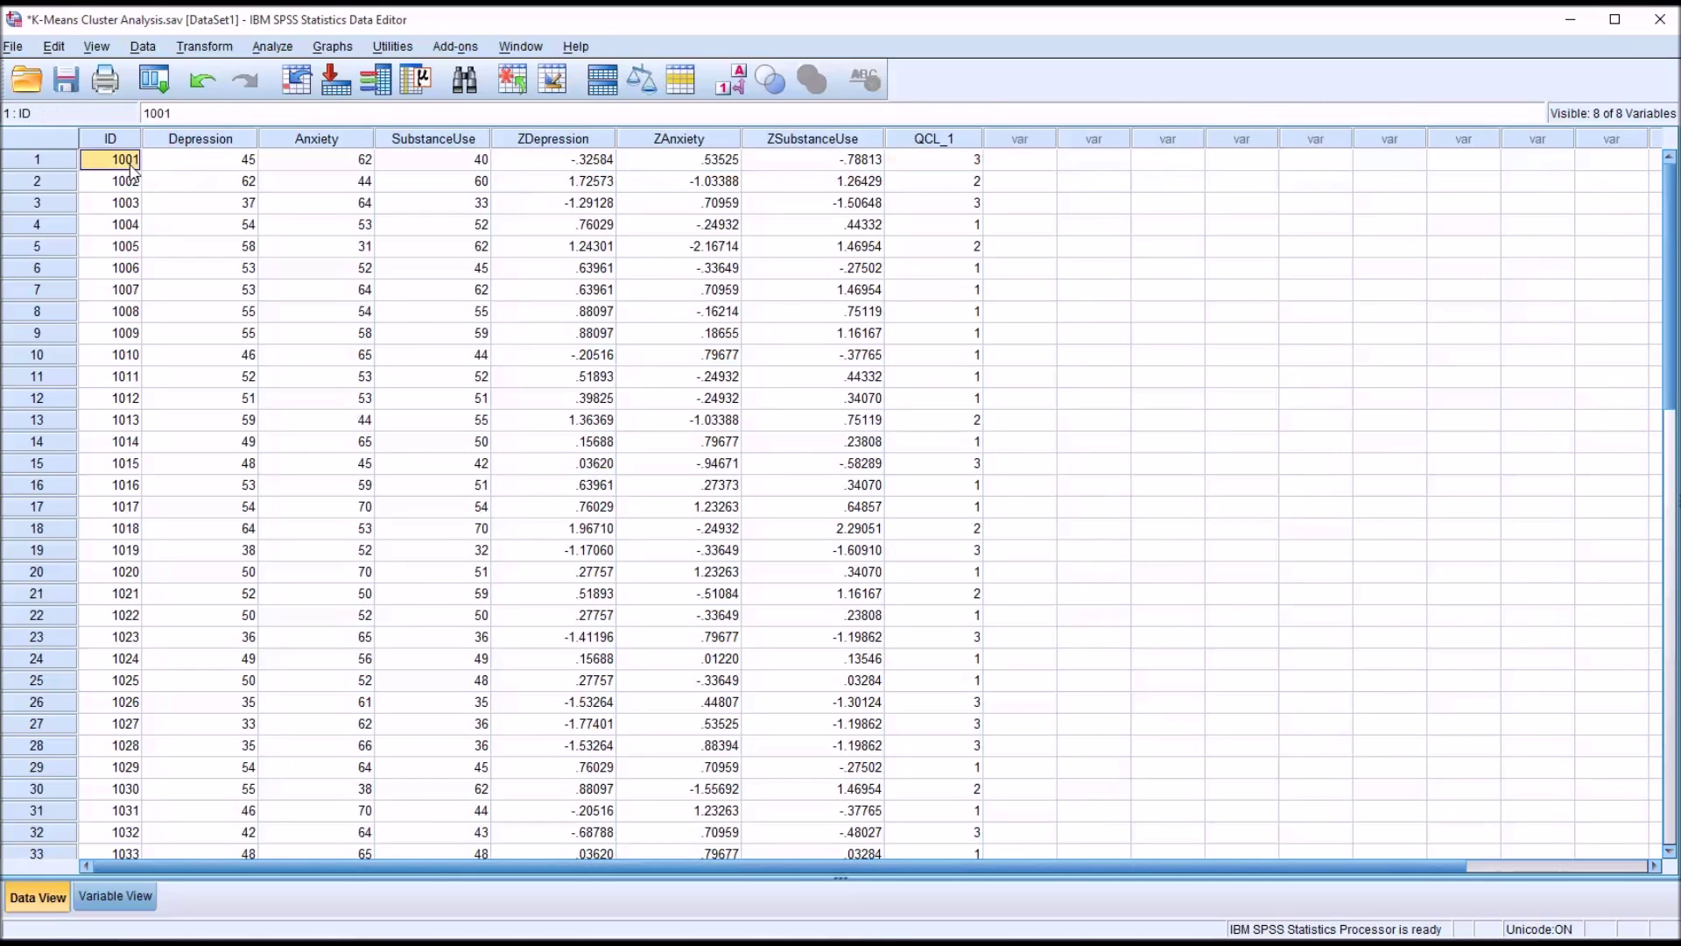
pyautogui.click(925, 165)
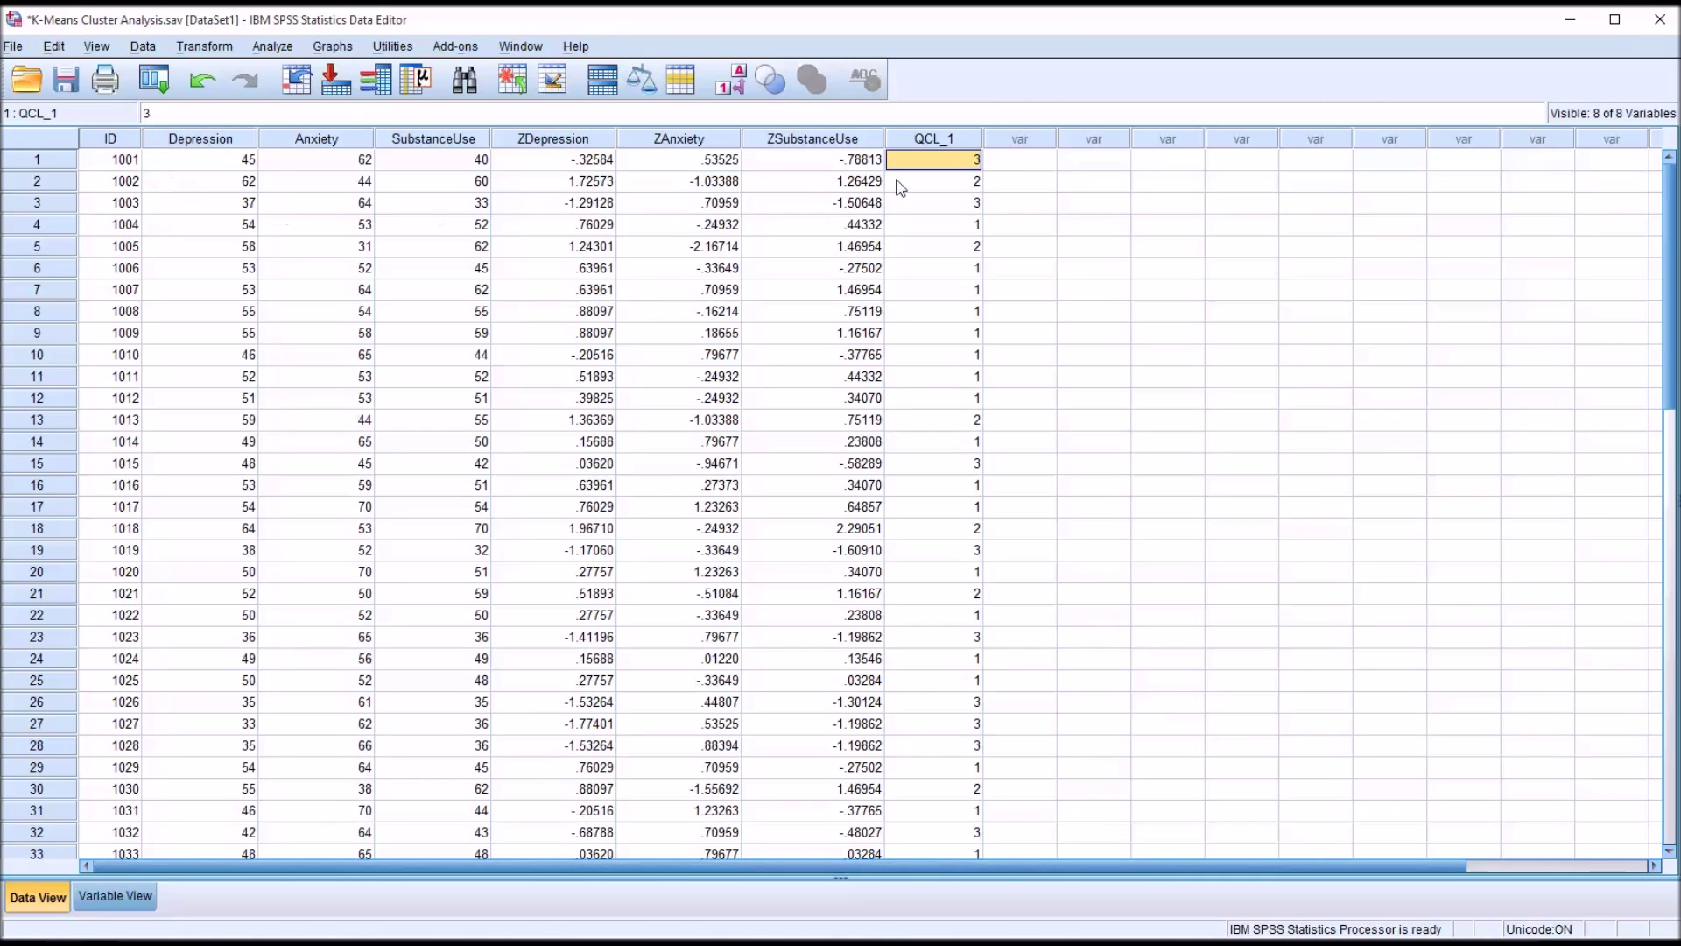
pyautogui.click(923, 189)
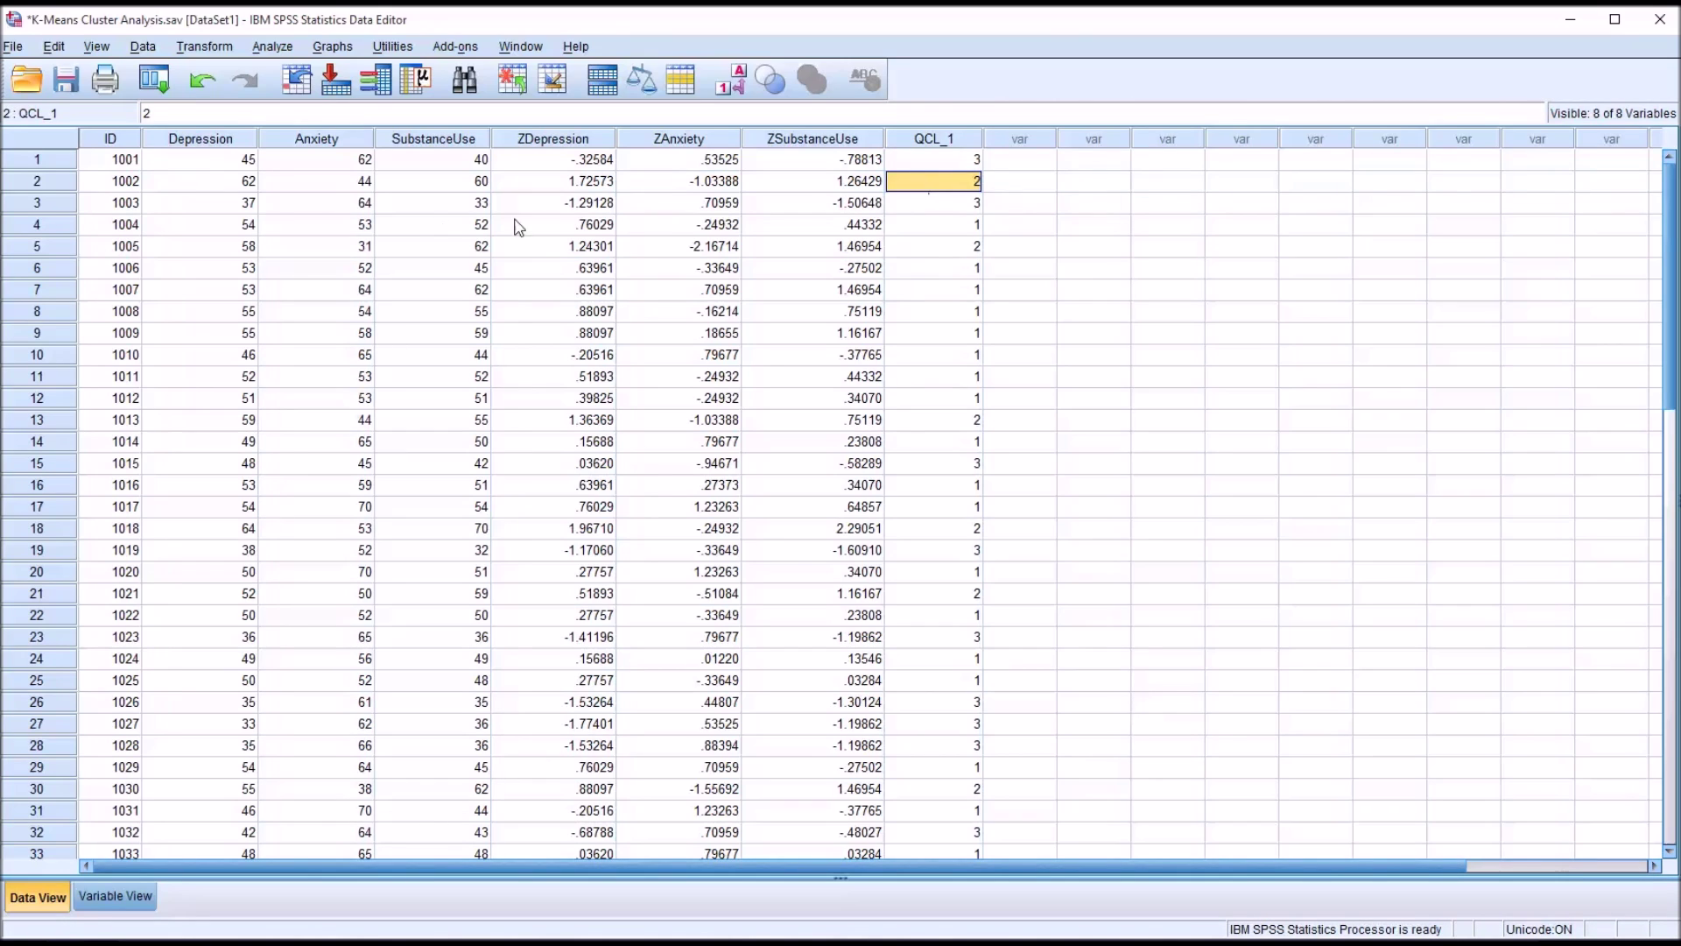
pyautogui.click(910, 208)
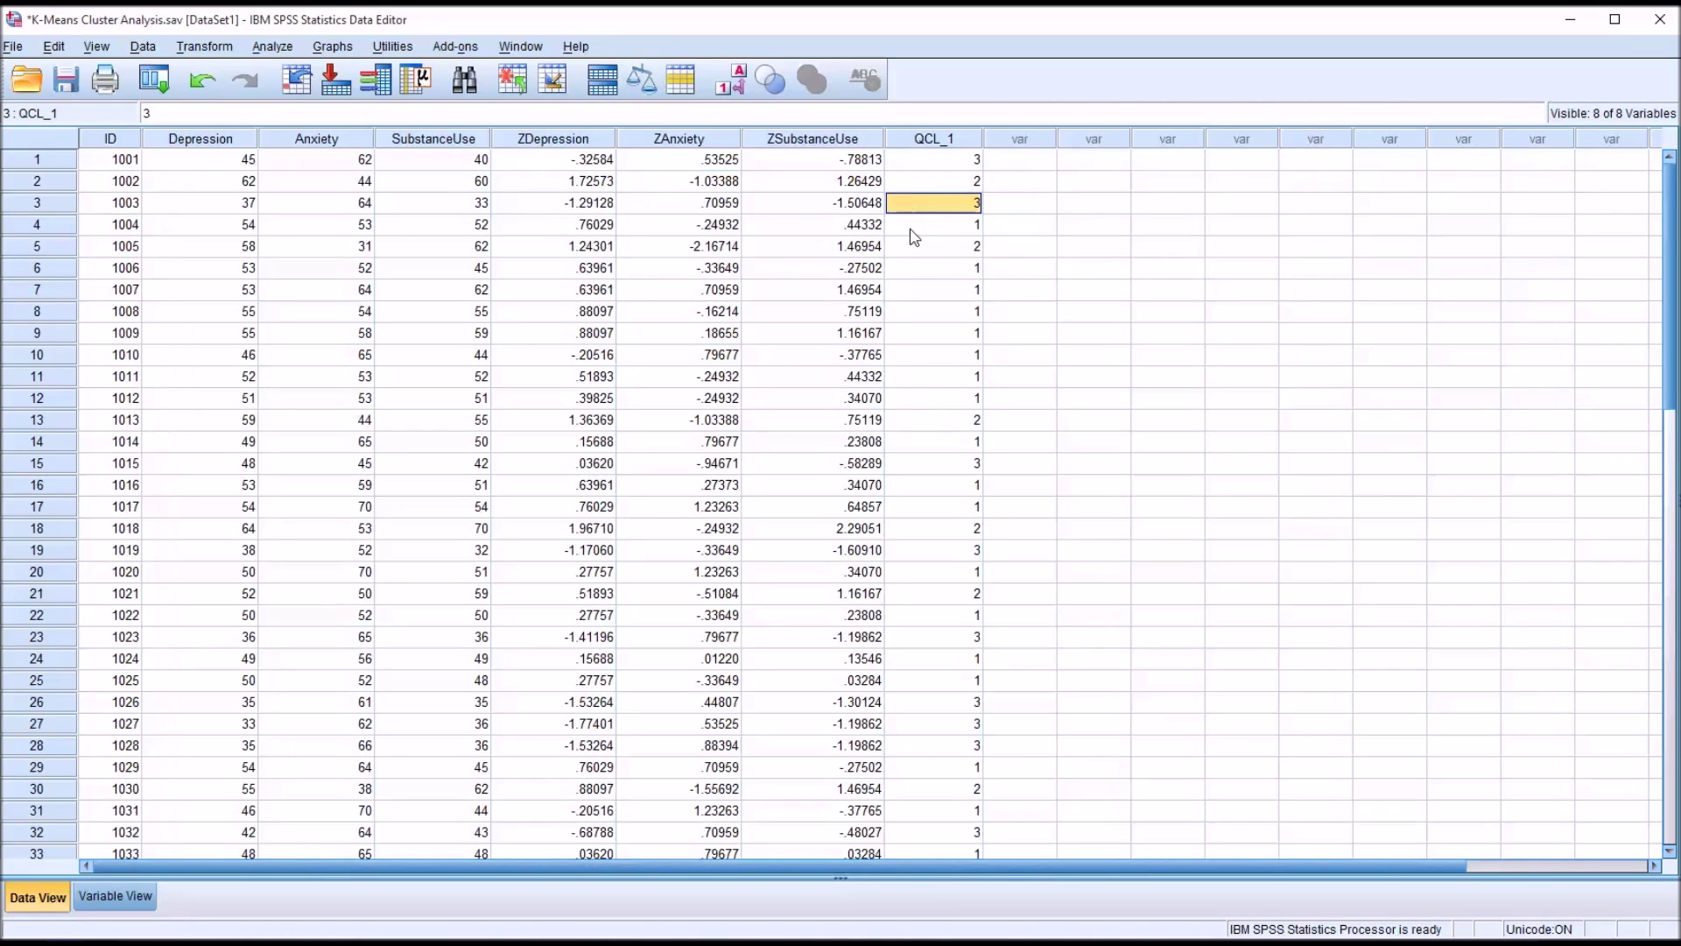
pyautogui.click(915, 230)
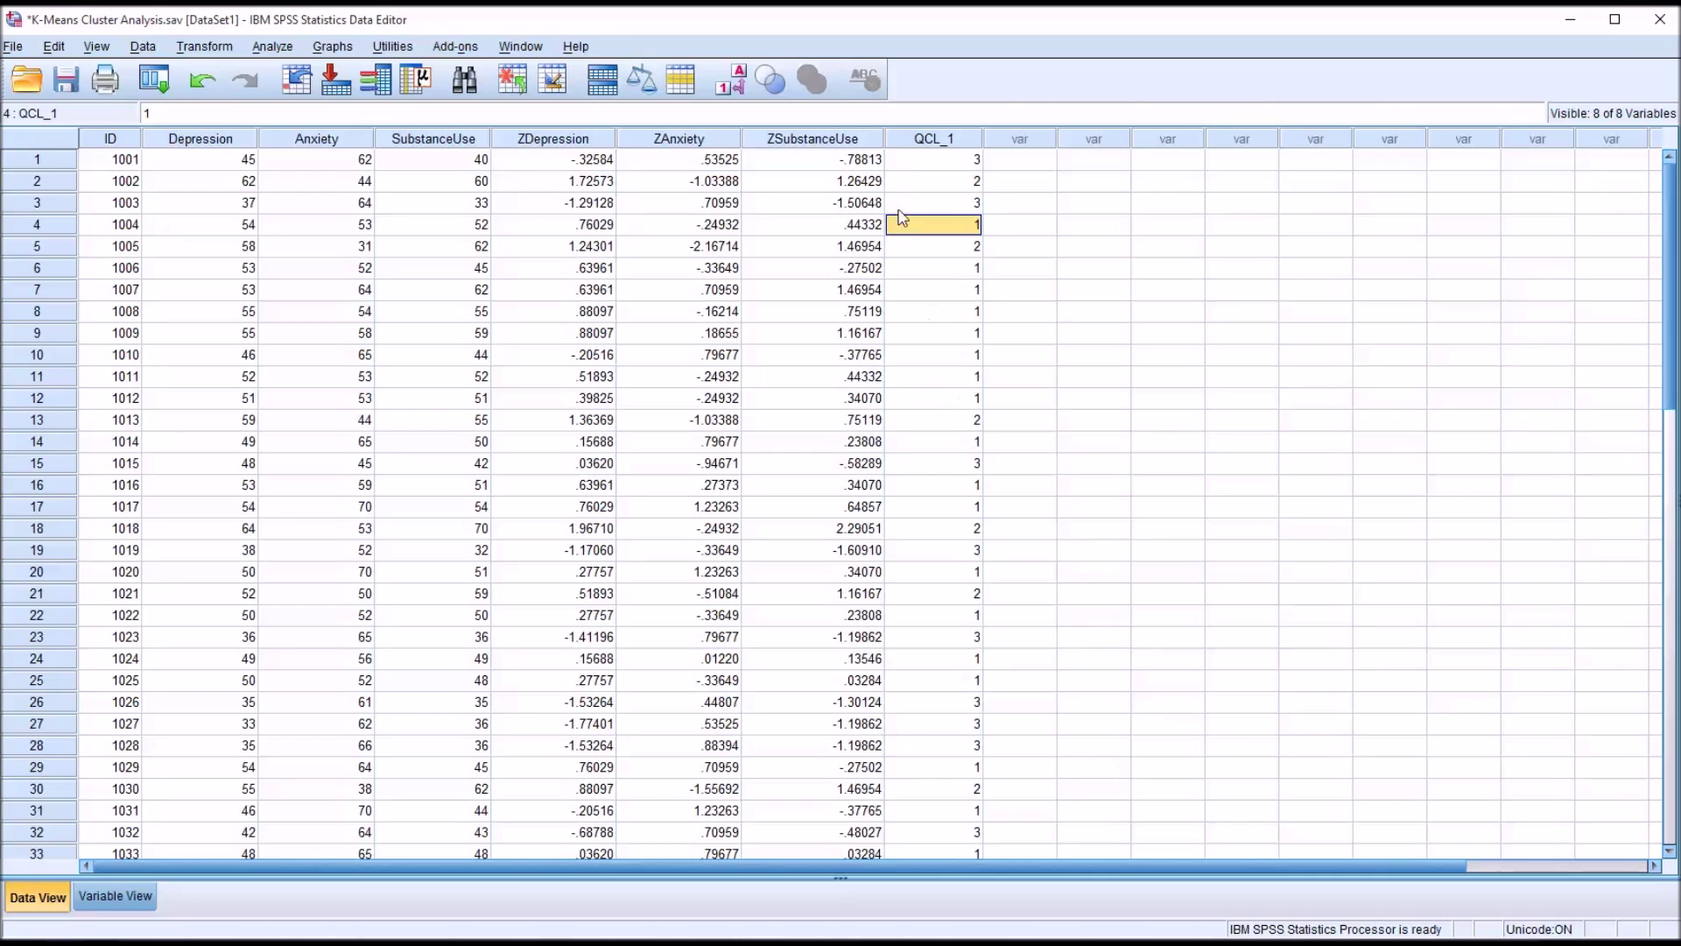